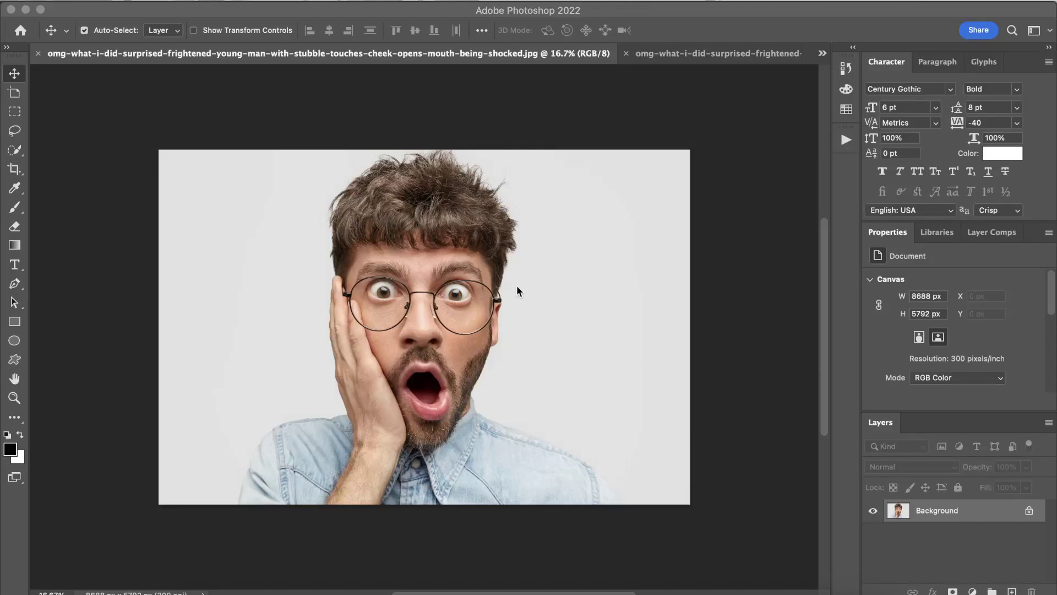
# Step: After previewing the finished cartoon, resize the photo to 3000 × 2000 px, proportions linked
pyautogui.click(663, 56)
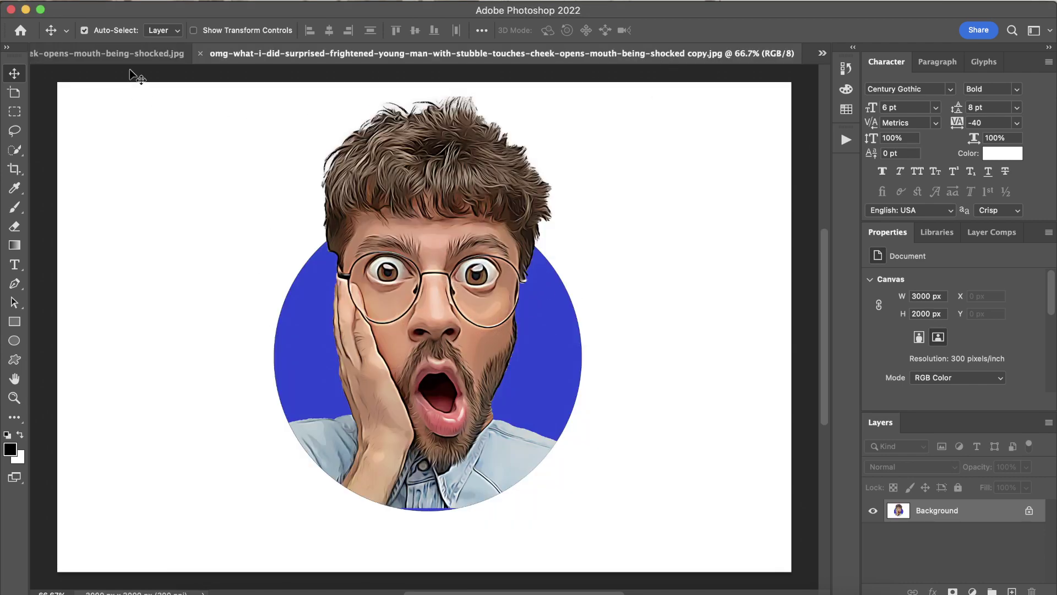
pyautogui.click(130, 55)
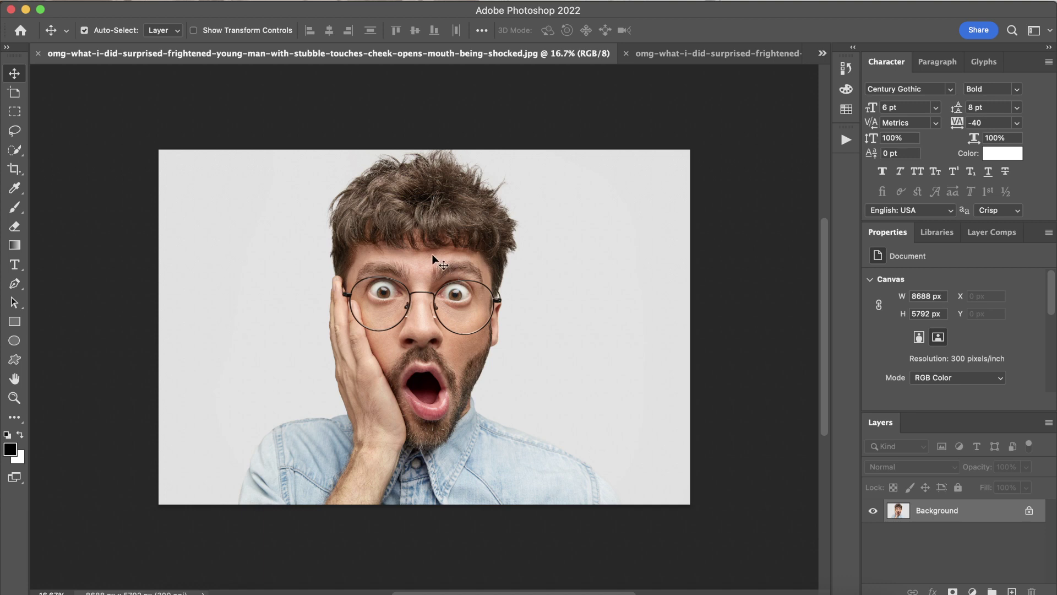
pyautogui.click(182, 3)
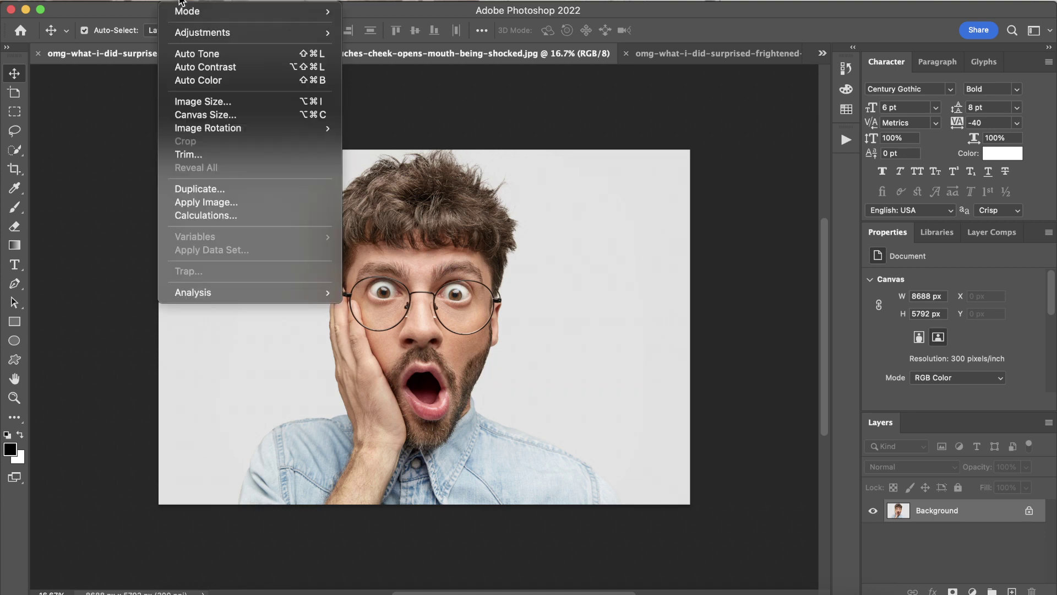
pyautogui.click(198, 105)
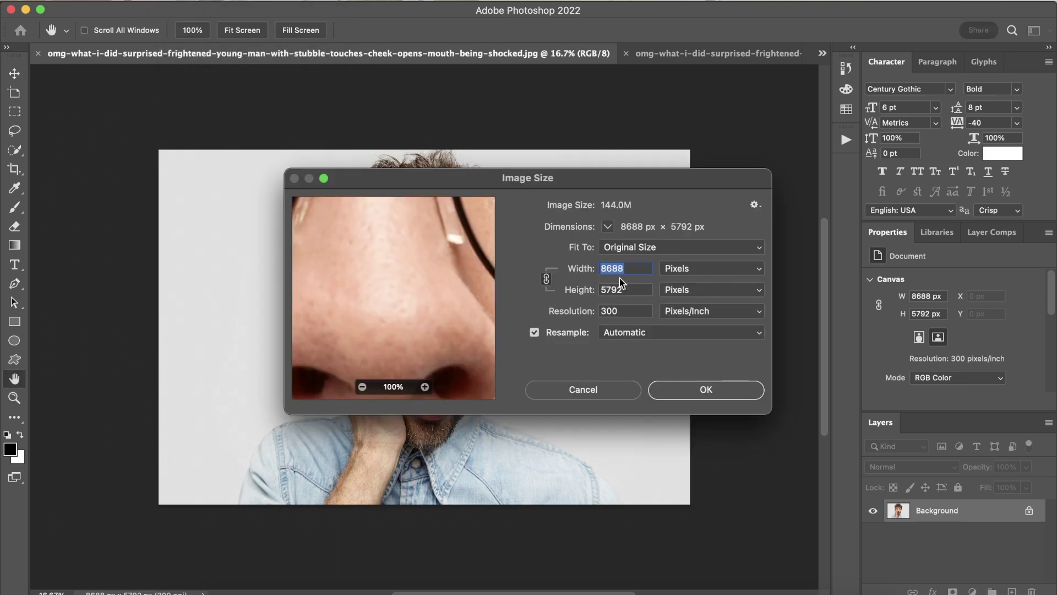
pyautogui.write('3')
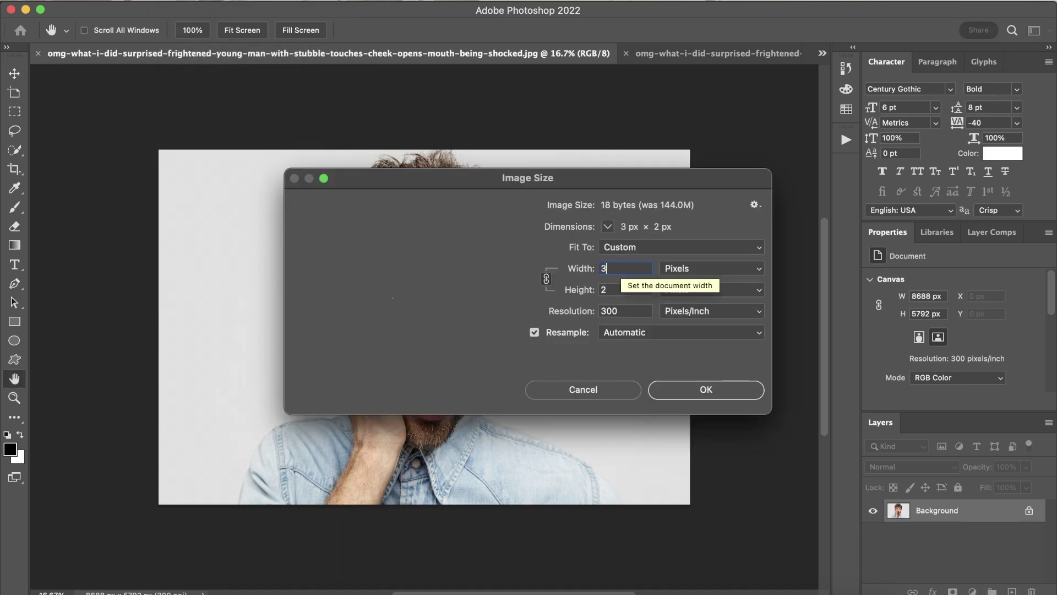
pyautogui.write('00')
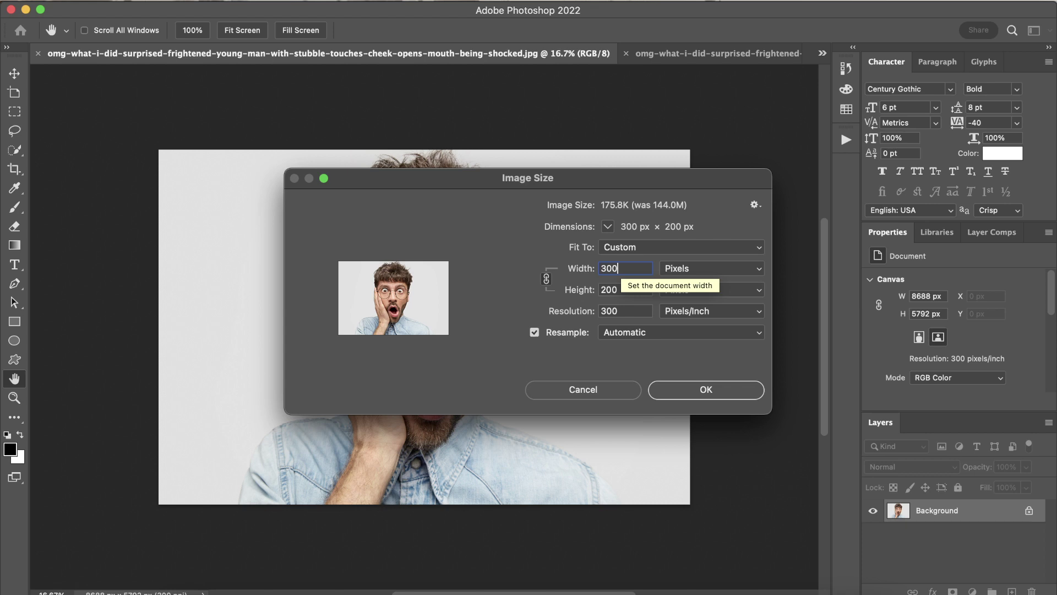
pyautogui.write('0')
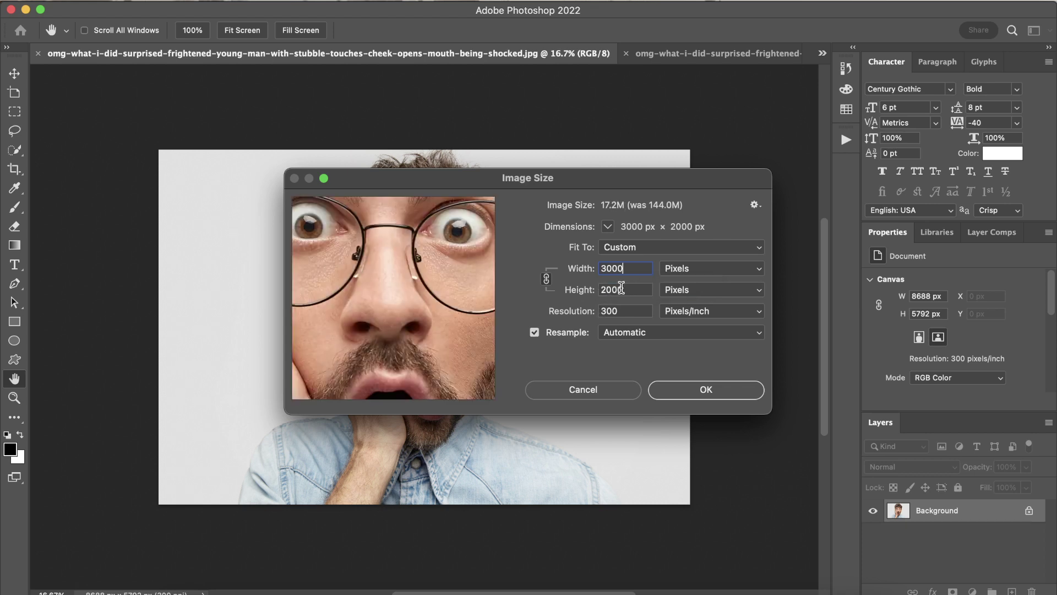
pyautogui.click(546, 279)
pyautogui.click(547, 278)
pyautogui.press('super+z')
pyautogui.click(547, 278)
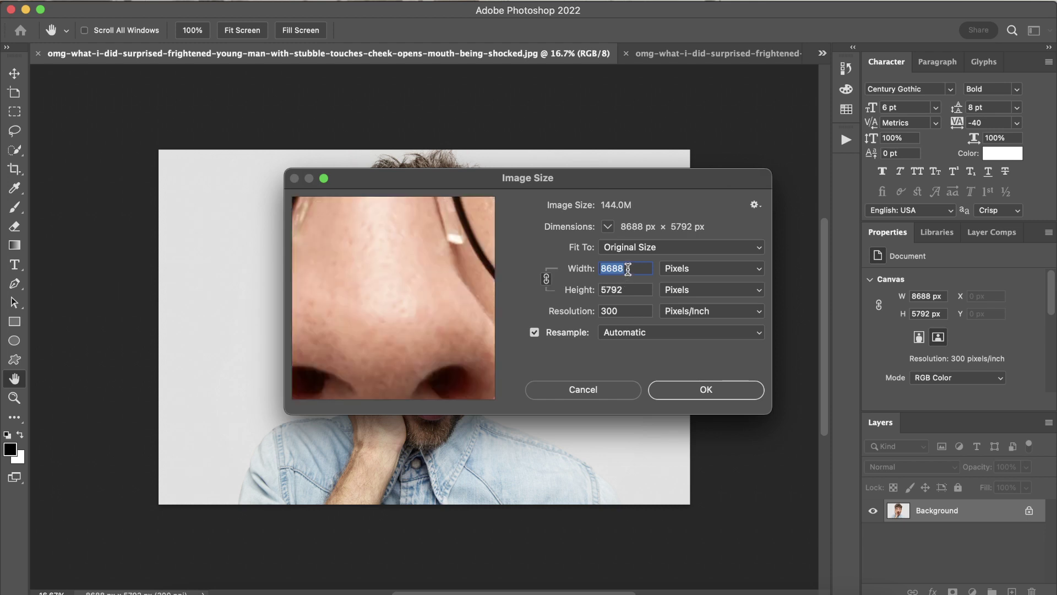
pyautogui.write('300')
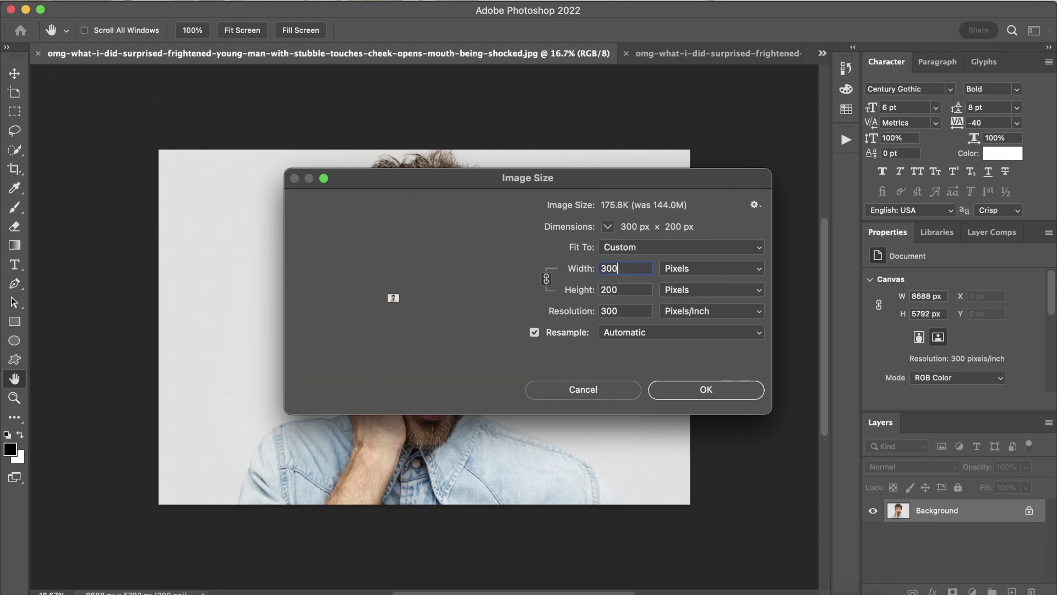
pyautogui.write('0')
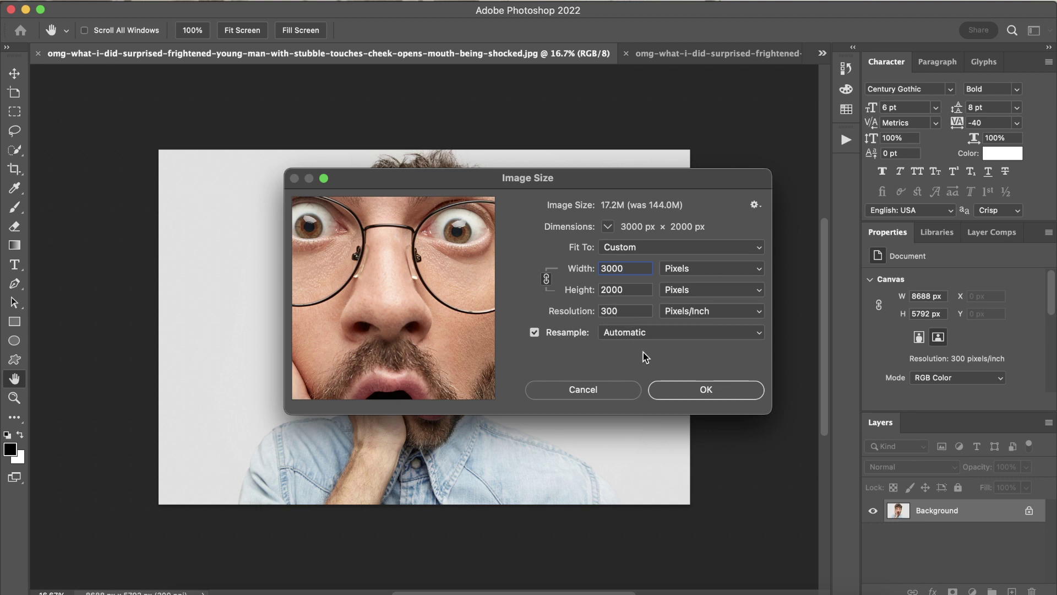
pyautogui.click(685, 392)
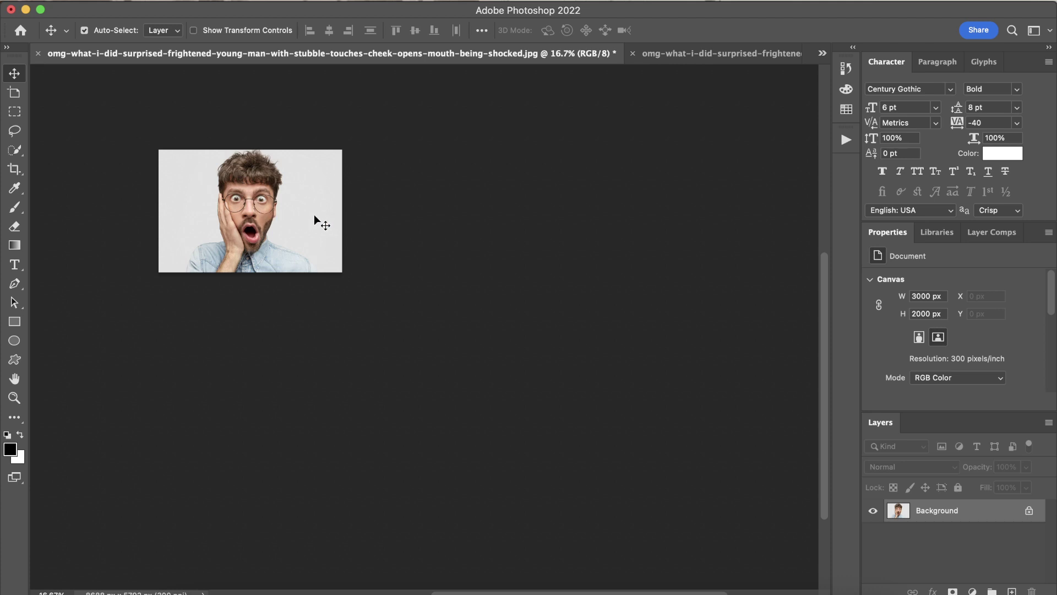
# Step: Zoom in on the photo and unlock the Background layer into editable Layer 0
pyautogui.scroll(2, 317, 221)
pyautogui.scroll(2, 317, 220)
pyautogui.scroll(1, 317, 220)
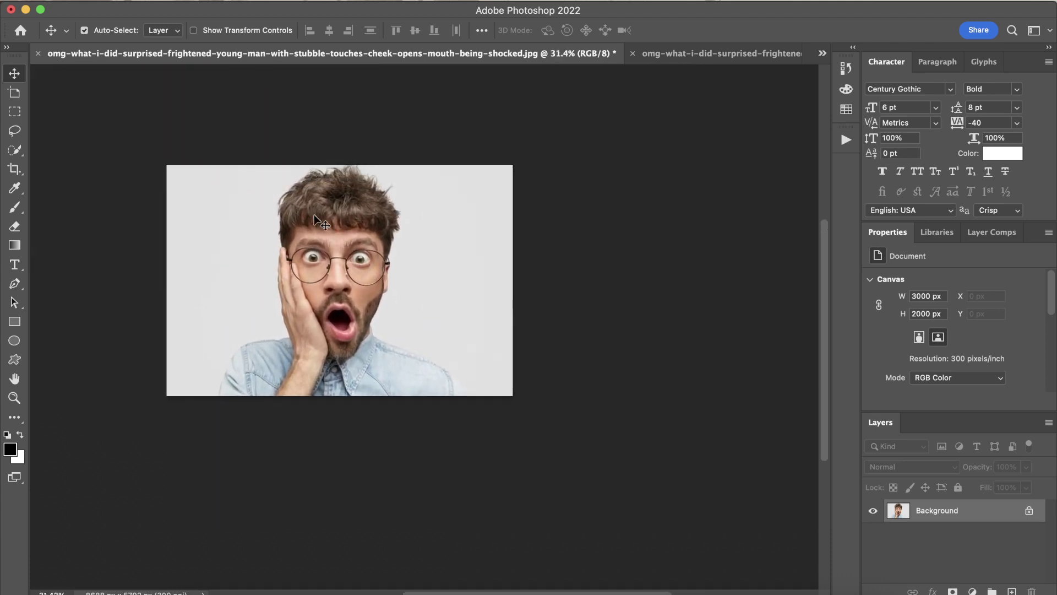
pyautogui.hscroll(-3, 314, 213)
pyautogui.scroll(1, 314, 213)
pyautogui.scroll(1, 313, 214)
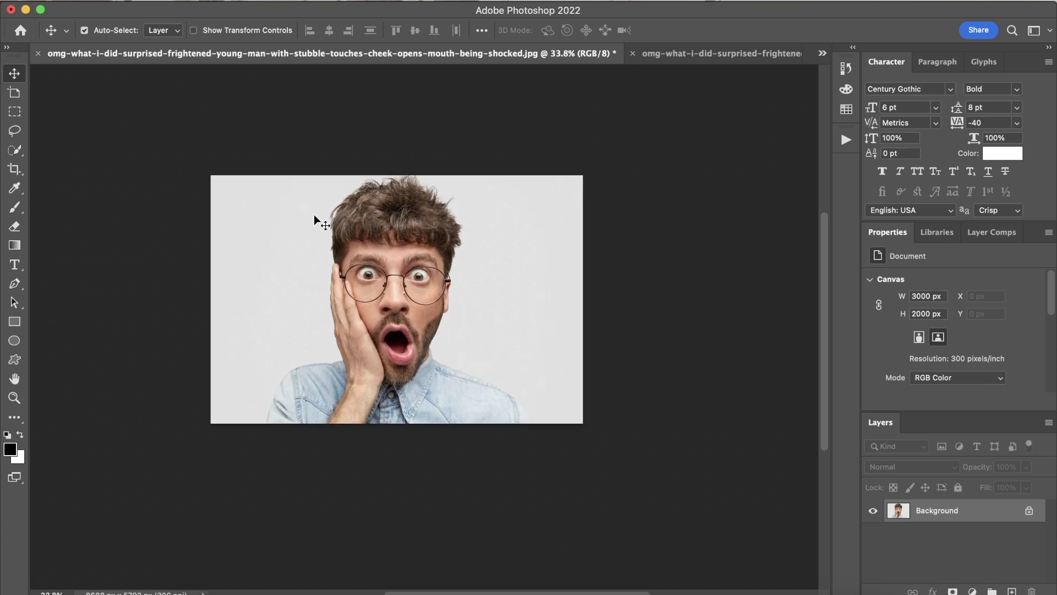
pyautogui.scroll(1, 313, 213)
pyautogui.scroll(2, 314, 214)
pyautogui.scroll(-1, 313, 214)
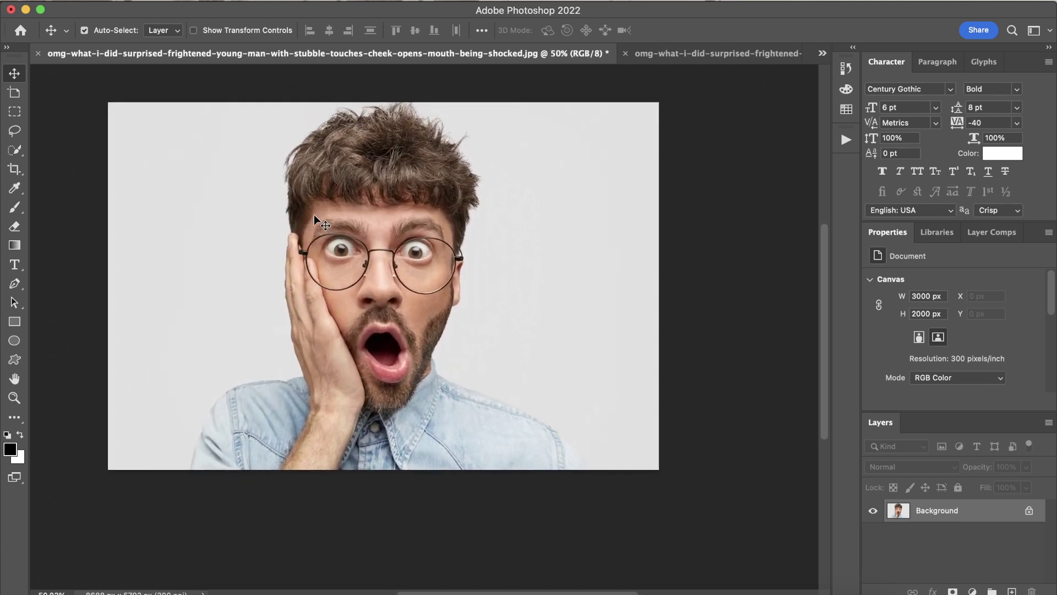
pyautogui.scroll(1, 314, 214)
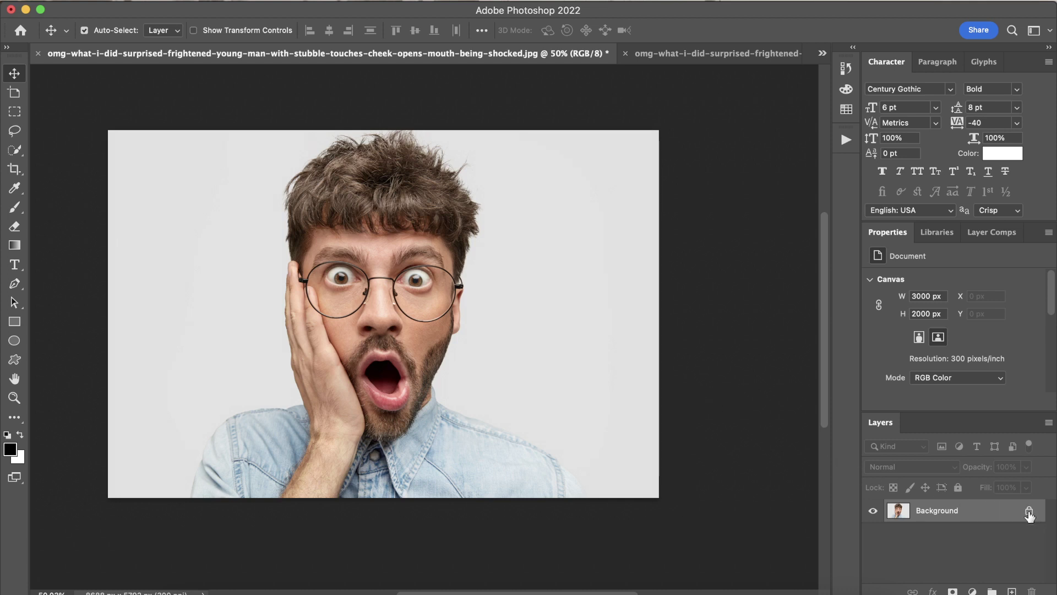
pyautogui.click(1029, 515)
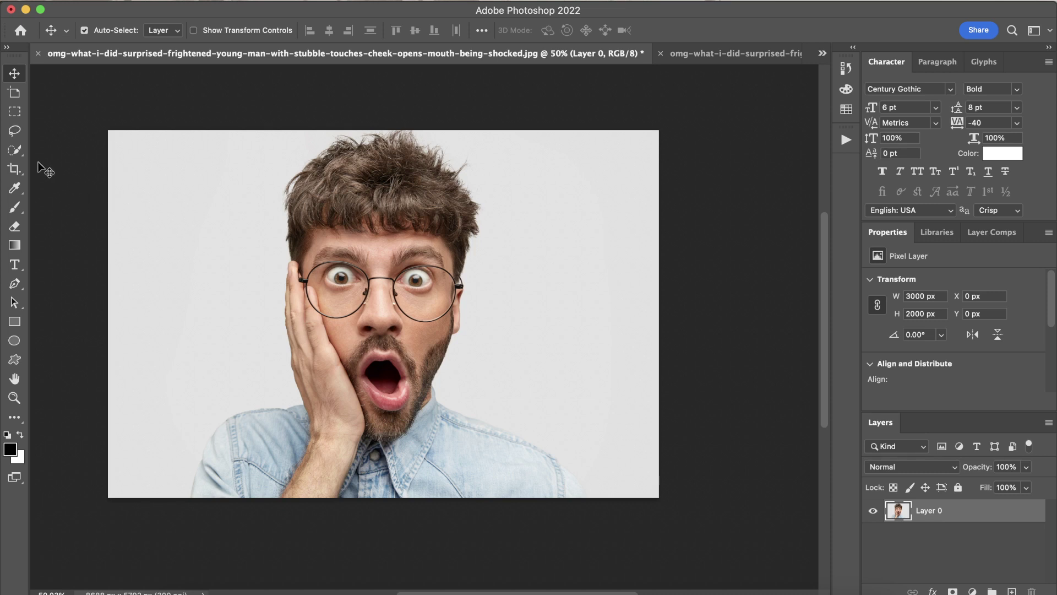
# Step: Select the man with the Object Selection Tool and mask out the grey backdrop
pyautogui.click(16, 150)
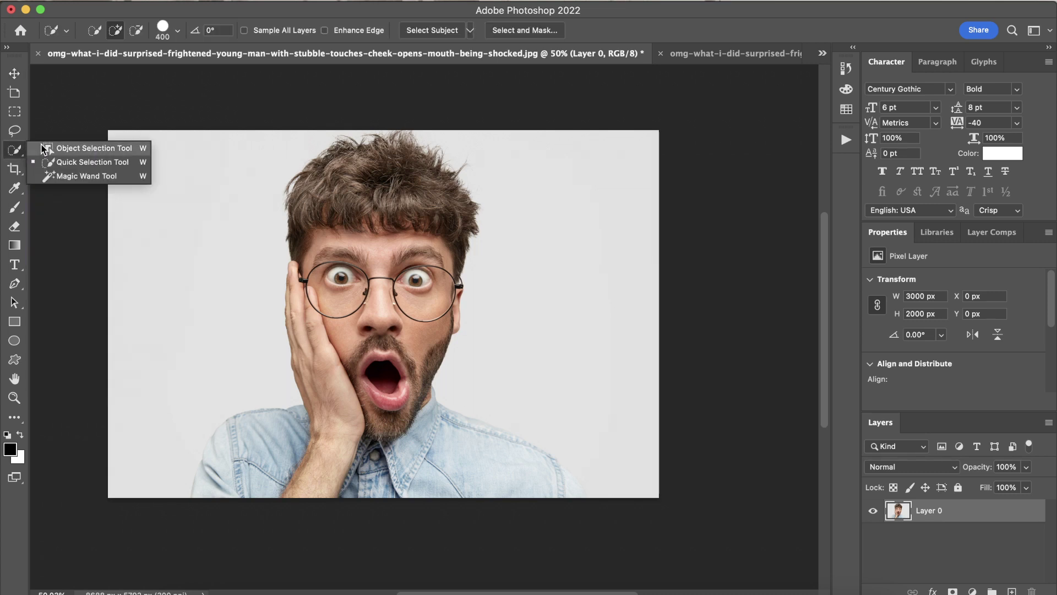
pyautogui.click(49, 147)
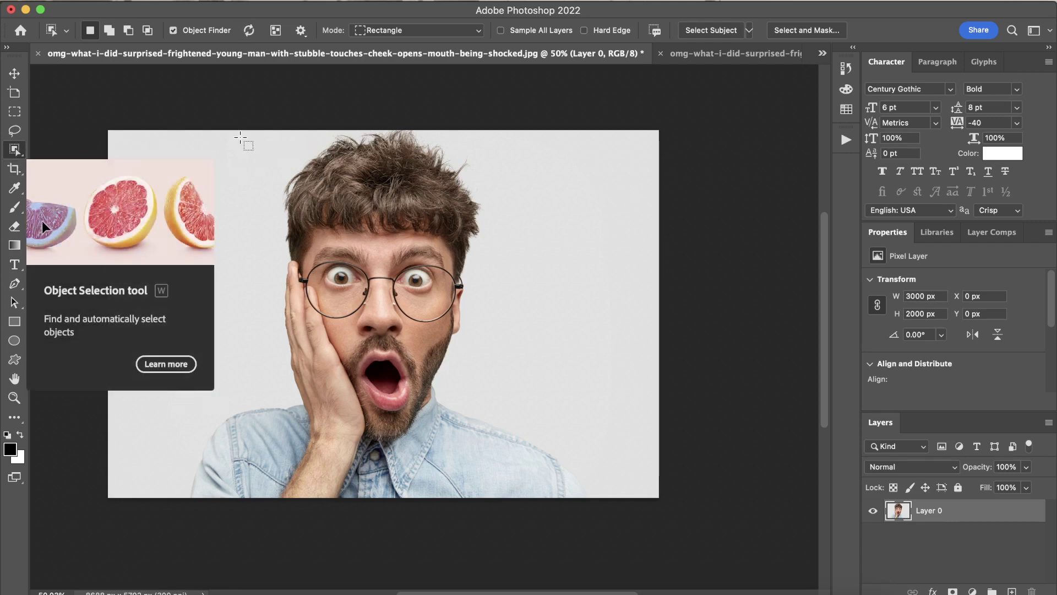
pyautogui.moveTo(240, 138); pyautogui.dragTo(581, 503)
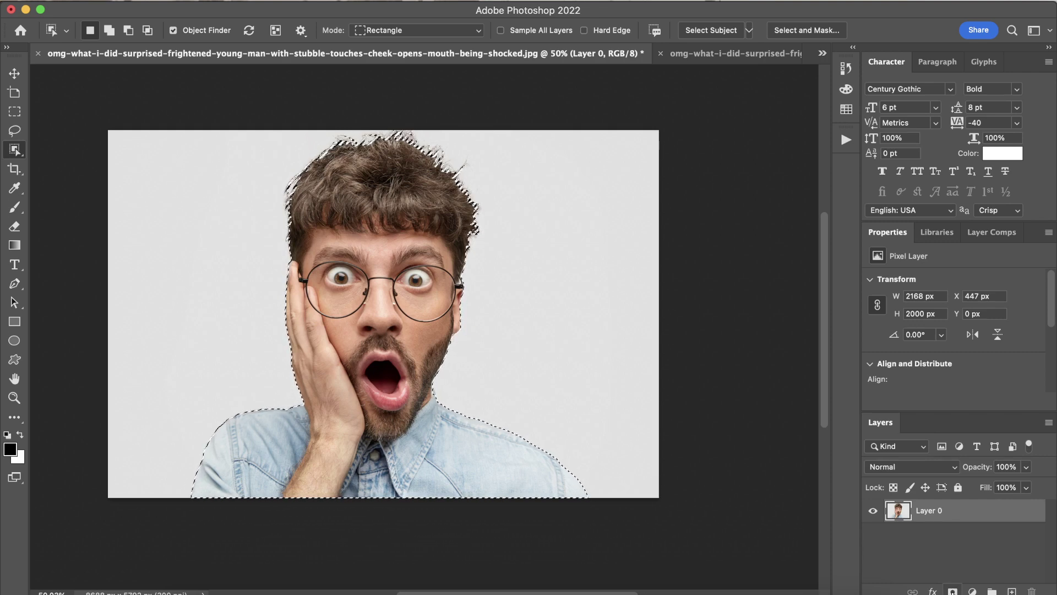
pyautogui.click(952, 591)
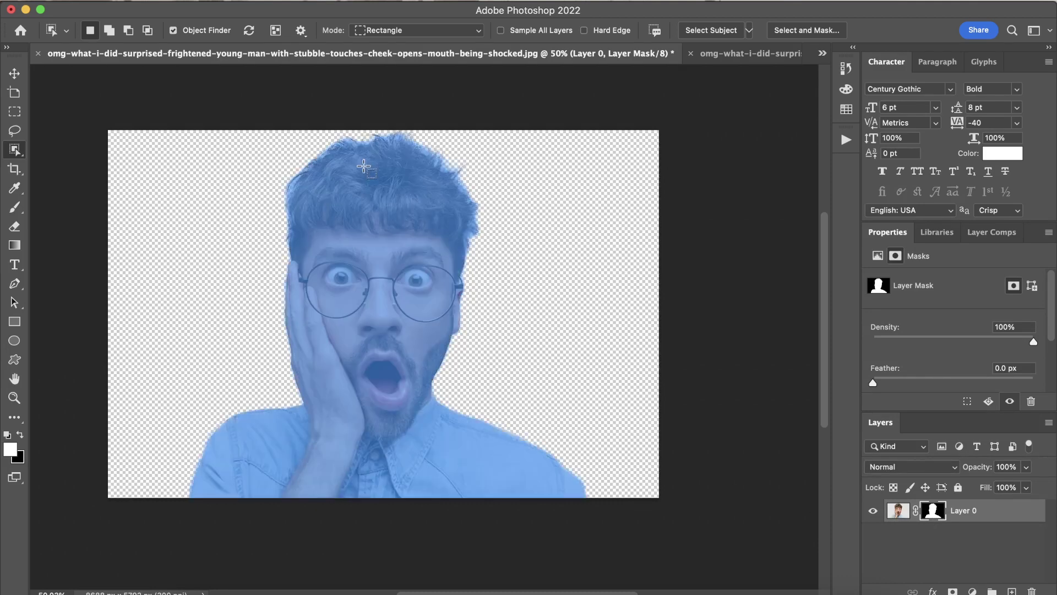
pyautogui.click(15, 74)
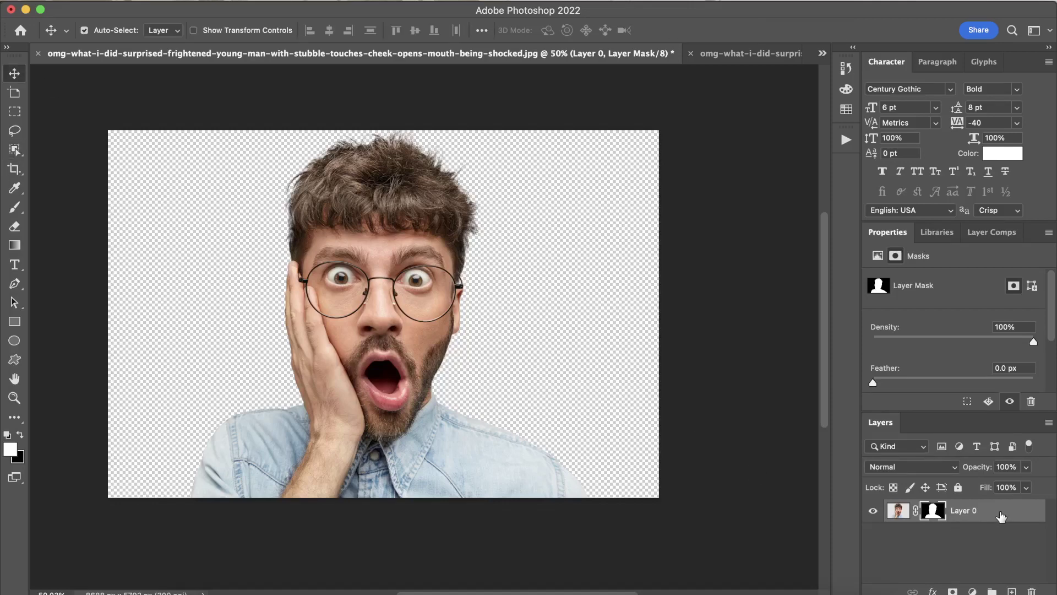
# Step: Convert Layer 0 into a smart object from its right-click menu
pyautogui.rightClick(1000, 516)
pyautogui.scroll(-10, 960, 534)
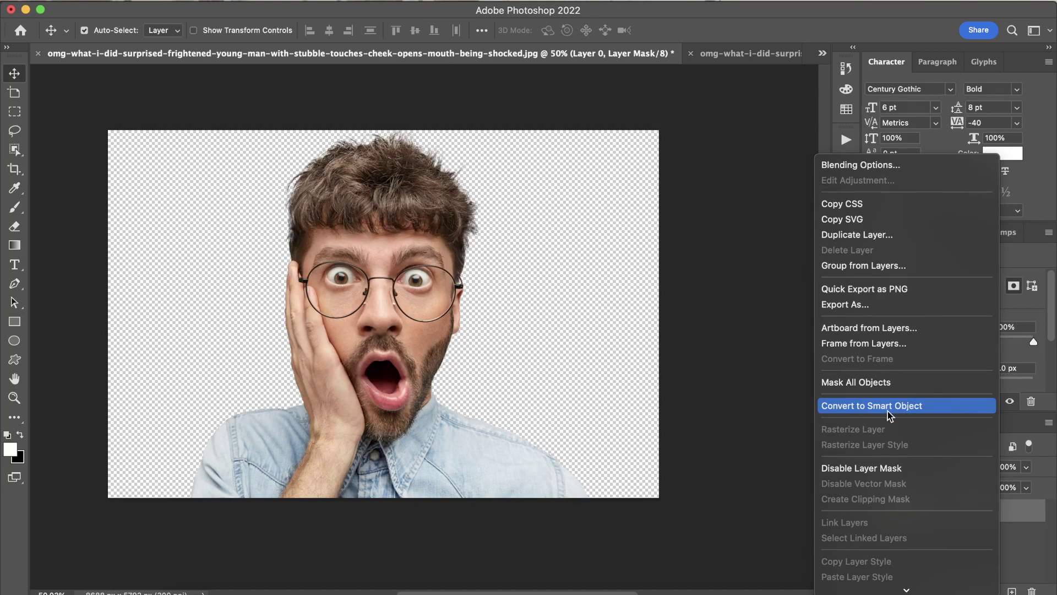
pyautogui.click(1021, 520)
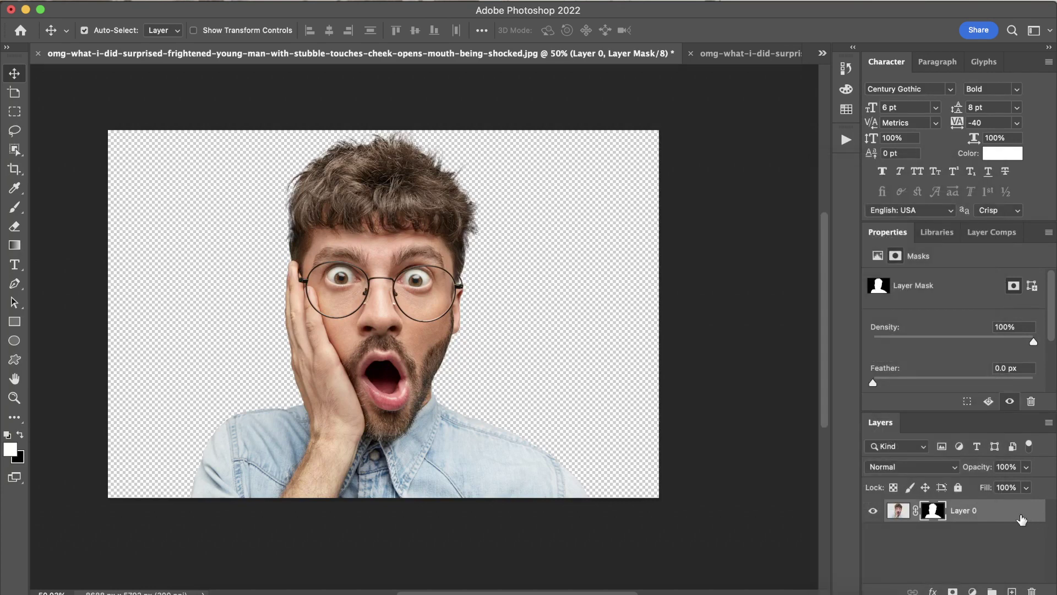
pyautogui.rightClick(1015, 518)
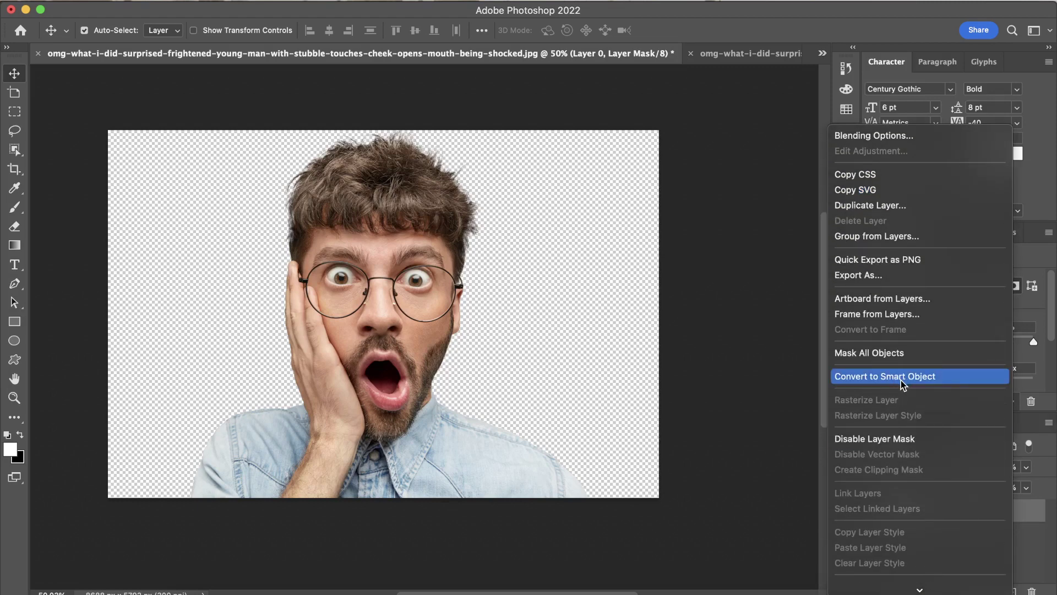
pyautogui.click(901, 377)
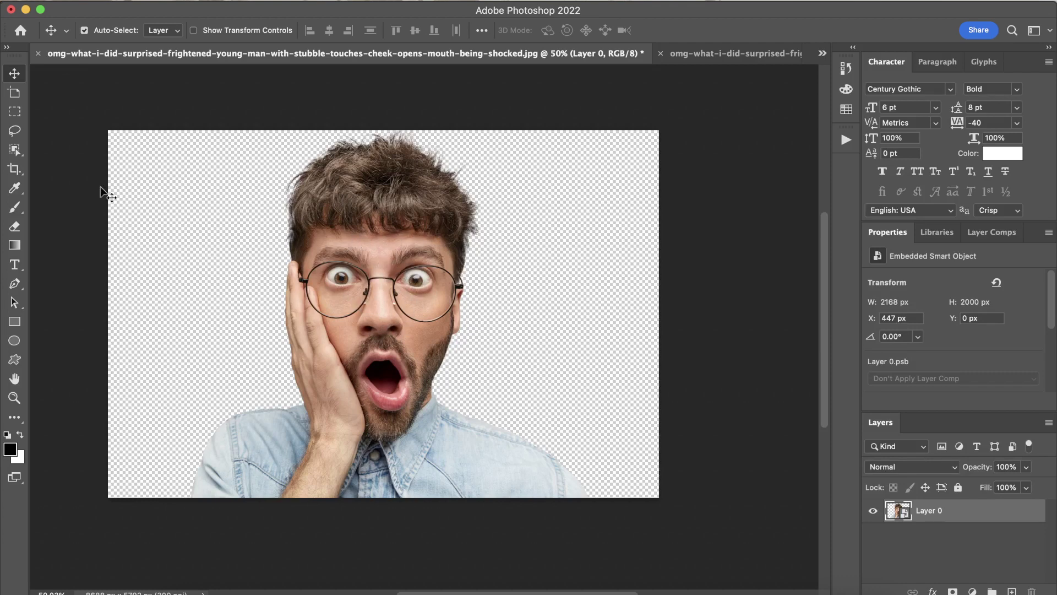
# Step: Quick-select the hair, glasses, face and beard and copy them onto new Layer 1
pyautogui.click(23, 153)
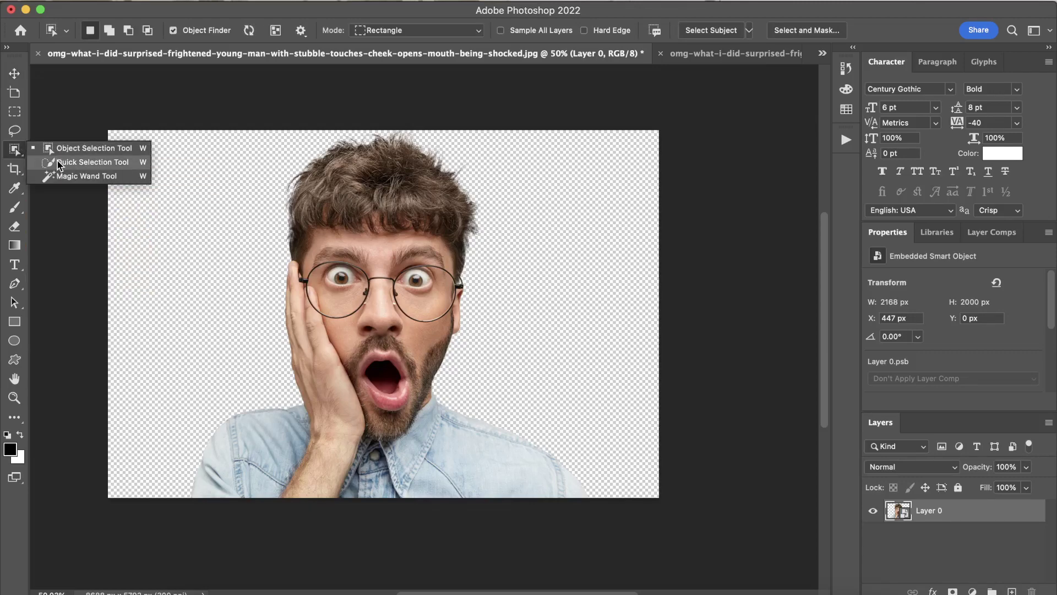
pyautogui.click(61, 163)
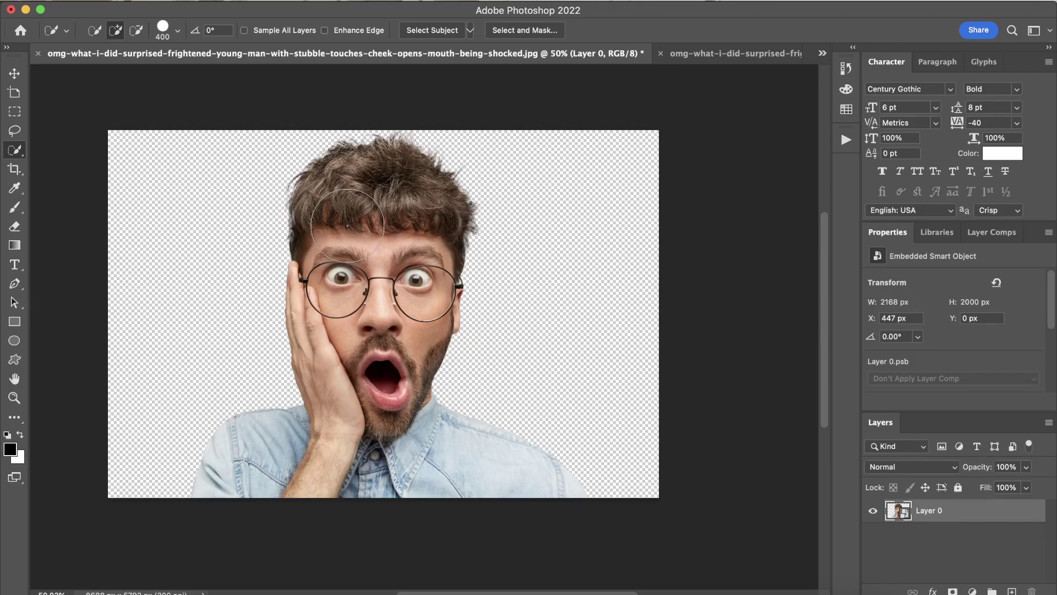
pyautogui.press('[')
pyautogui.press('[')
pyautogui.press('[')
pyautogui.press(']')
pyautogui.press(']')
pyautogui.press(']')
pyautogui.press(']')
pyautogui.moveTo(343, 193); pyautogui.dragTo(388, 286)
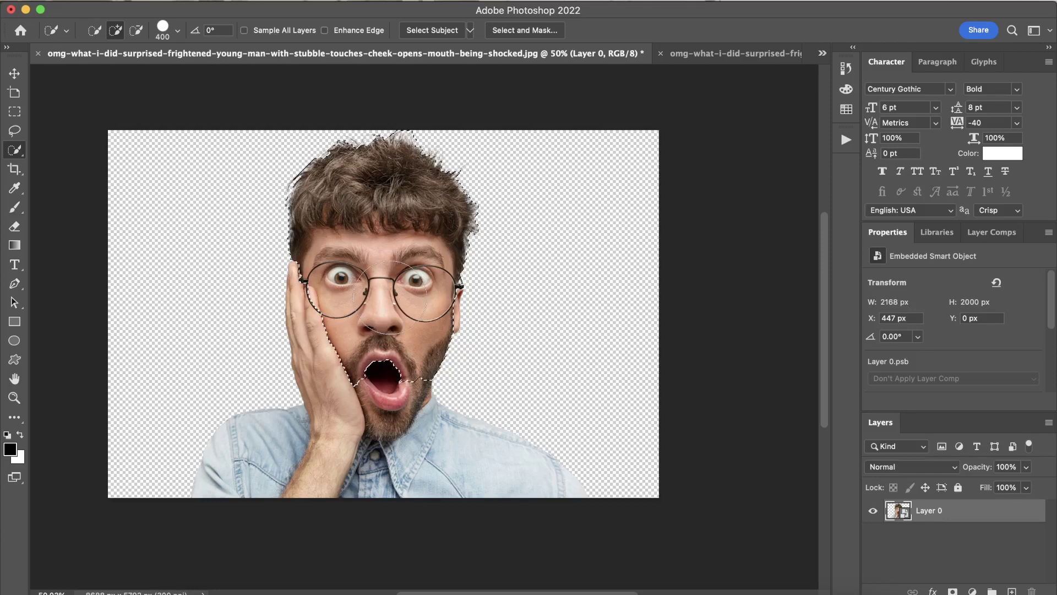
pyautogui.moveTo(387, 286); pyautogui.dragTo(411, 345)
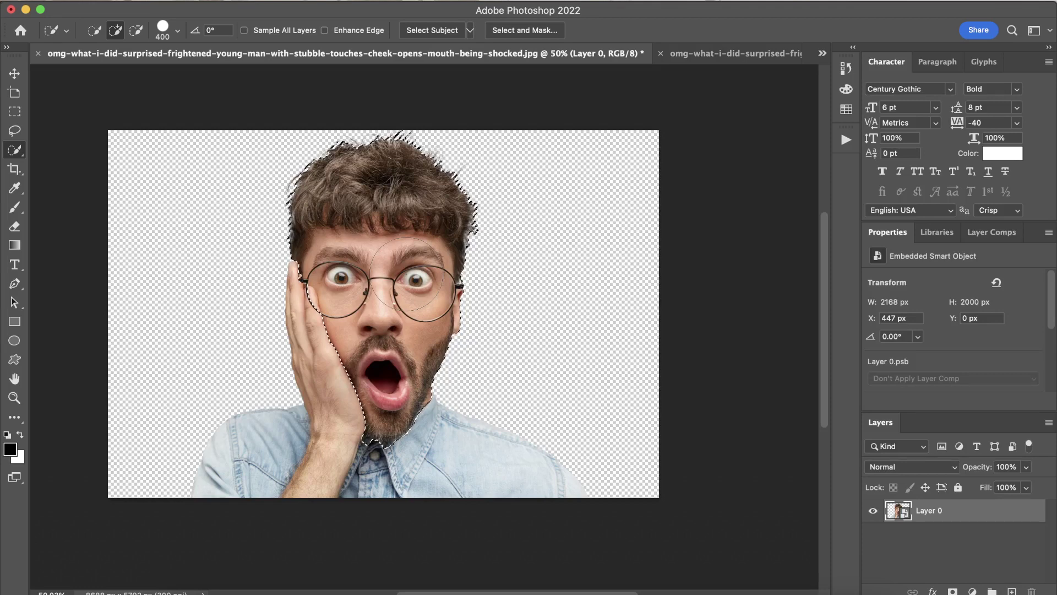
pyautogui.hotkey('ctrl', 'j')
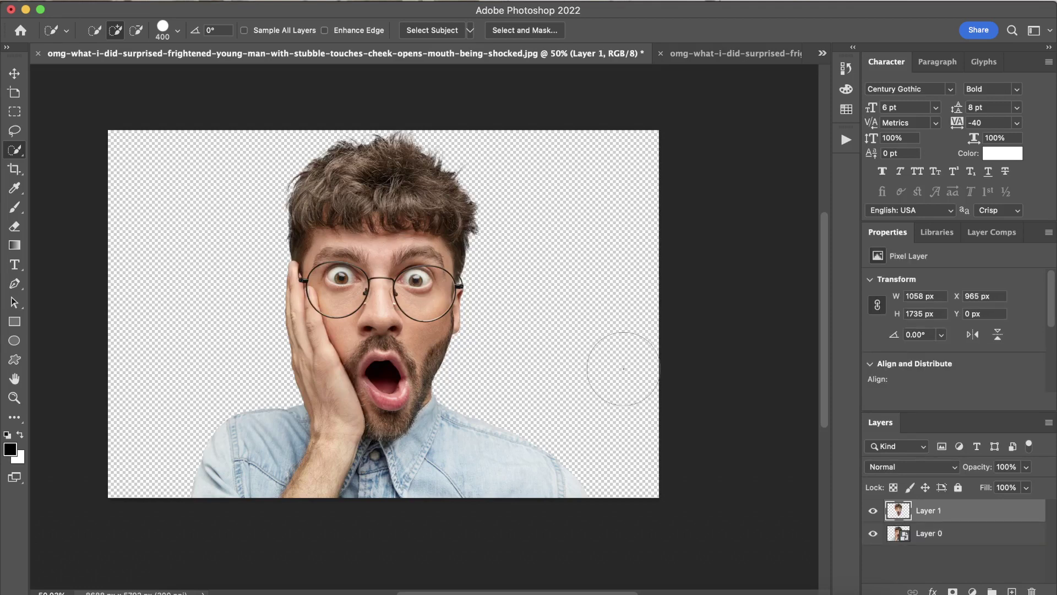
# Step: Toggle Layer 0's visibility to check the head copy, then make Layer 0 active
pyautogui.click(872, 534)
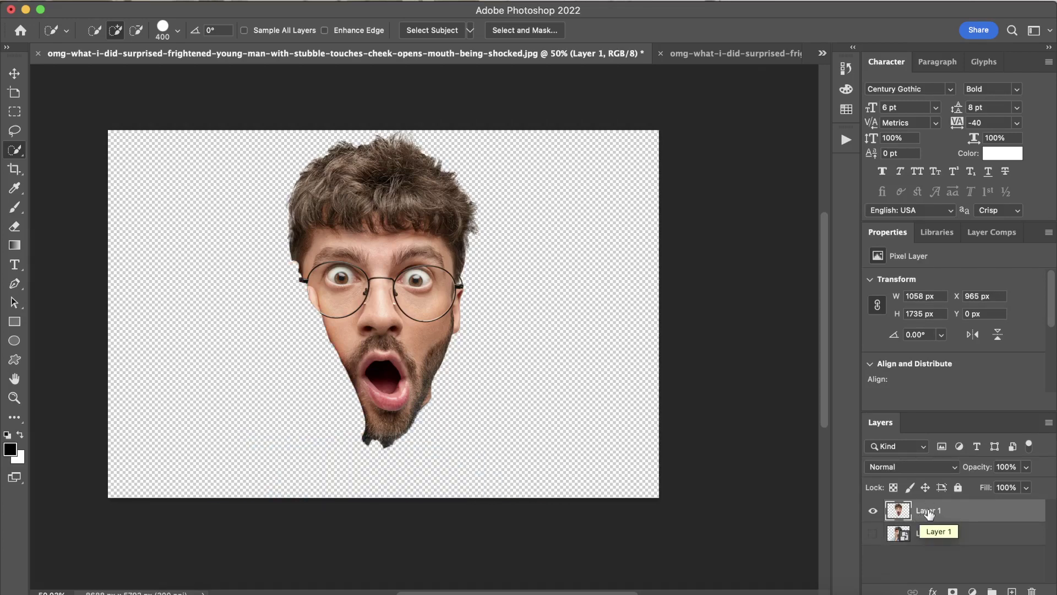
pyautogui.click(874, 534)
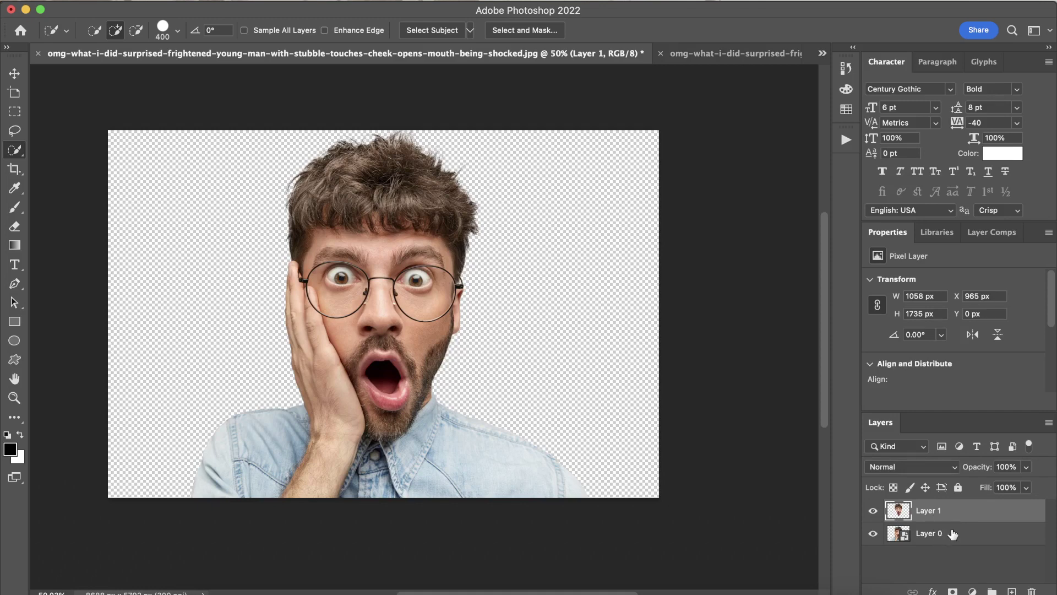
pyautogui.click(952, 534)
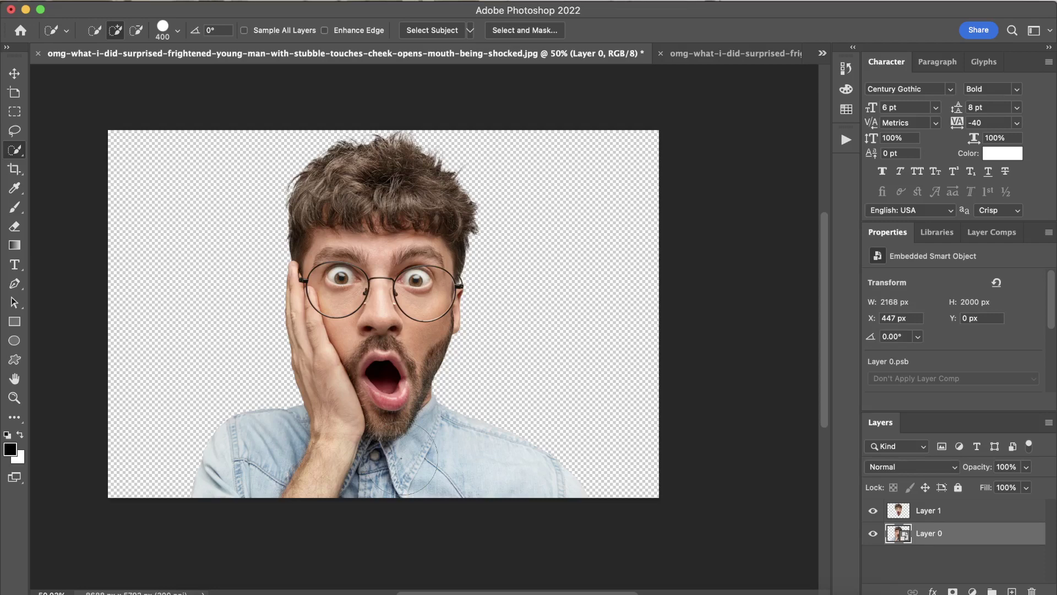
pyautogui.click(15, 73)
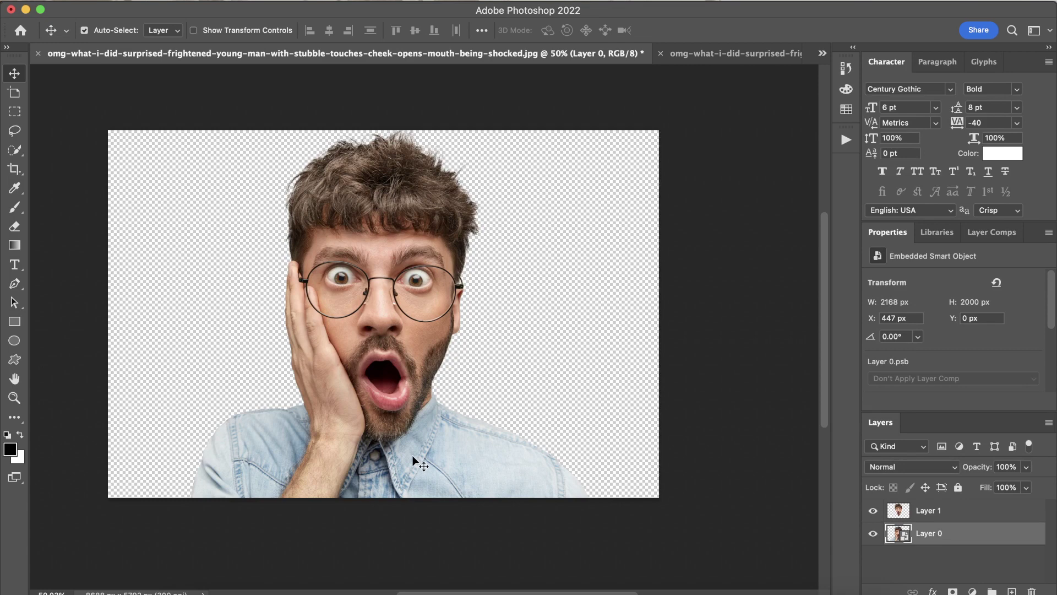
# Step: Scale Layer 0 to about 89% and move it down against the canvas bottom
pyautogui.hotkey('ctrl', 't')
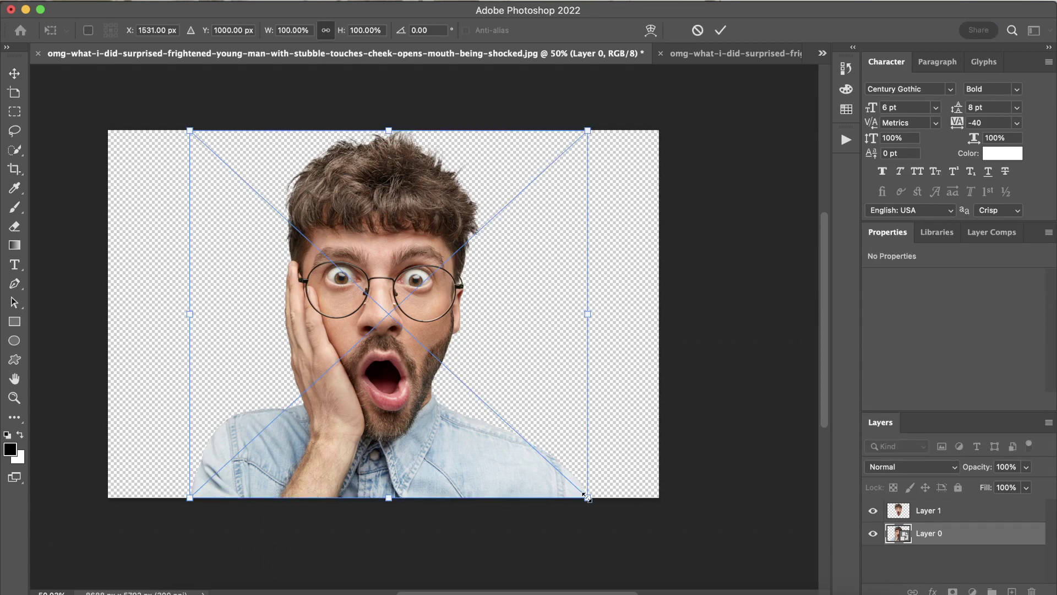
pyautogui.moveTo(587, 498); pyautogui.dragTo(545, 467)
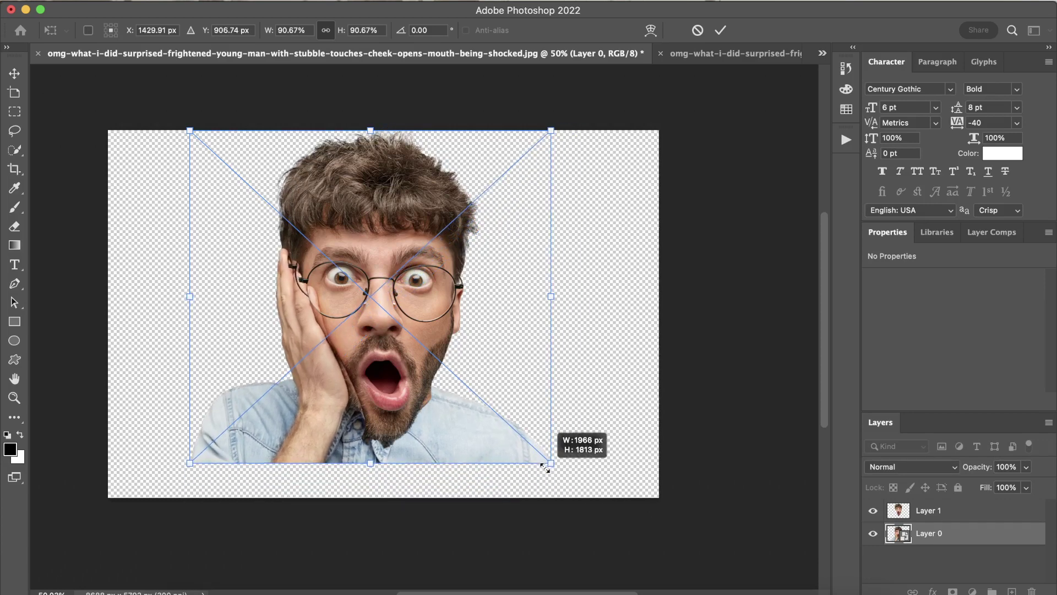
pyautogui.moveTo(448, 427); pyautogui.dragTo(466, 463)
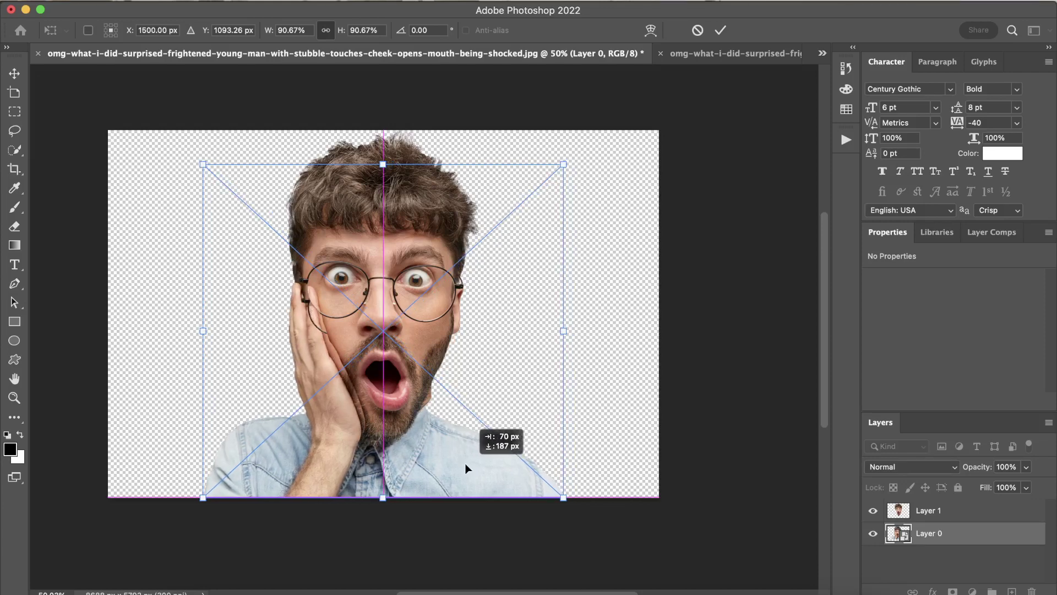
pyautogui.moveTo(466, 464); pyautogui.dragTo(465, 464)
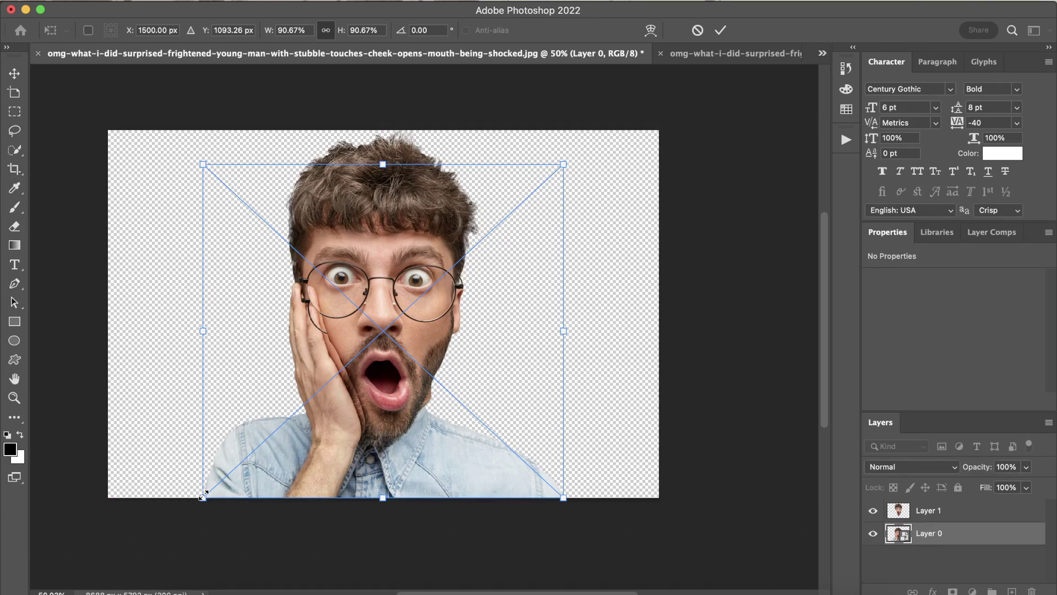
pyautogui.moveTo(203, 497); pyautogui.dragTo(212, 490)
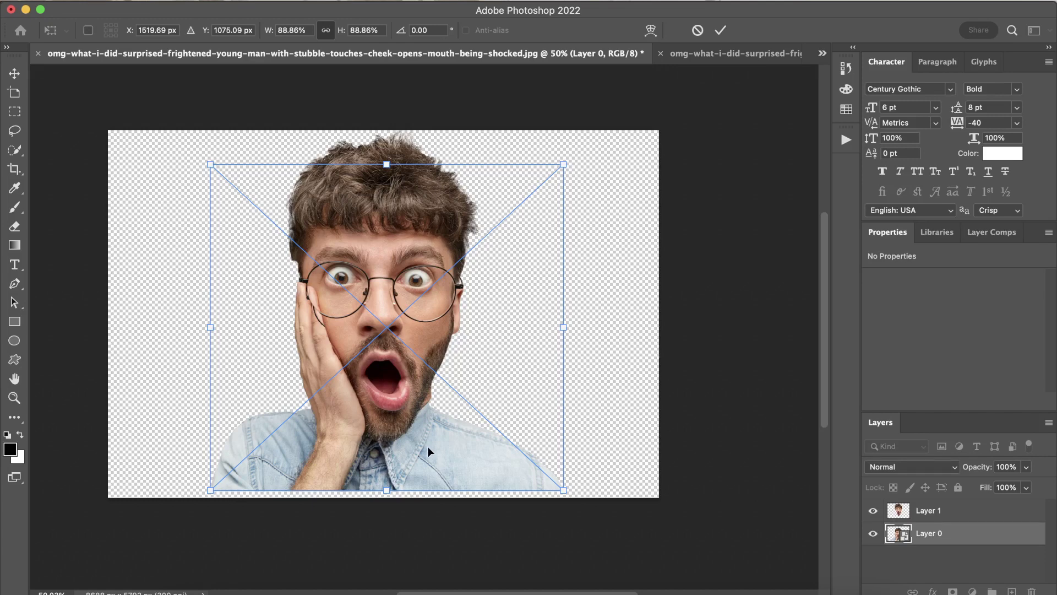
pyautogui.click(720, 30)
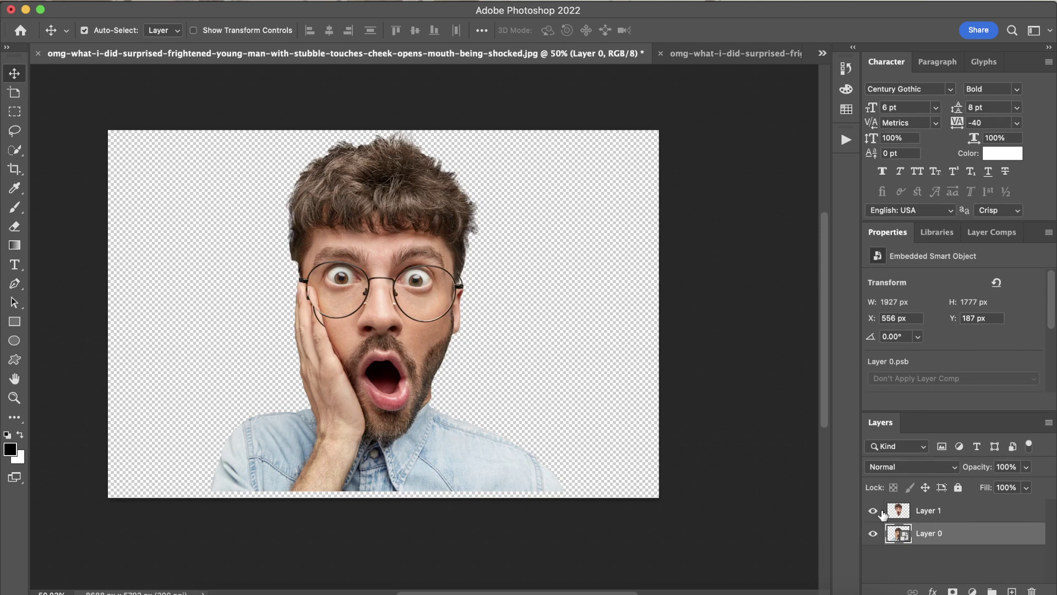
# Step: Select Layer 1 and Layer 0 together and convert them into one smart object
pyautogui.keyDown('shift'); pyautogui.click(964, 513); pyautogui.keyUp('shift')
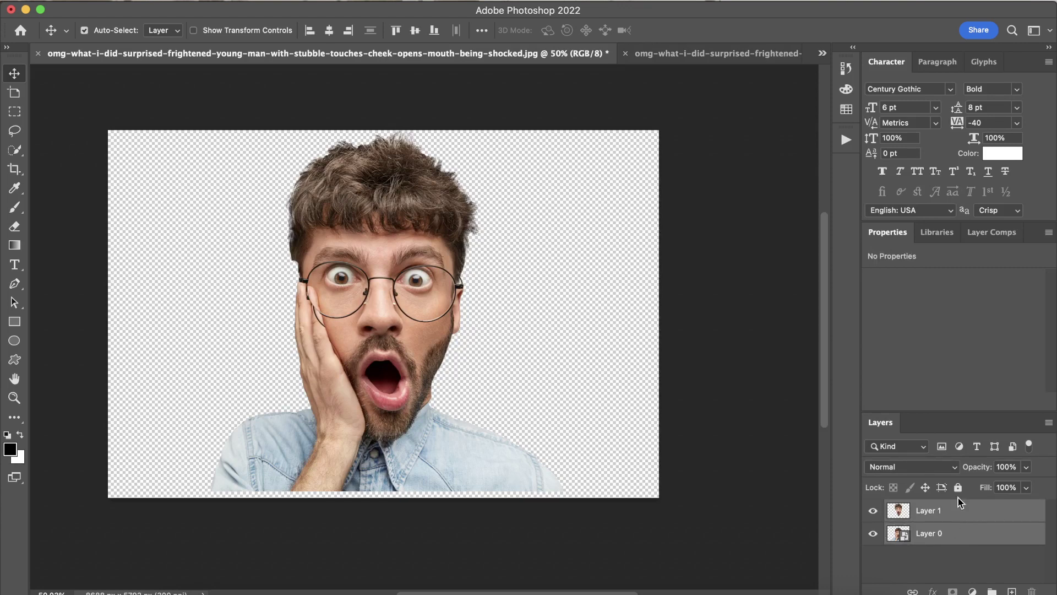
pyautogui.rightClick(948, 530)
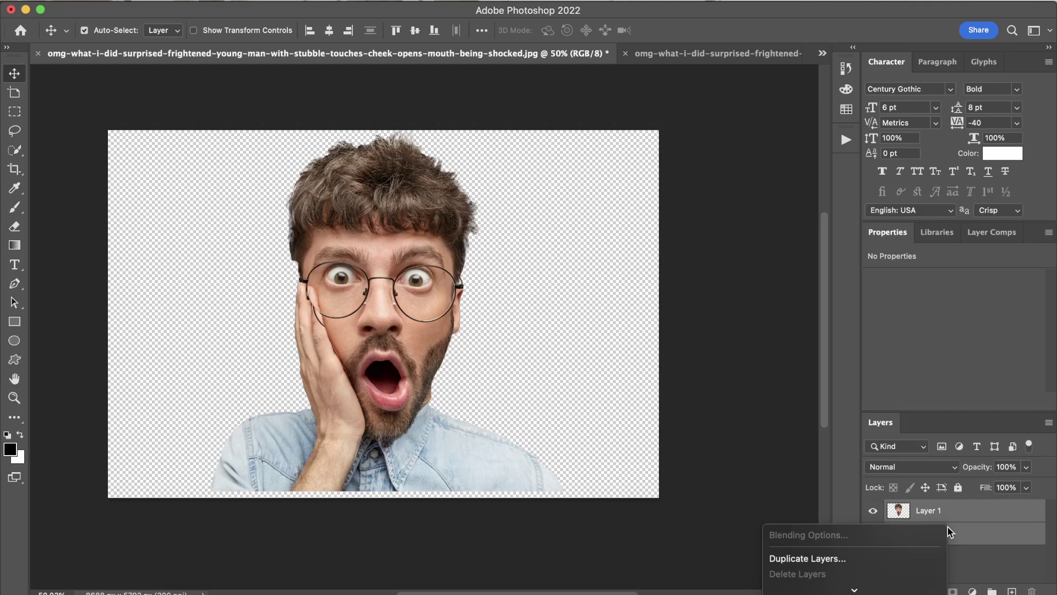
pyautogui.moveTo(854, 590)
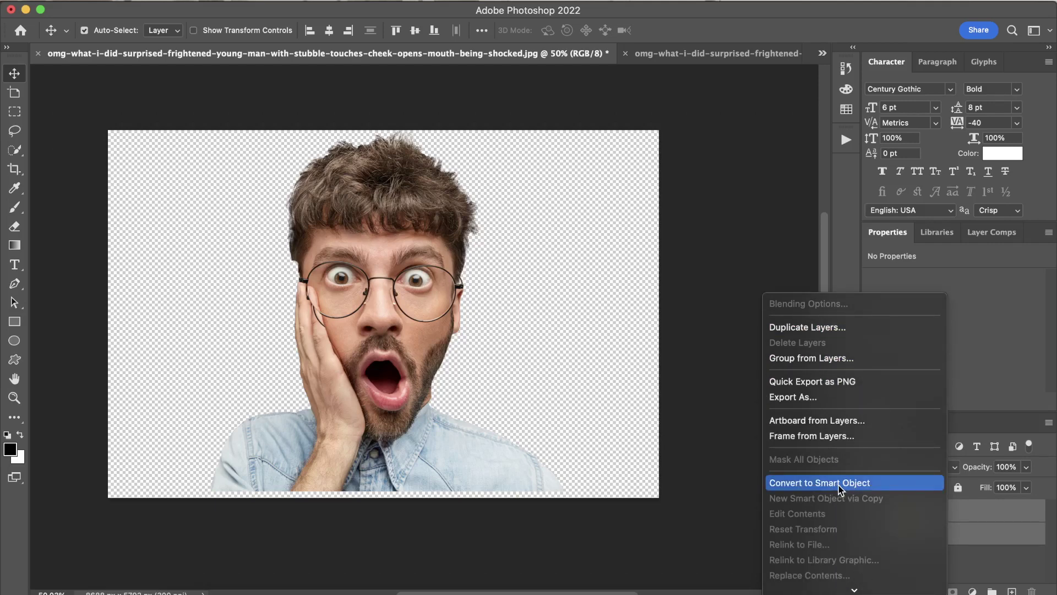
pyautogui.click(840, 489)
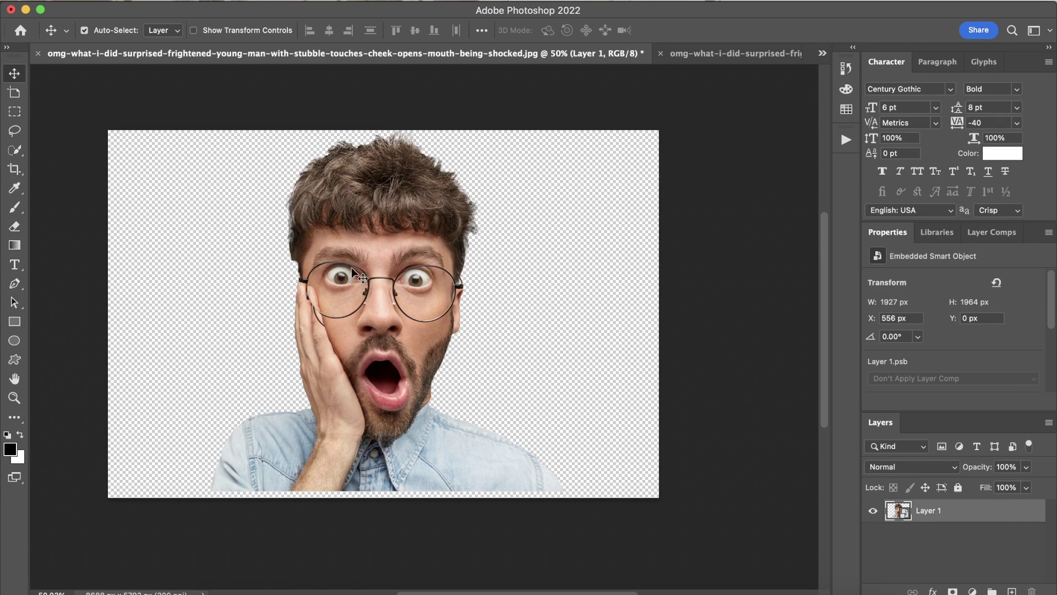
pyautogui.scroll(2, 353, 269)
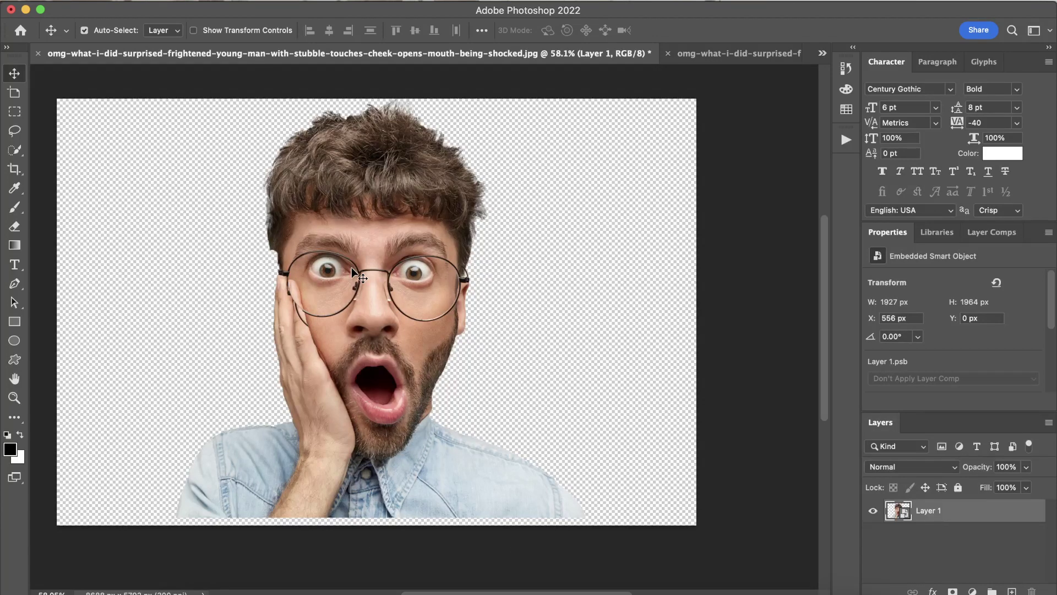
pyautogui.click(338, 2)
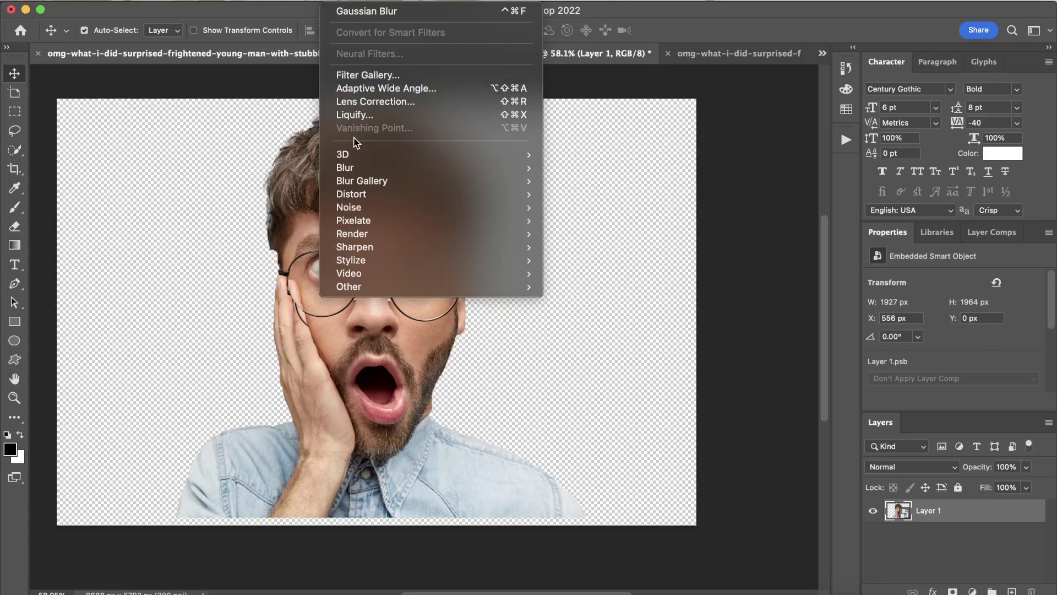
# Step: In Liquify, enlarge both eyes to maximum size and raise them
pyautogui.click(376, 116)
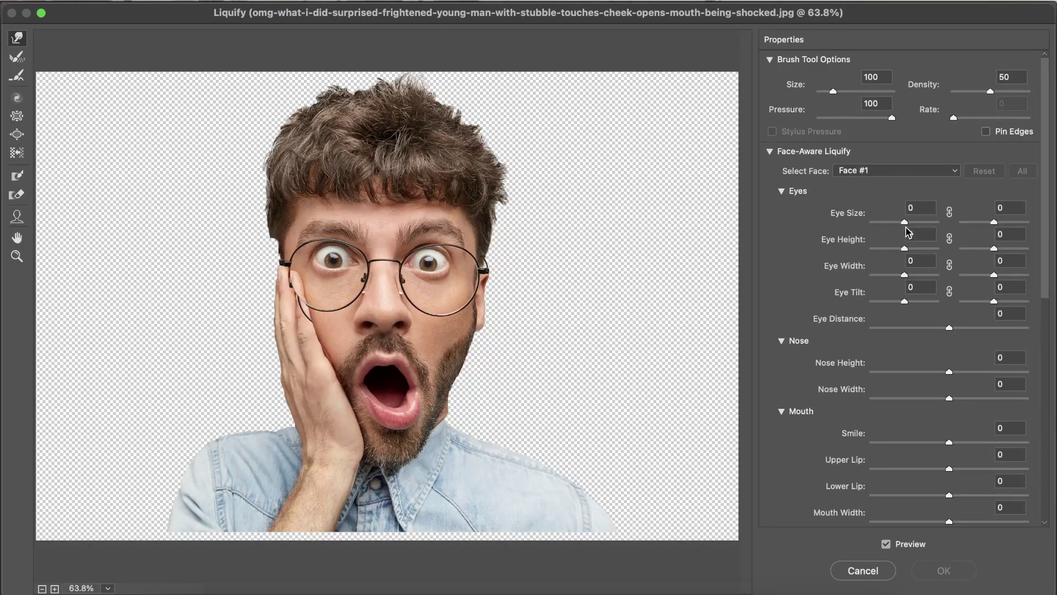
pyautogui.moveTo(906, 222); pyautogui.dragTo(929, 225)
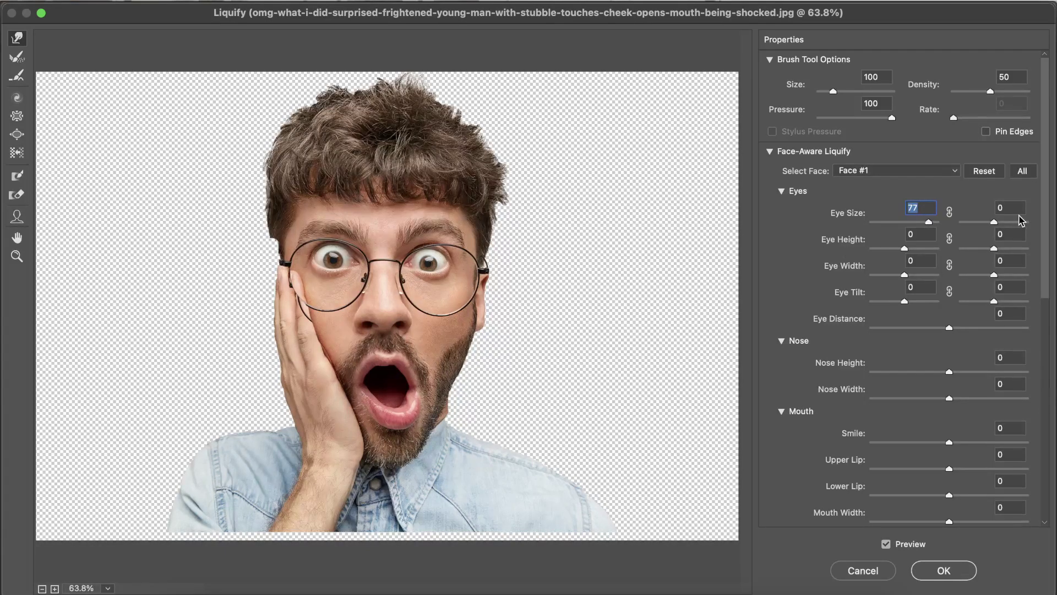
pyautogui.moveTo(994, 223); pyautogui.dragTo(1019, 226)
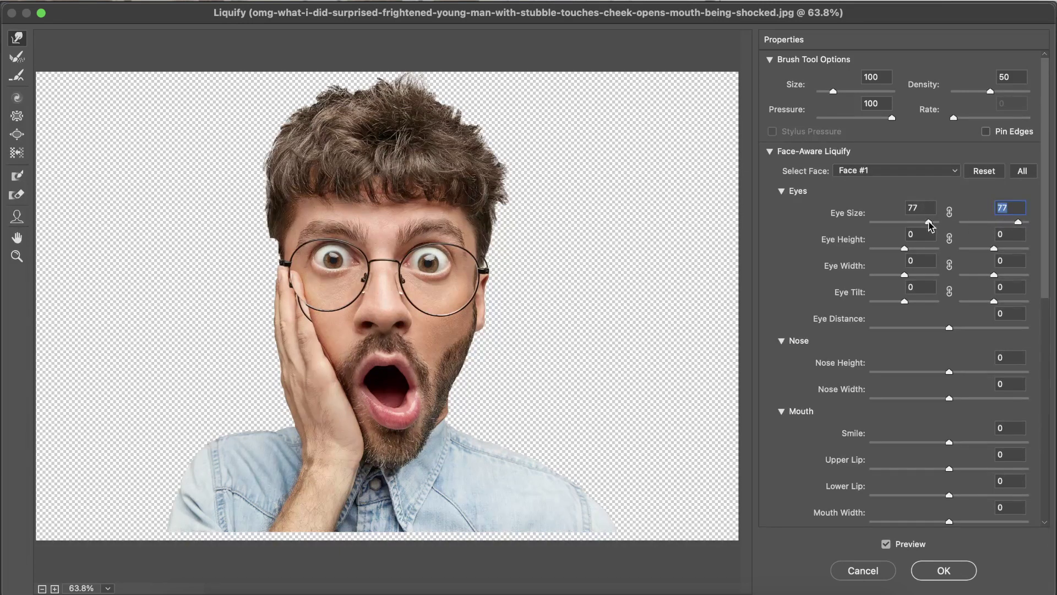
pyautogui.moveTo(927, 222); pyautogui.dragTo(1029, 226)
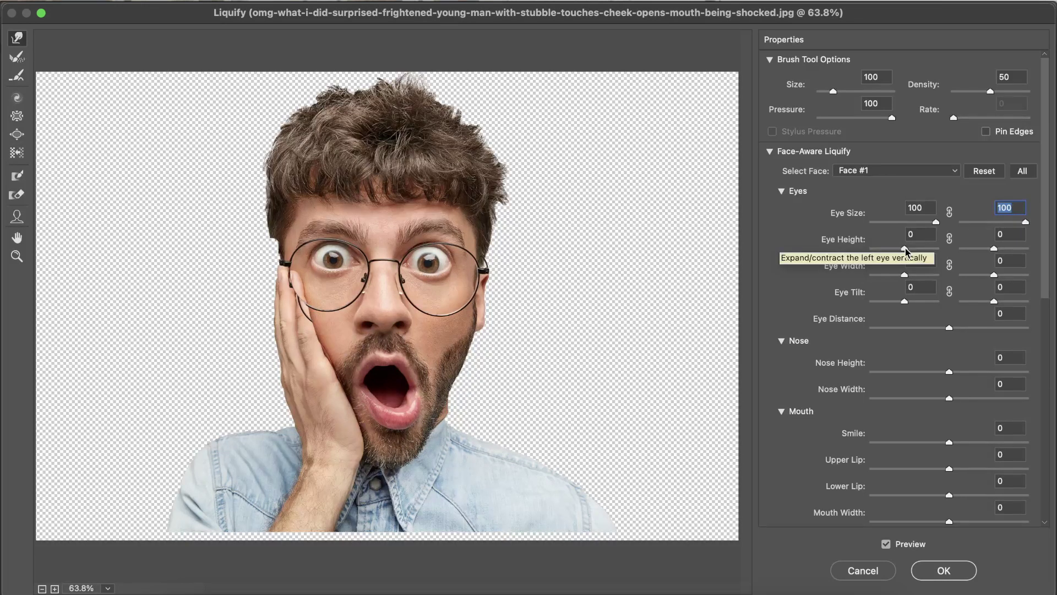
pyautogui.moveTo(904, 249); pyautogui.dragTo(923, 249)
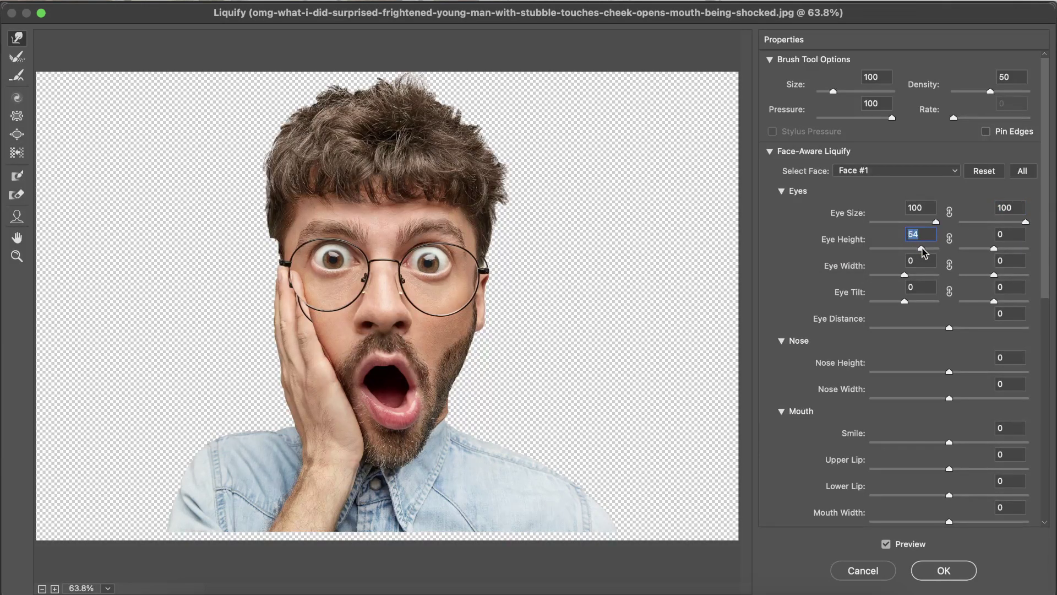
pyautogui.click(994, 250)
pyautogui.moveTo(995, 251); pyautogui.dragTo(1007, 252)
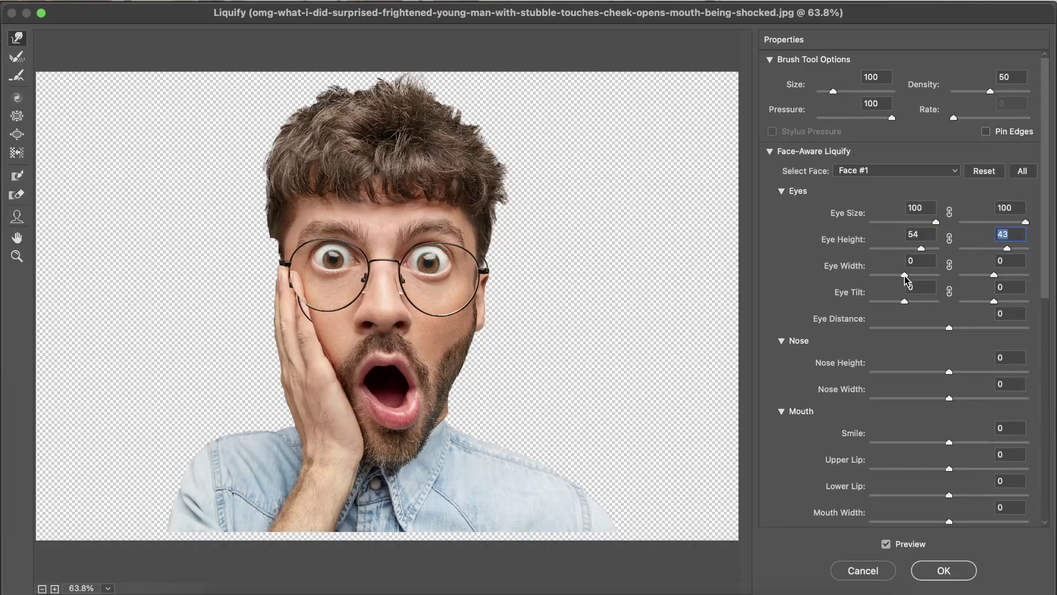
# Step: Widen and tilt both eyes, and set nose height and width to 100
pyautogui.moveTo(906, 280); pyautogui.dragTo(925, 279)
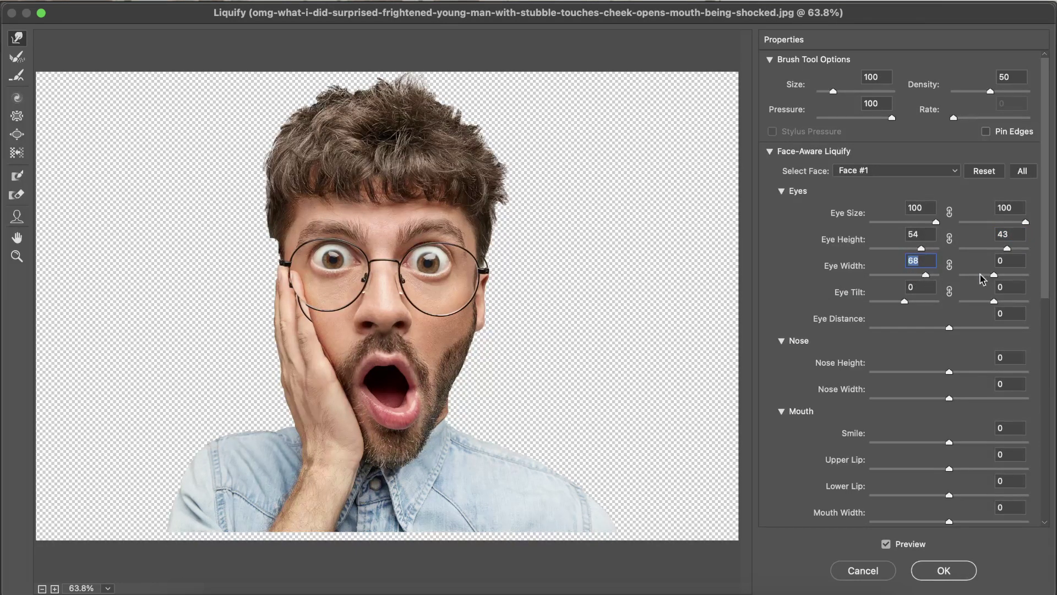
pyautogui.moveTo(994, 275); pyautogui.dragTo(1013, 275)
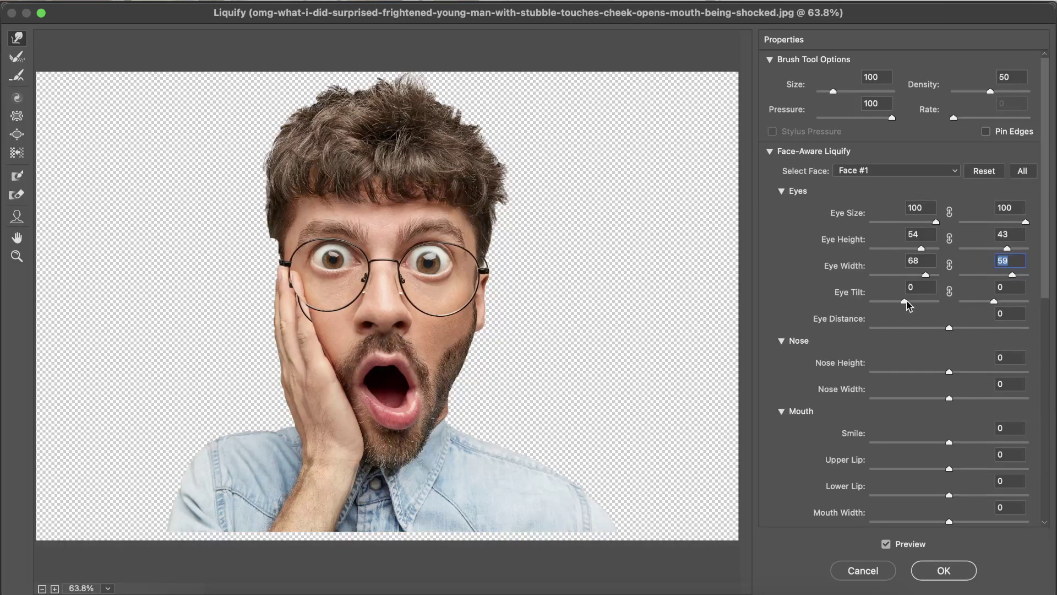
pyautogui.moveTo(905, 304); pyautogui.dragTo(917, 305)
pyautogui.moveTo(994, 303); pyautogui.dragTo(1004, 303)
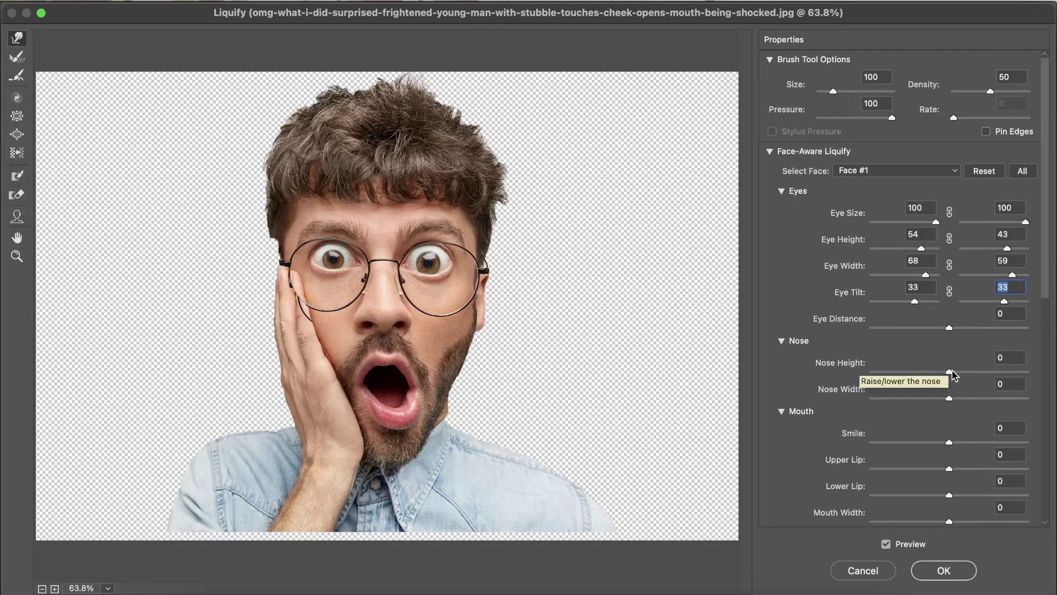
pyautogui.moveTo(948, 374); pyautogui.dragTo(1026, 373)
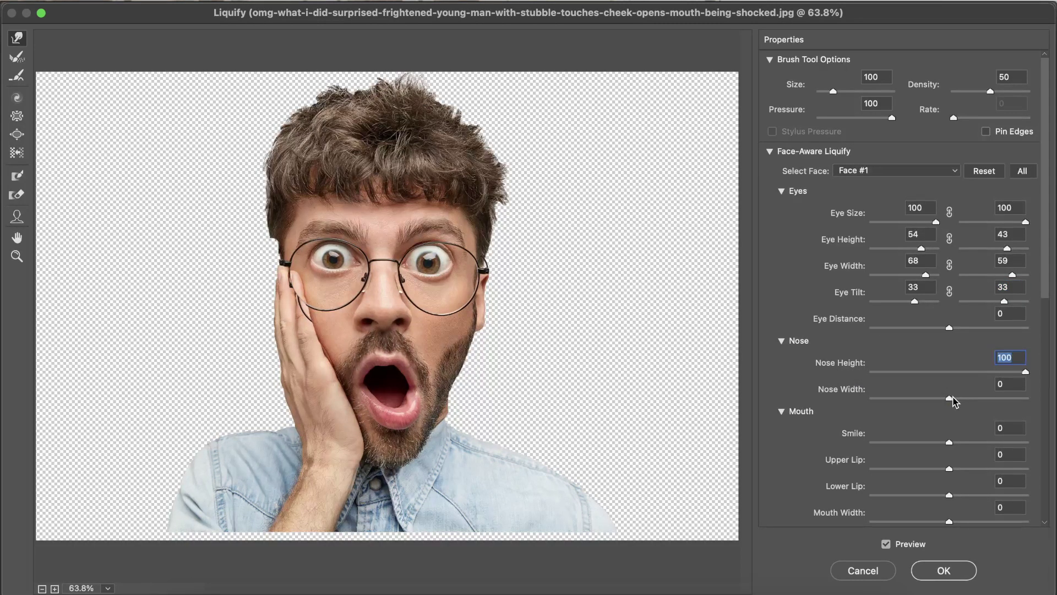
pyautogui.moveTo(949, 397); pyautogui.dragTo(1026, 398)
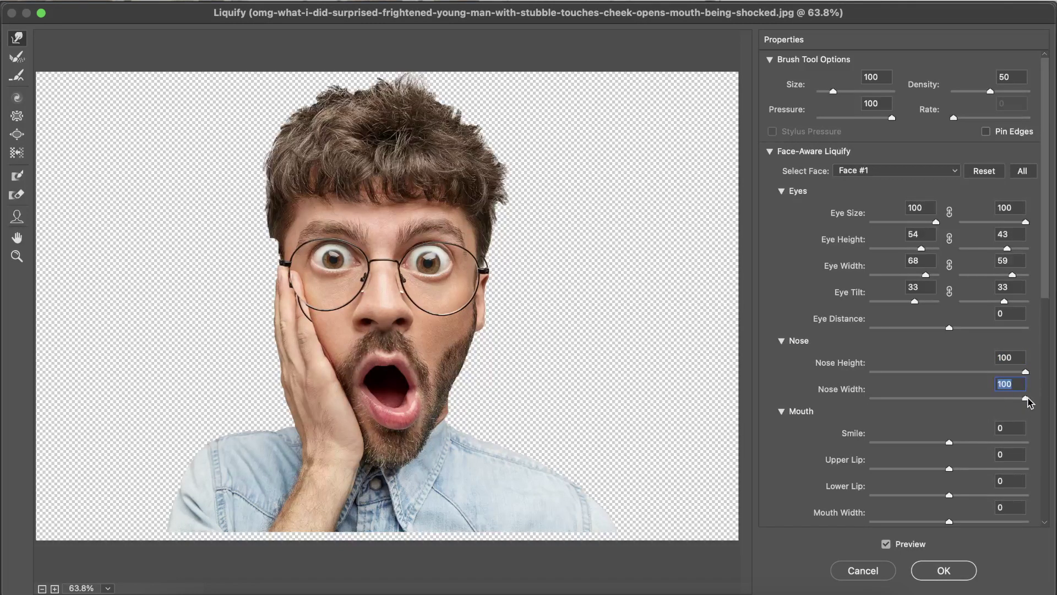
# Step: Thicken the upper lip to maximum and thin the lower lip as much as possible
pyautogui.scroll(-10, 901, 261)
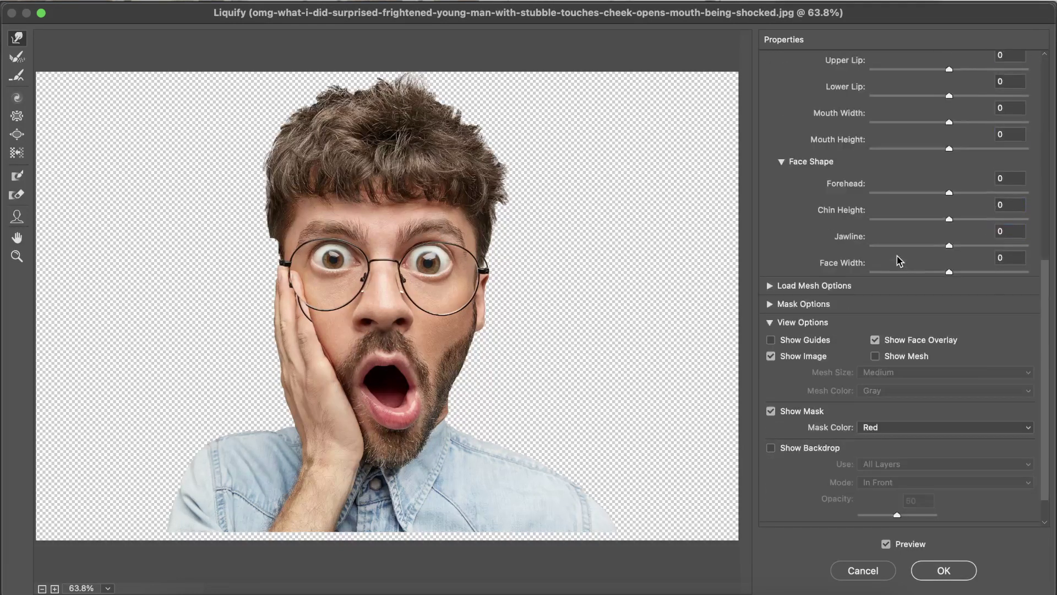
pyautogui.scroll(4, 900, 261)
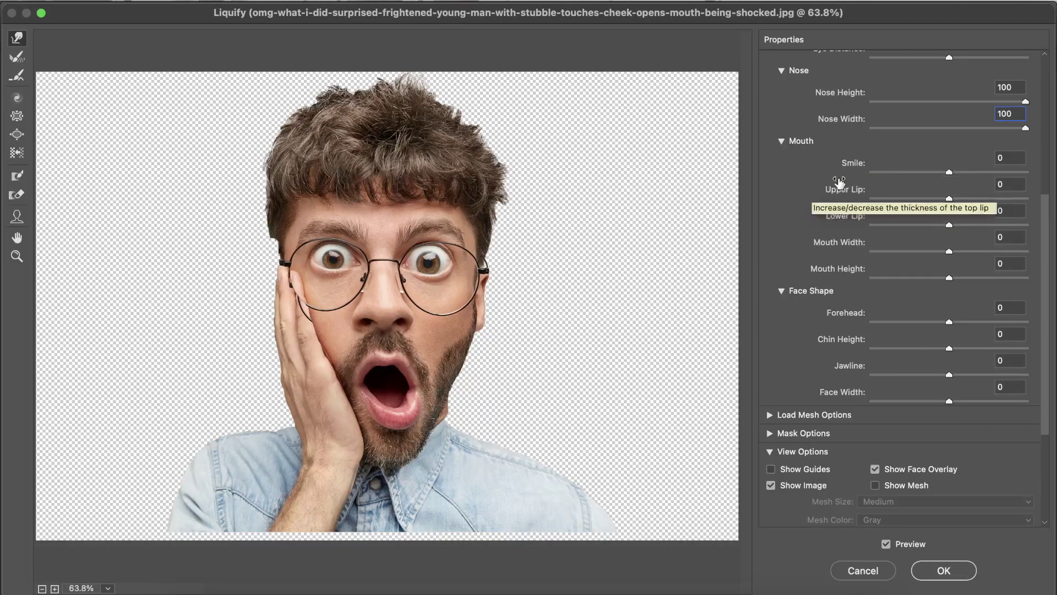
pyautogui.click(781, 141)
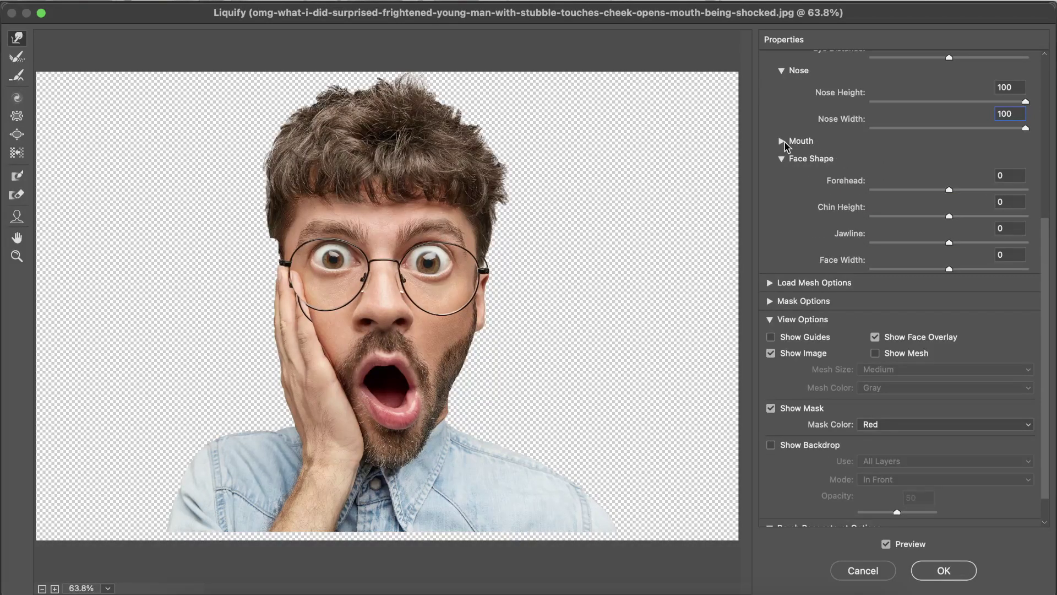
pyautogui.click(781, 142)
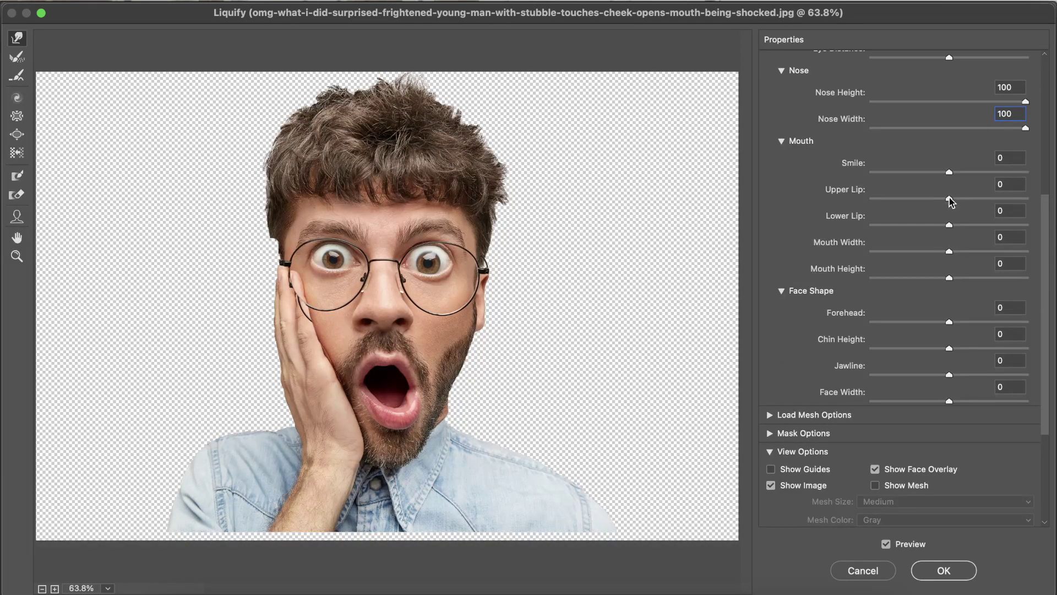
pyautogui.moveTo(949, 199); pyautogui.dragTo(1048, 210)
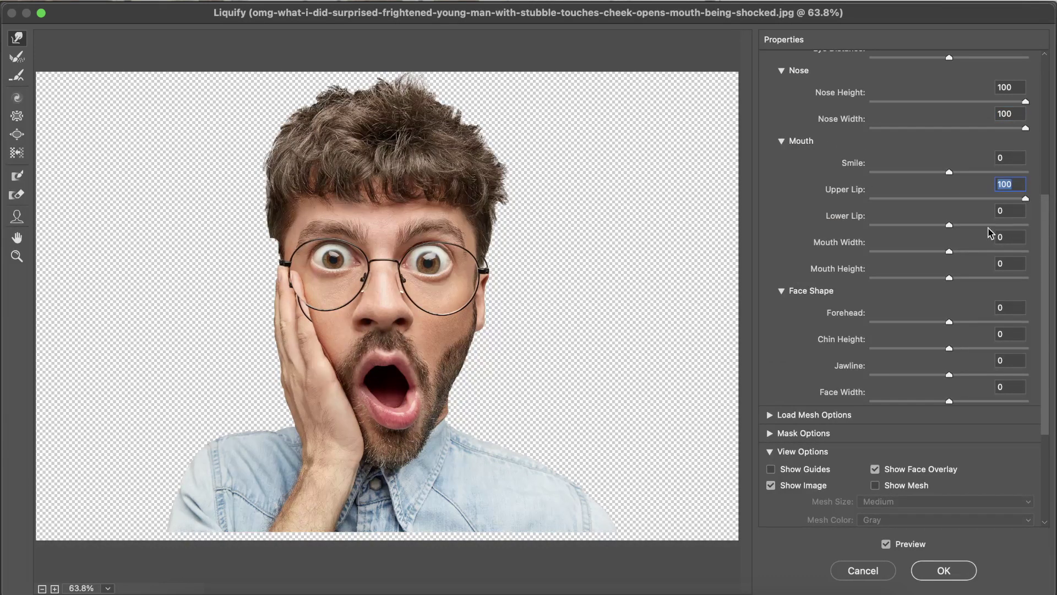
pyautogui.moveTo(949, 225); pyautogui.dragTo(828, 237)
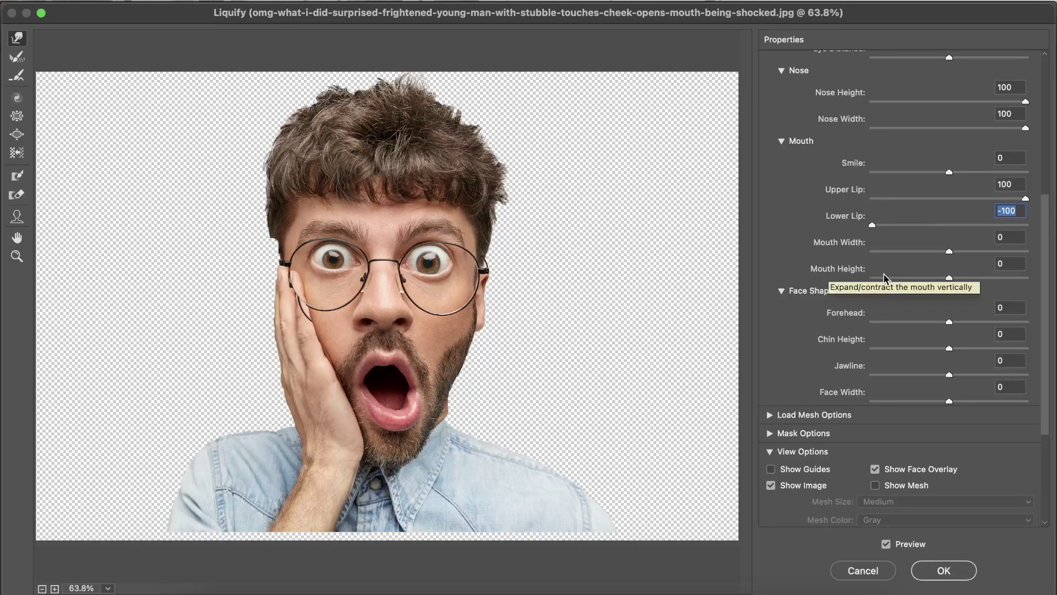
# Step: Shorten the forehead to -83 and chin height to -54, then apply Liquify
pyautogui.scroll(-5, 872, 322)
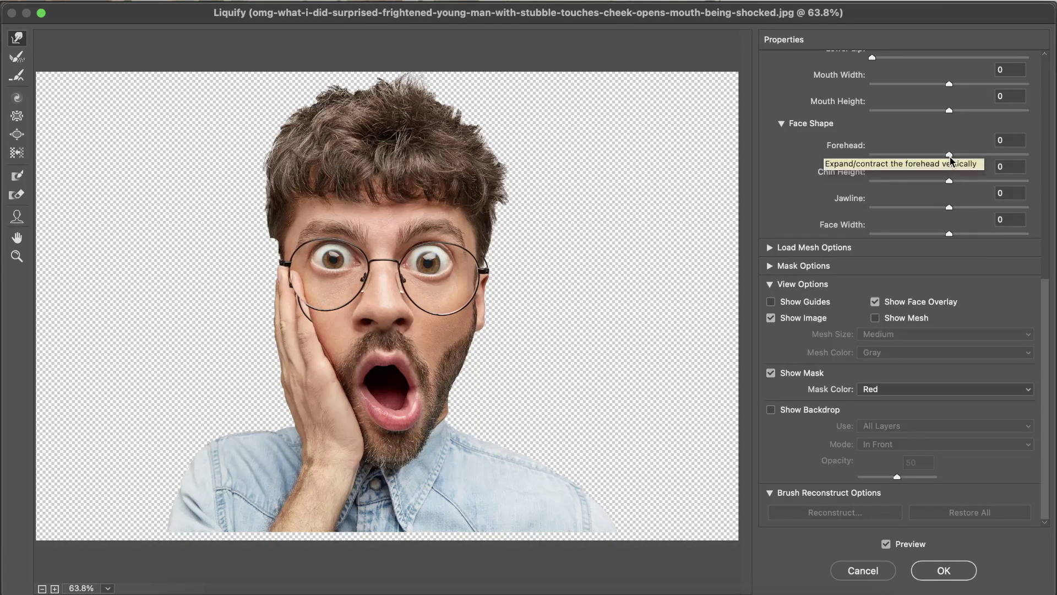
pyautogui.moveTo(949, 156)
pyautogui.mouseDown()
pyautogui.moveTo(918, 157)
pyautogui.moveTo(1012, 162)
pyautogui.moveTo(857, 153)
pyautogui.moveTo(887, 163)
pyautogui.mouseUp()
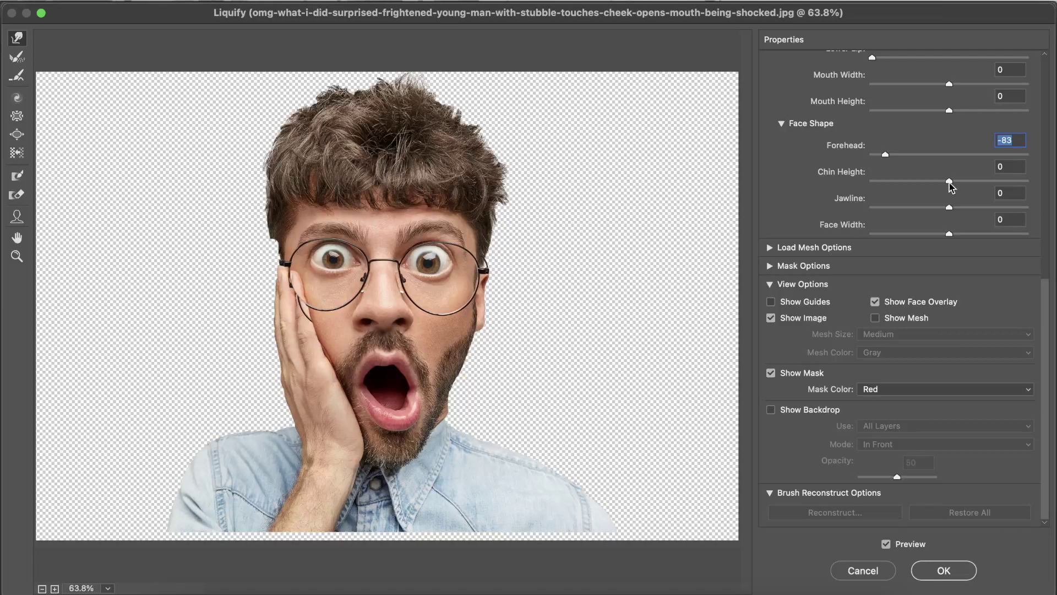
pyautogui.moveTo(950, 182)
pyautogui.mouseDown()
pyautogui.moveTo(906, 191)
pyautogui.moveTo(968, 213)
pyautogui.moveTo(911, 213)
pyautogui.moveTo(976, 215)
pyautogui.moveTo(915, 213)
pyautogui.moveTo(920, 236)
pyautogui.mouseUp()
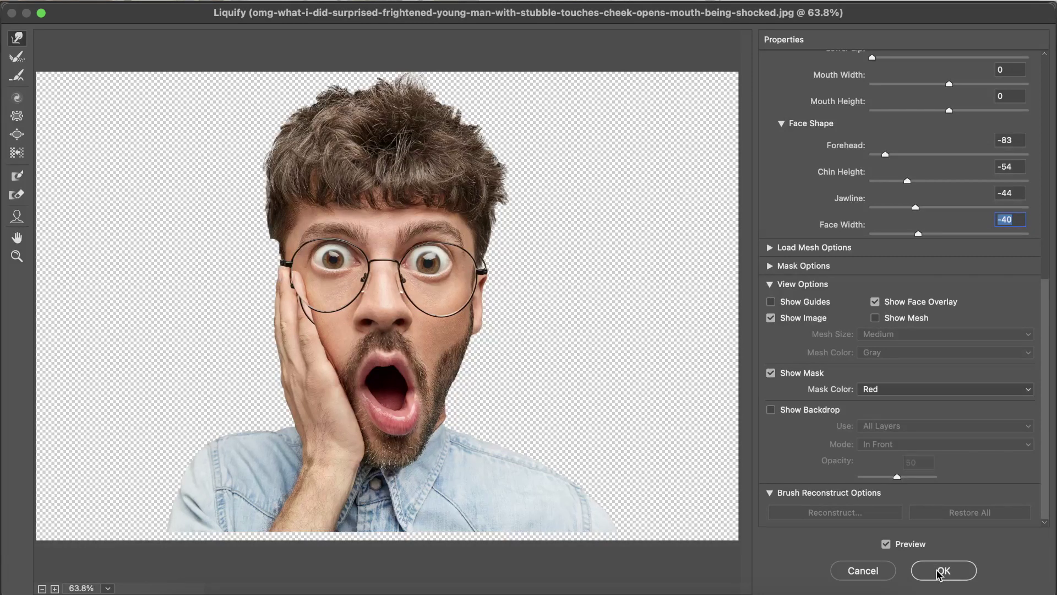
pyautogui.click(941, 570)
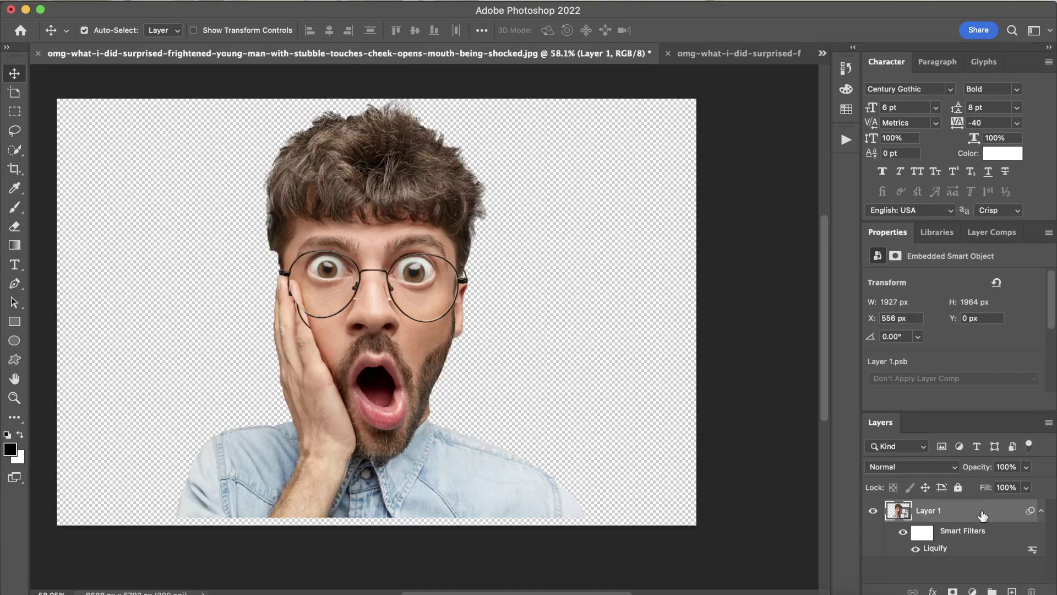
# Step: Duplicate the reshaped photo layer and rename the original Layer 1 to 'Effect'
pyautogui.hotkey('ctrl', 'j')
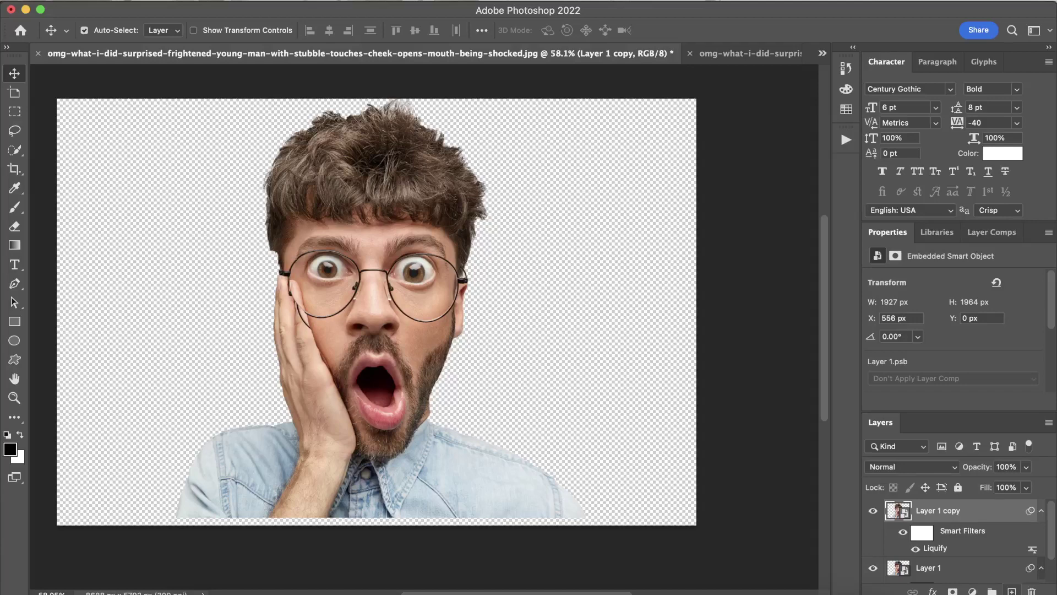
pyautogui.scroll(-1, 953, 526)
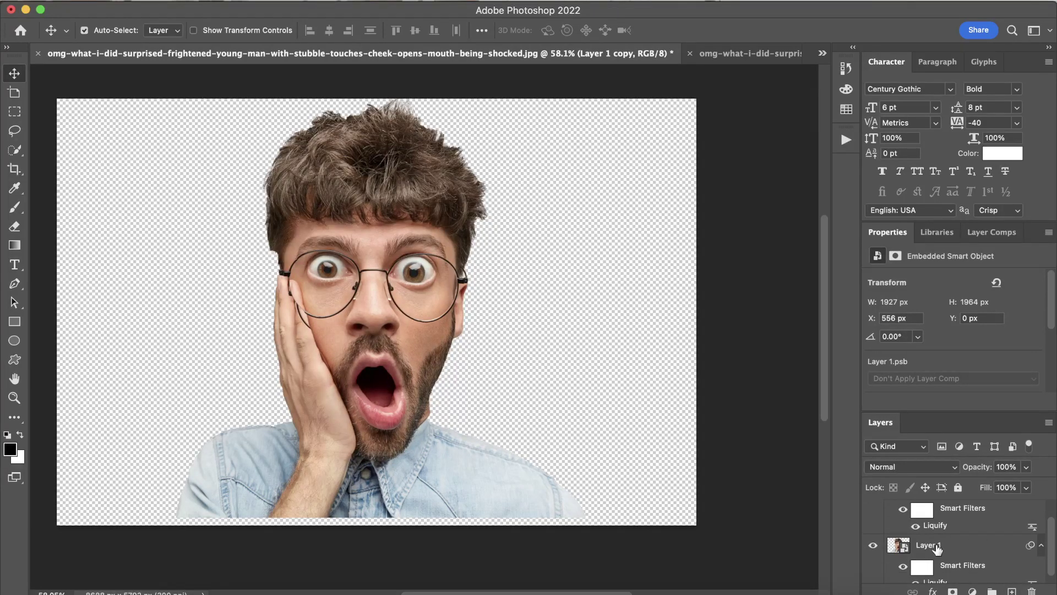
pyautogui.scroll(-1, 930, 549)
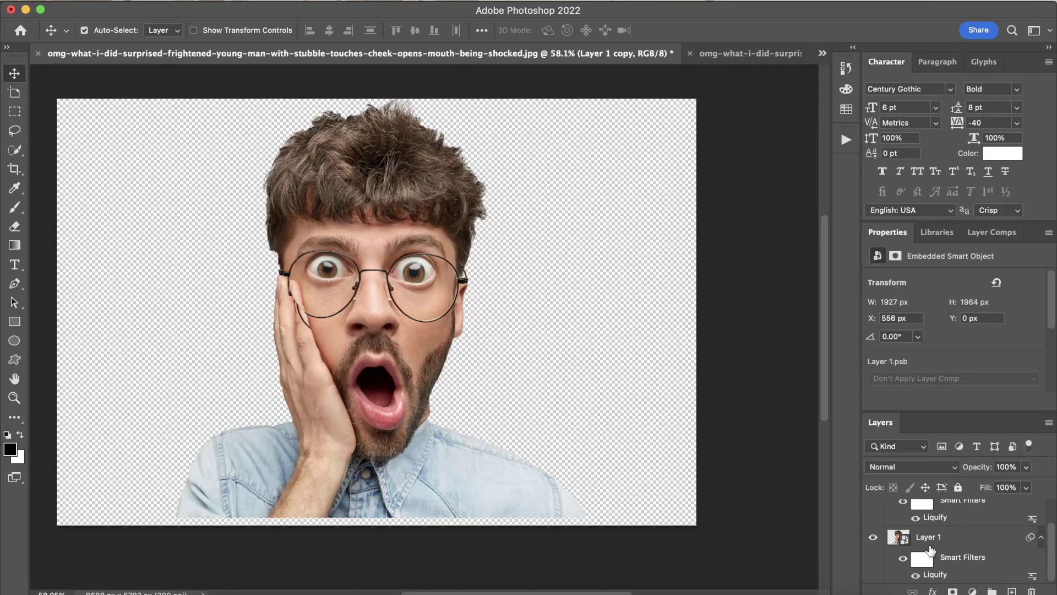
pyautogui.doubleClick(930, 537)
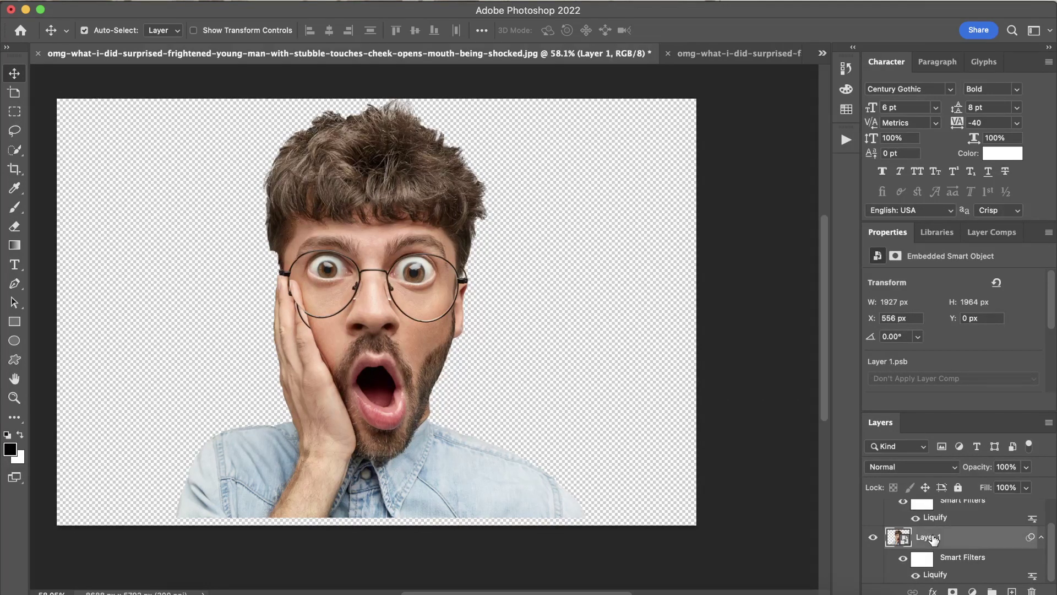
pyautogui.press('BackSpace')
pyautogui.write('Effect')
pyautogui.press('Return')
# Step: Rename the Layer 1 copy to 'Tone'
pyautogui.scroll(2, 941, 520)
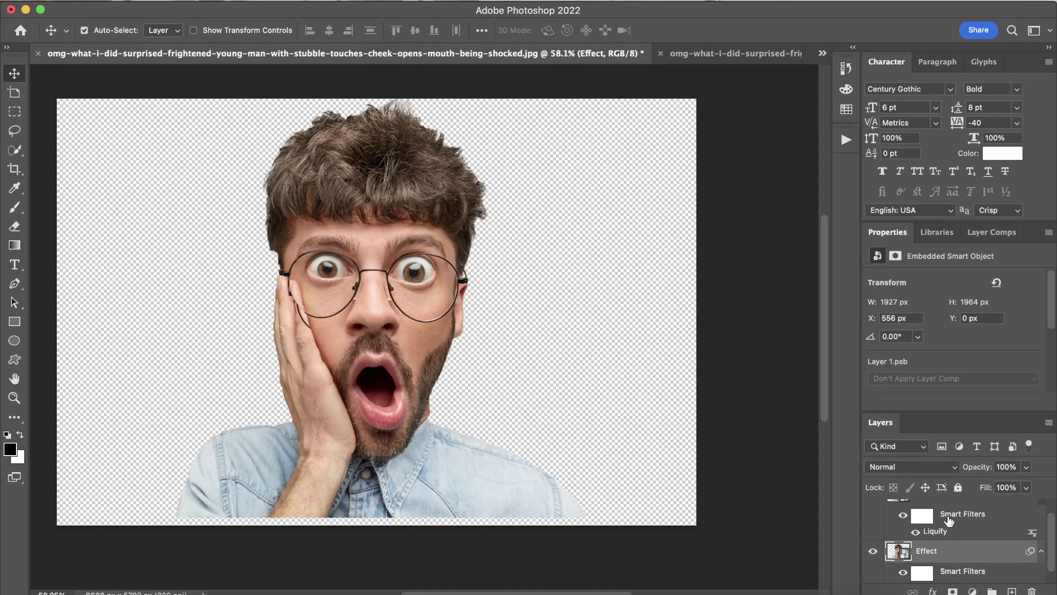
pyautogui.doubleClick(941, 511)
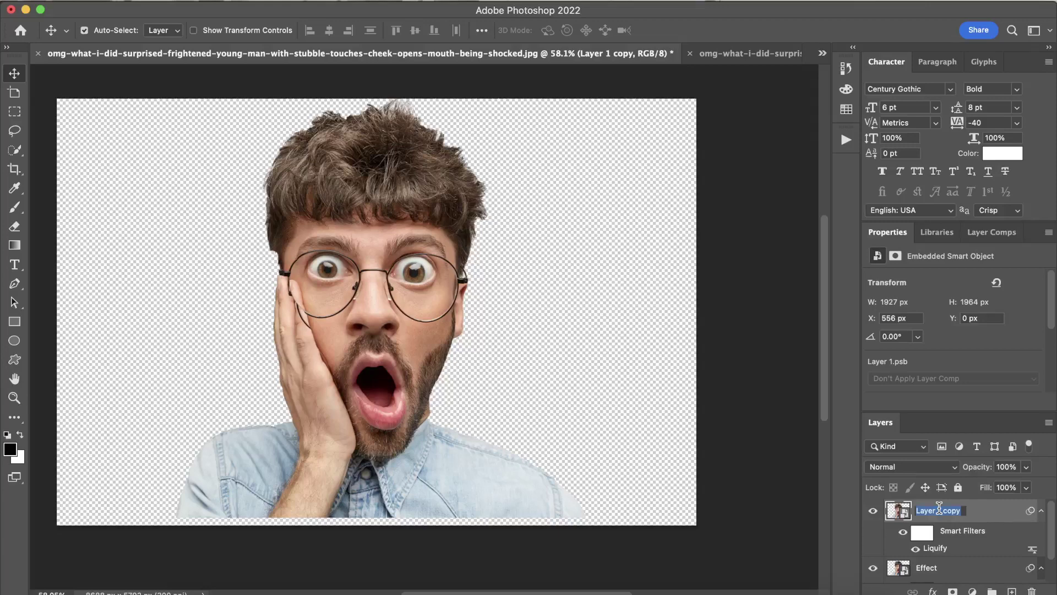
pyautogui.press('BackSpace')
pyautogui.write('Tone')
pyautogui.press('Return')
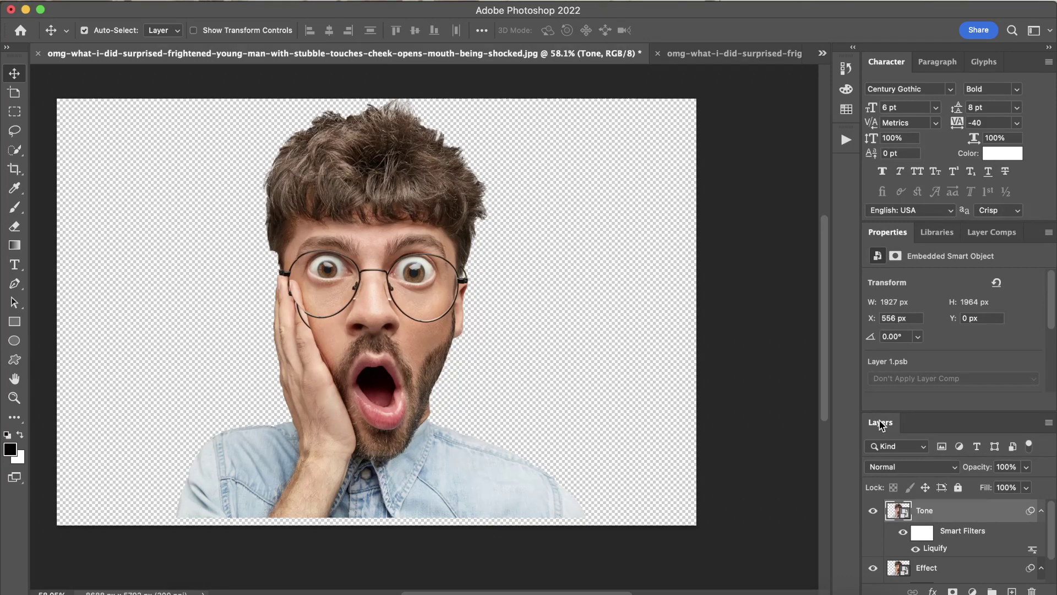
# Step: Float the Layers panel, select the Effect layer and hide the Tone layer
pyautogui.moveTo(880, 423); pyautogui.dragTo(721, 182)
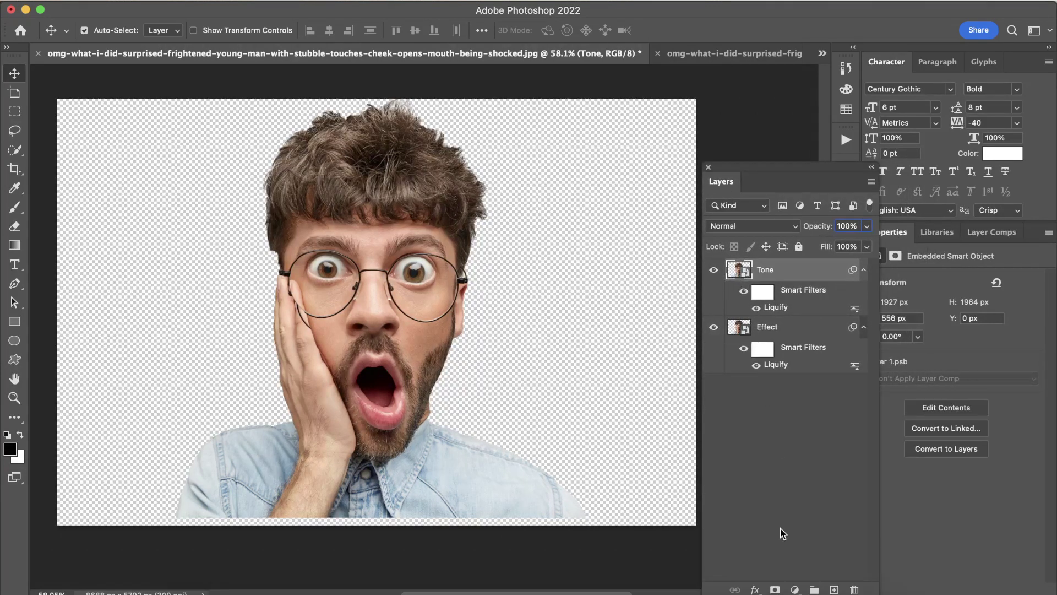
pyautogui.click(786, 329)
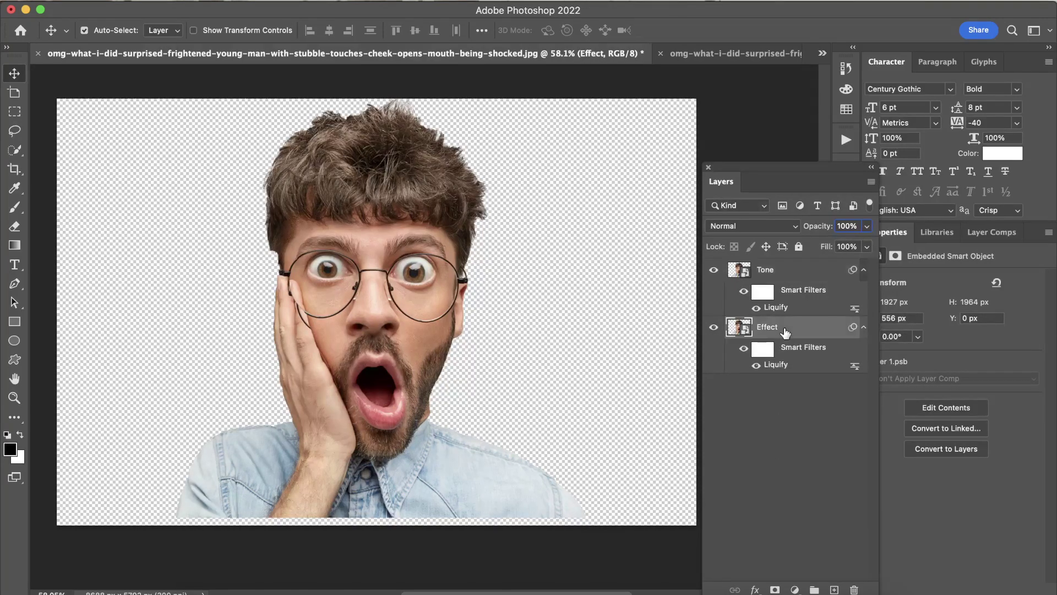
pyautogui.click(714, 270)
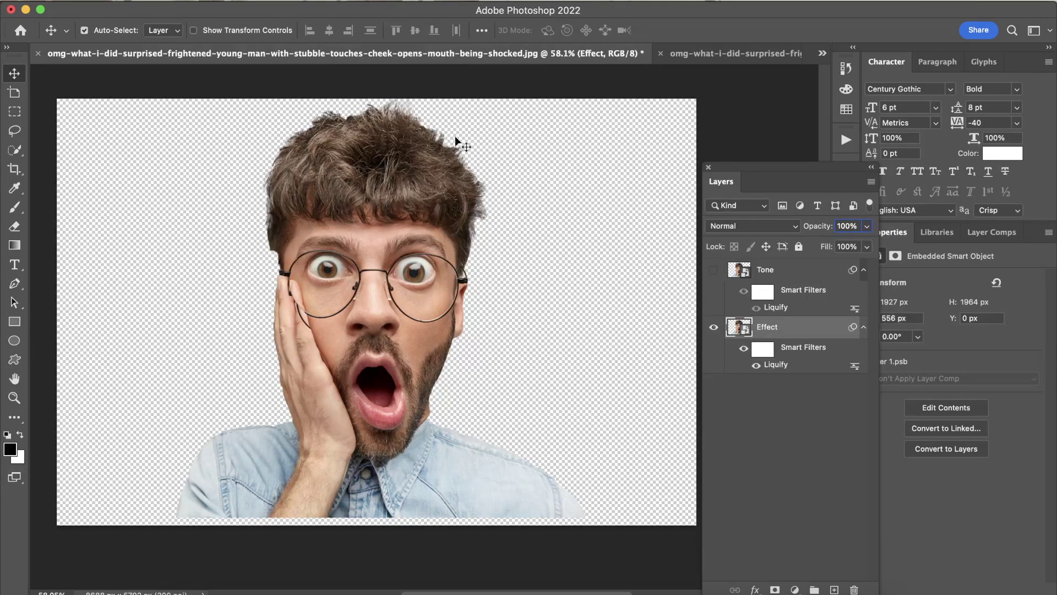
pyautogui.click(349, 3)
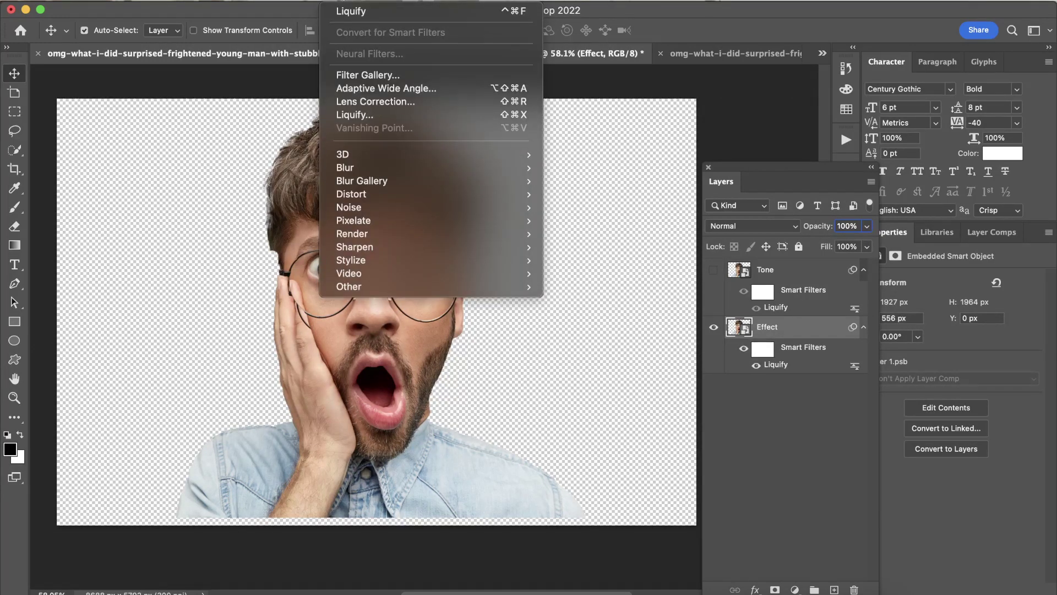
pyautogui.moveTo(374, 260)
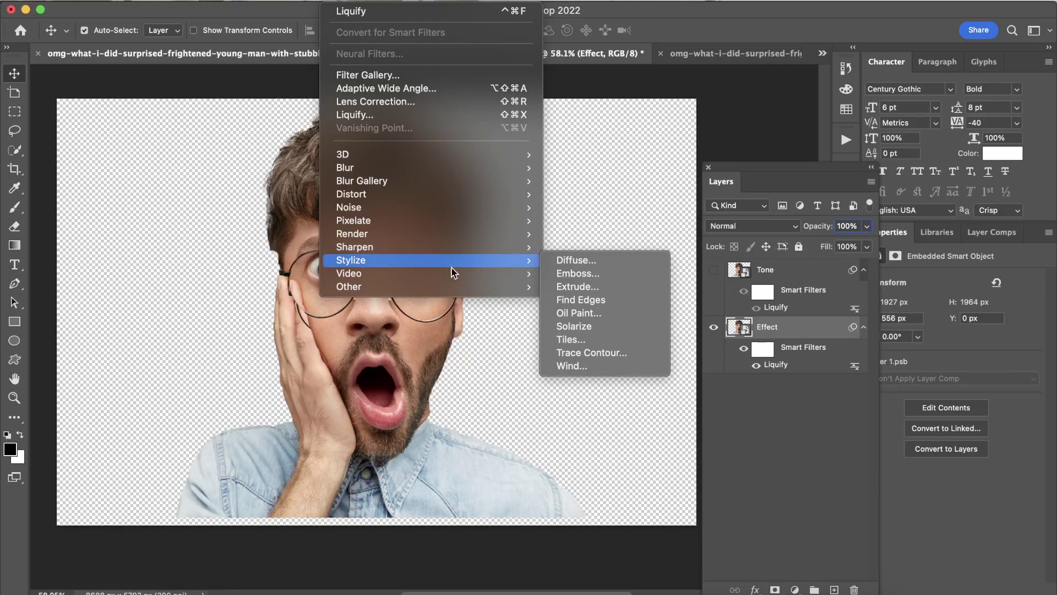
# Step: Apply Oil Paint to the Effect layer with default Stylization 5.0 and Cleanliness 3.0
pyautogui.click(568, 317)
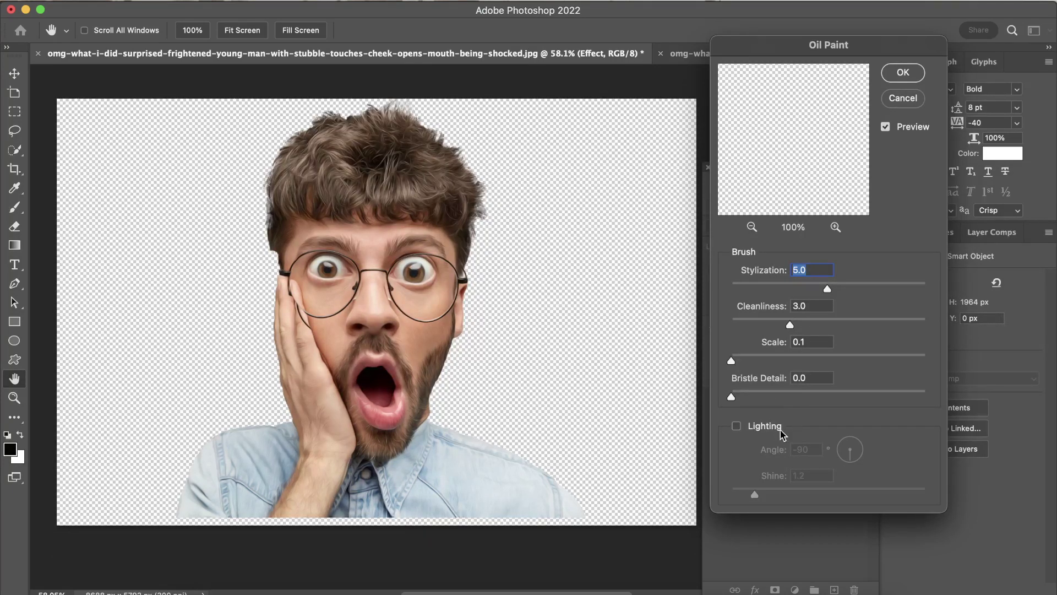
pyautogui.click(896, 81)
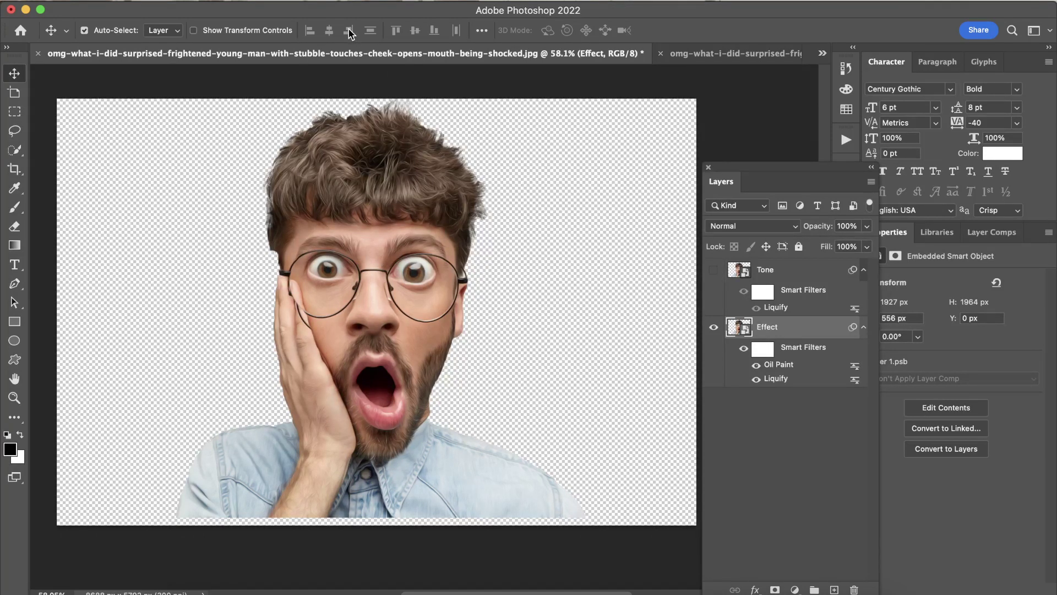
pyautogui.click(338, 1)
pyautogui.moveTo(345, 167)
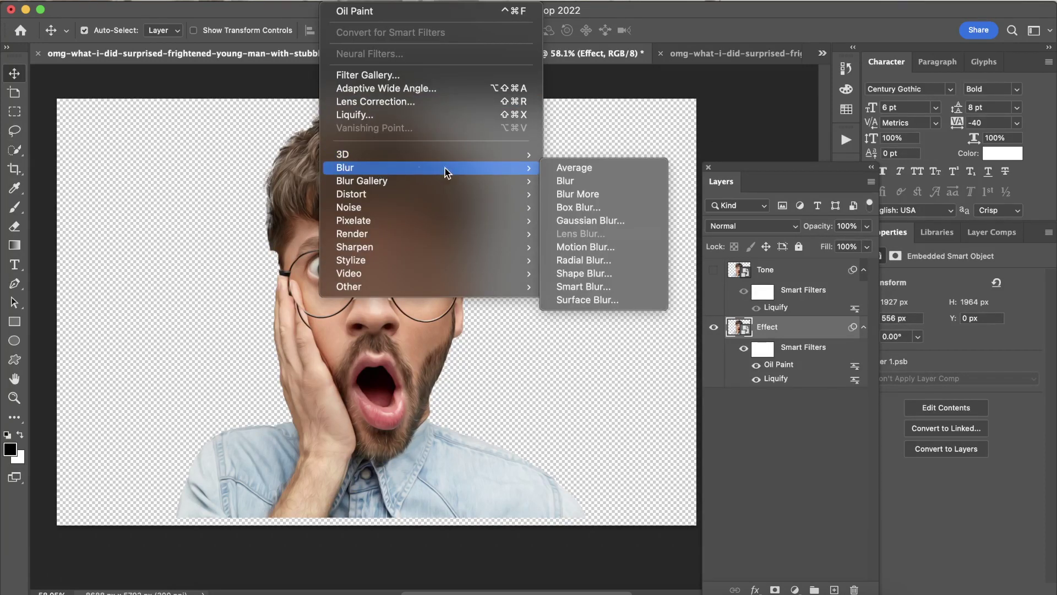
# Step: Apply a Surface Blur of radius 20 and threshold 10 to the Effect layer
pyautogui.click(587, 300)
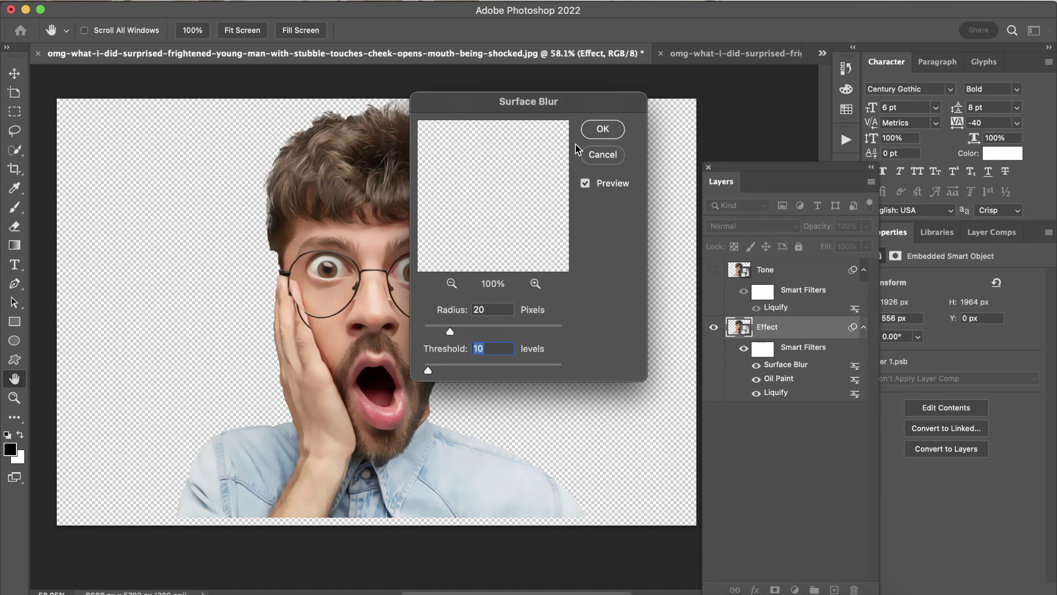
pyautogui.click(597, 130)
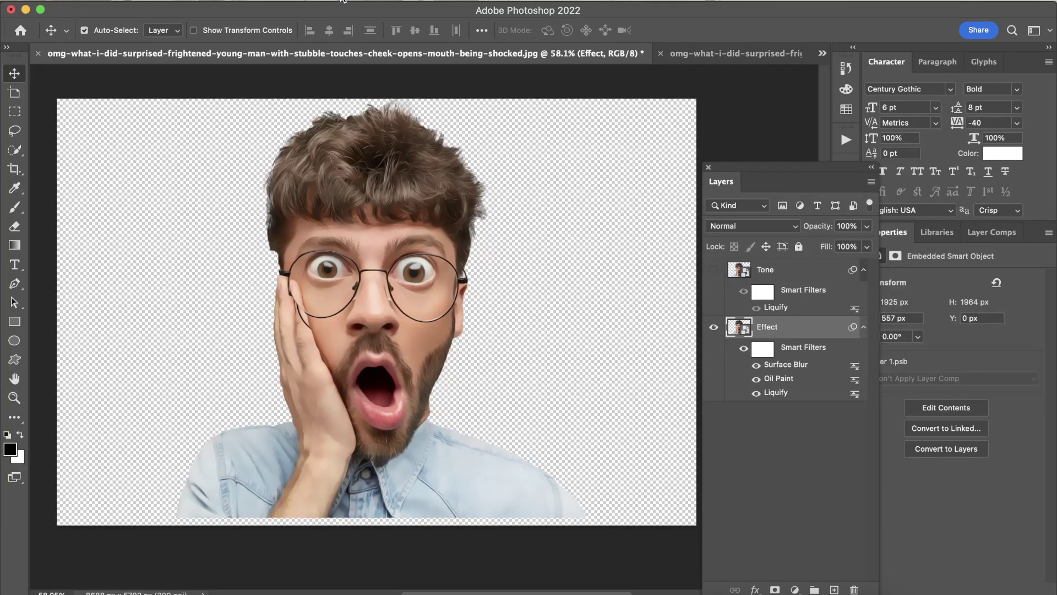
pyautogui.click(342, 1)
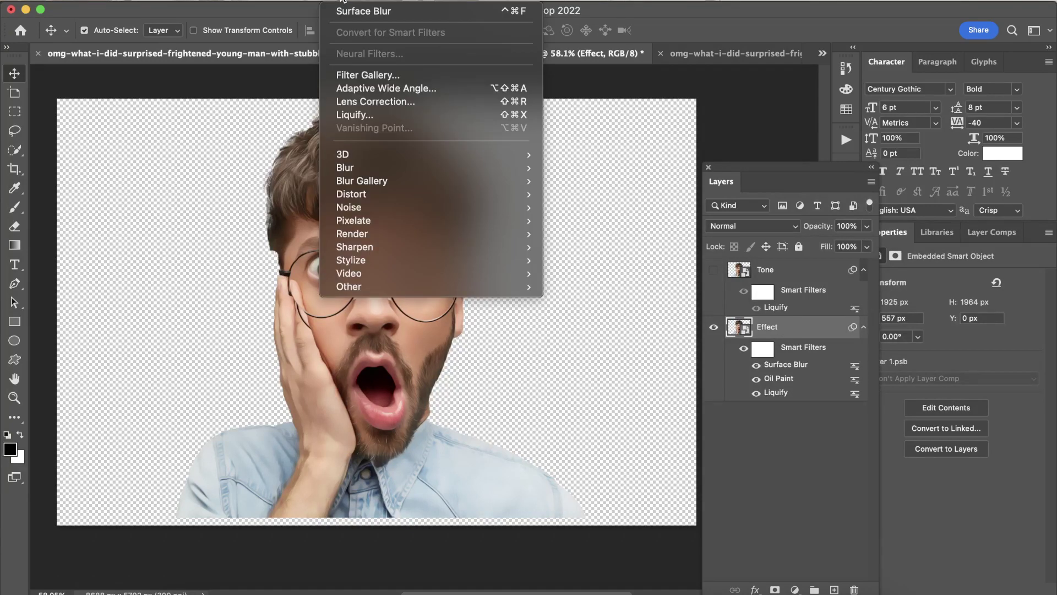
# Step: Apply Filter Gallery's Artistic Poster Edges with thickness 10, intensity 1, posterization 2
pyautogui.click(359, 76)
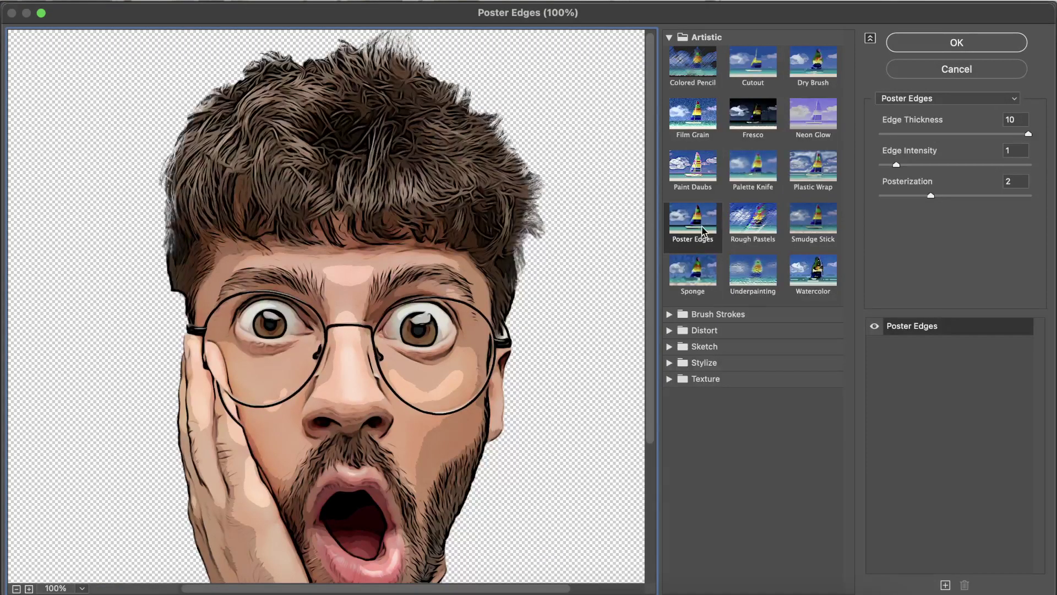
pyautogui.click(697, 225)
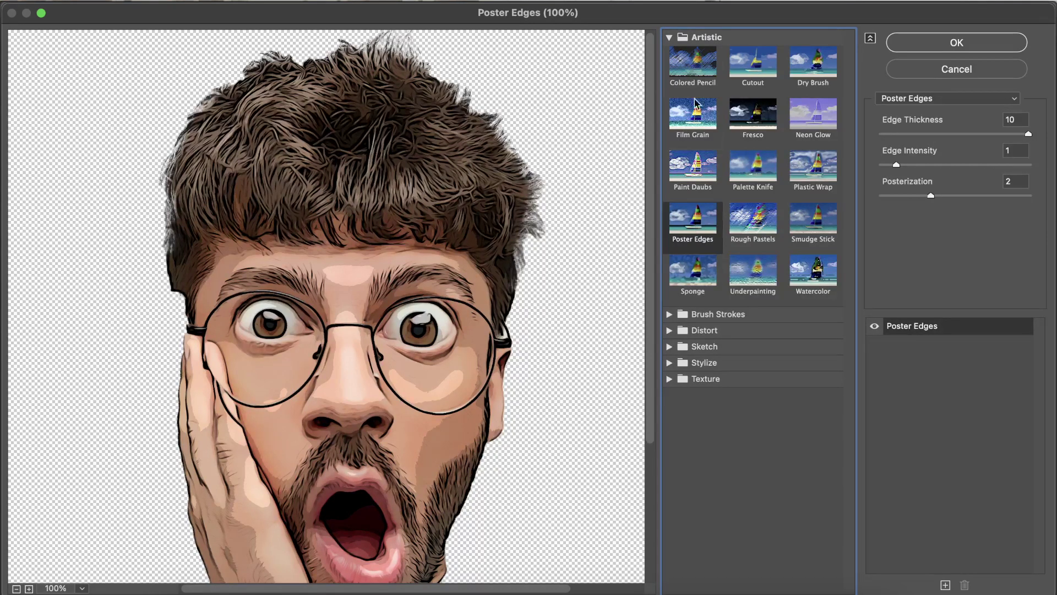
pyautogui.click(669, 39)
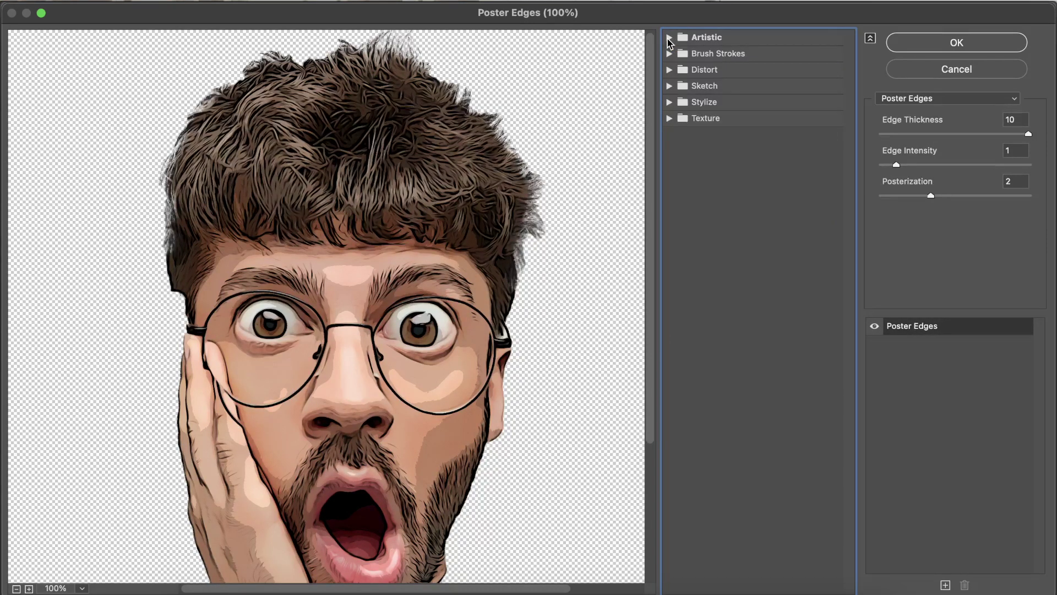
pyautogui.click(669, 38)
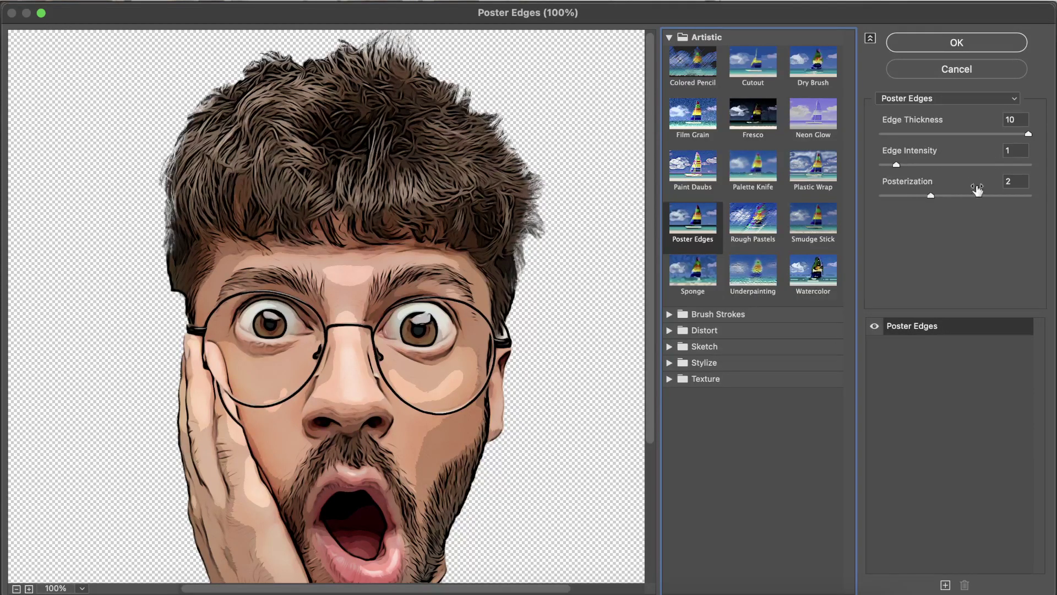
pyautogui.click(950, 45)
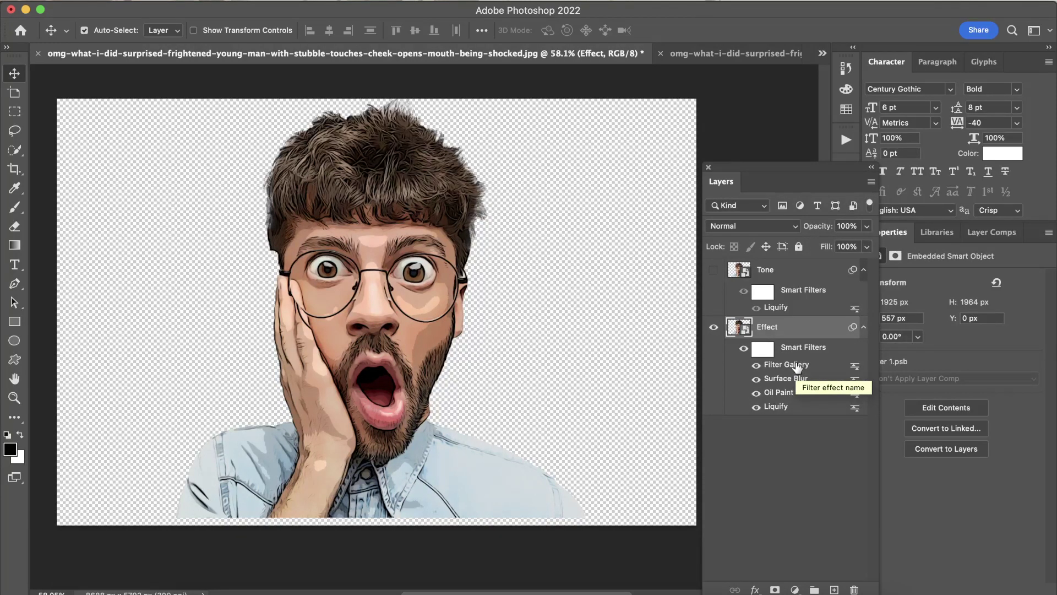
# Step: Lower the Filter Gallery smart filter's blending opacity to 35%
pyautogui.doubleClick(855, 368)
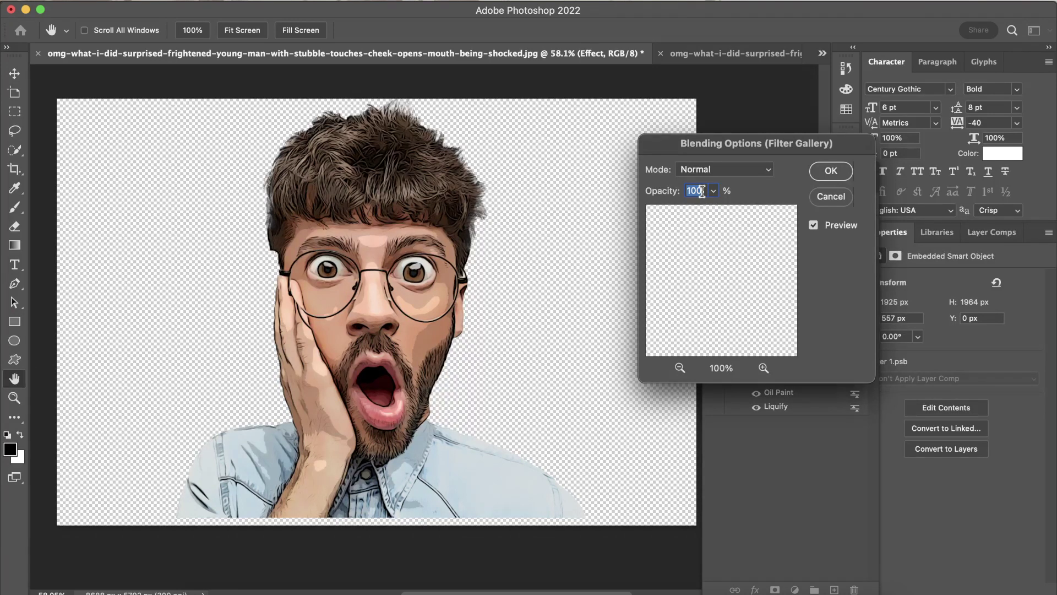
pyautogui.write('35')
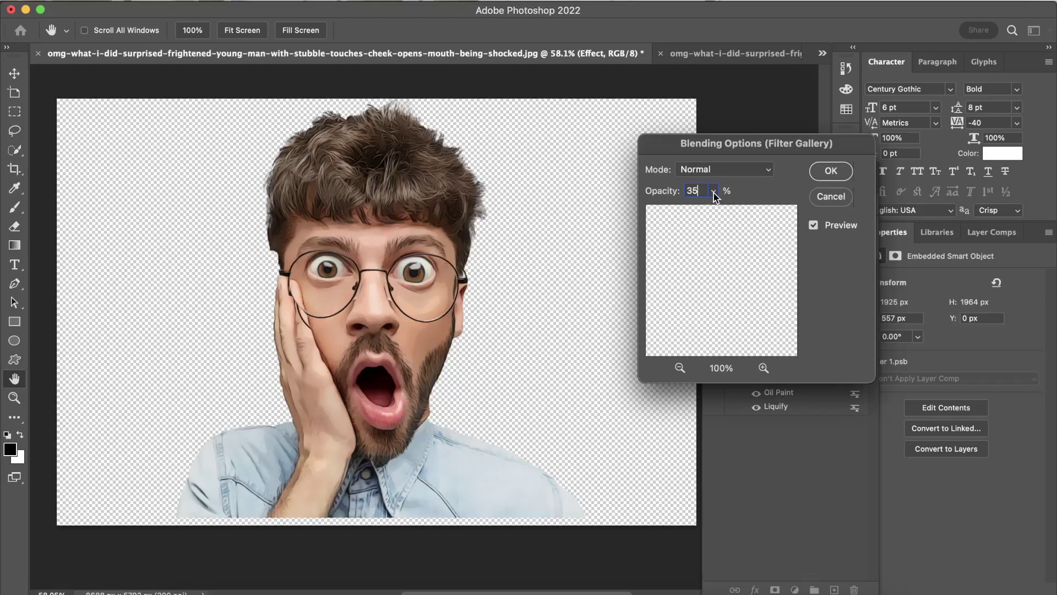
pyautogui.click(822, 176)
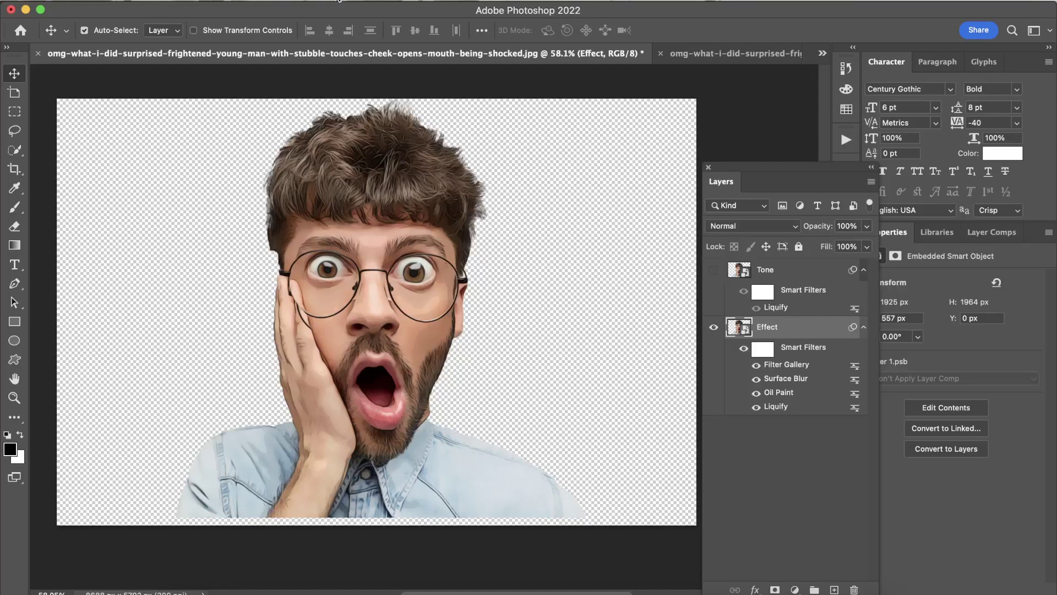
pyautogui.click(339, 3)
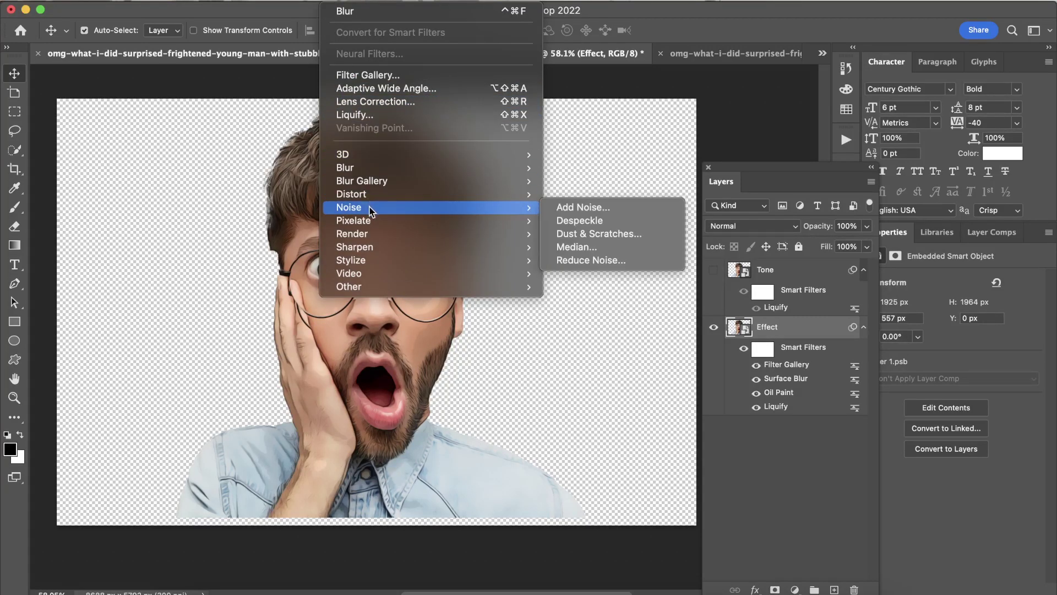
pyautogui.moveTo(375, 260)
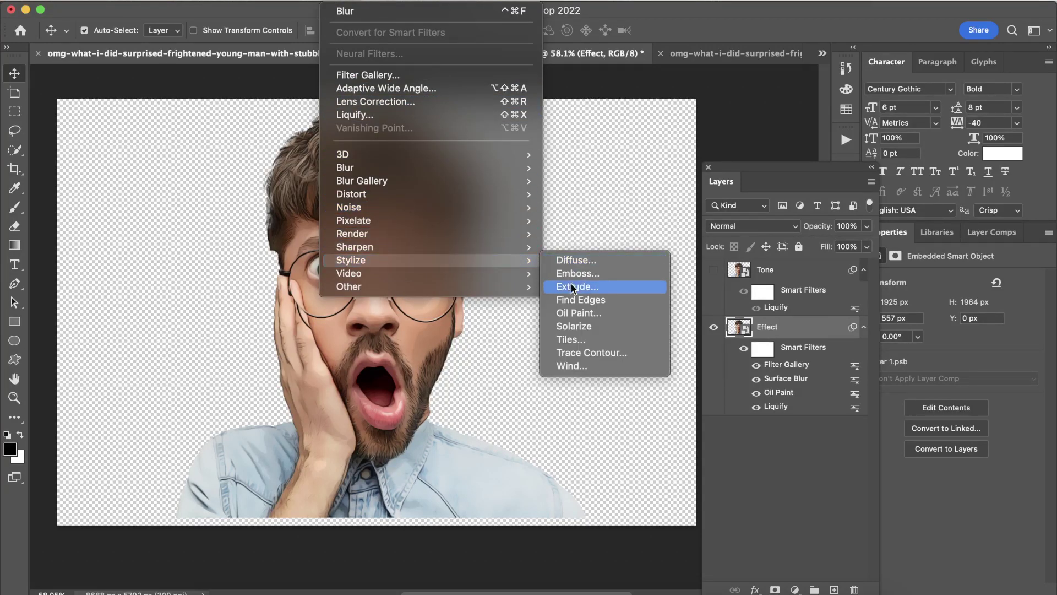
# Step: Apply a second Oil Paint pass, then Unsharp Mask with amount 150, radius 6, threshold 6
pyautogui.click(576, 315)
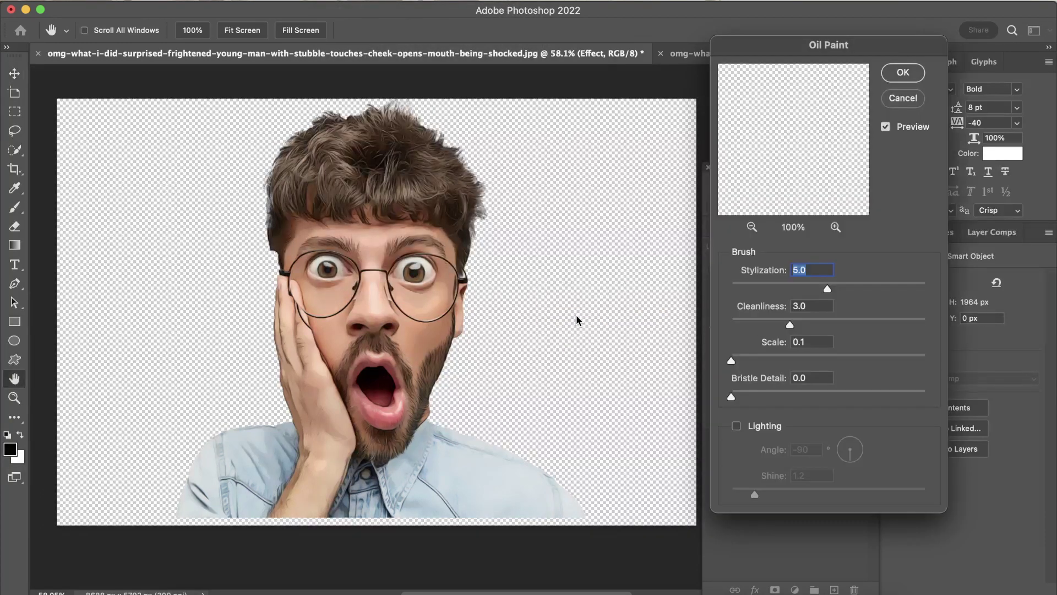
pyautogui.click(899, 76)
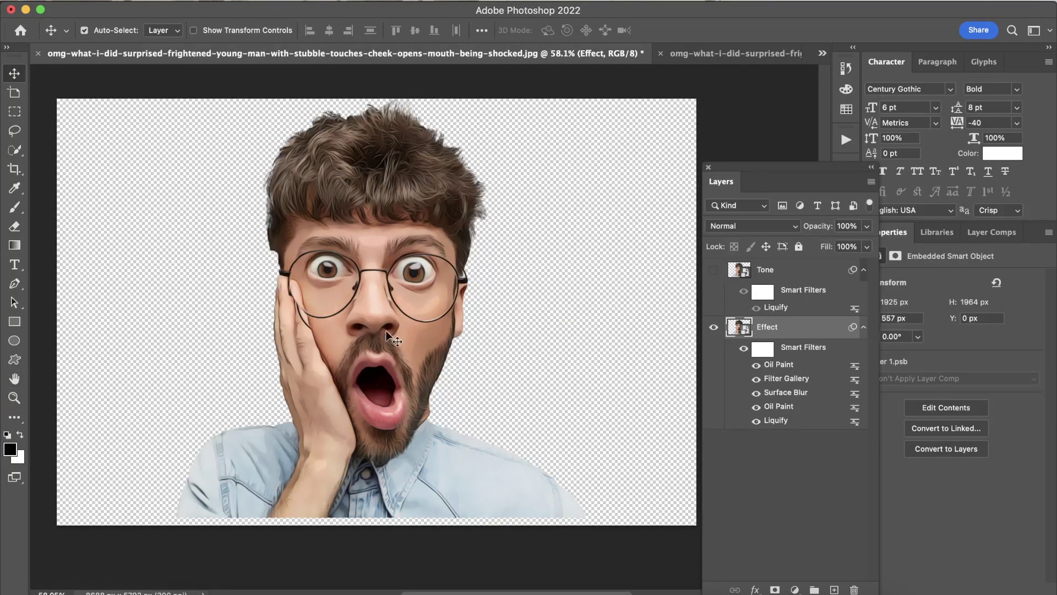
pyautogui.click(333, 1)
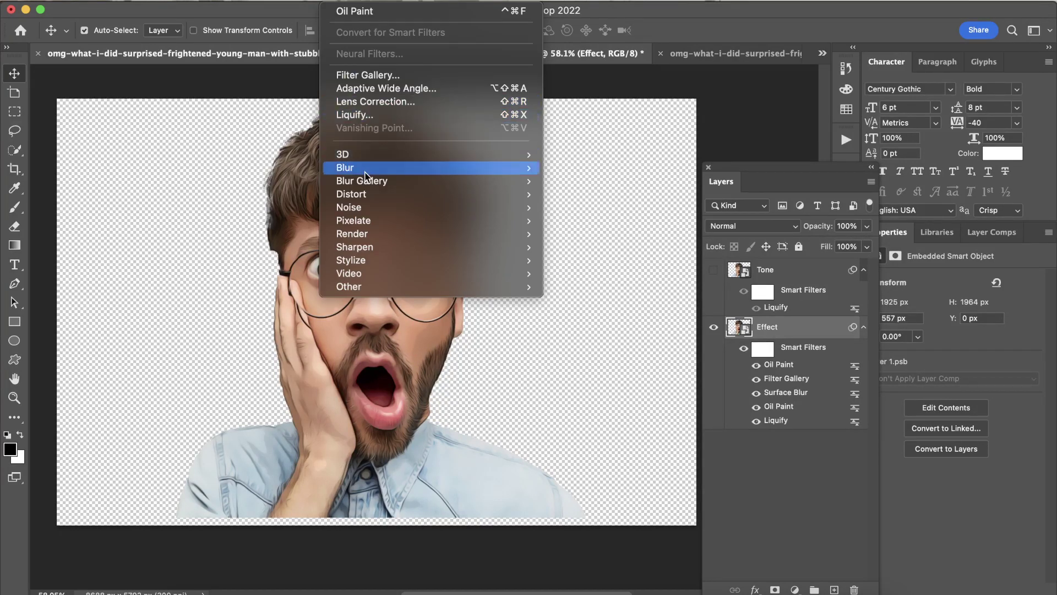
pyautogui.moveTo(353, 246)
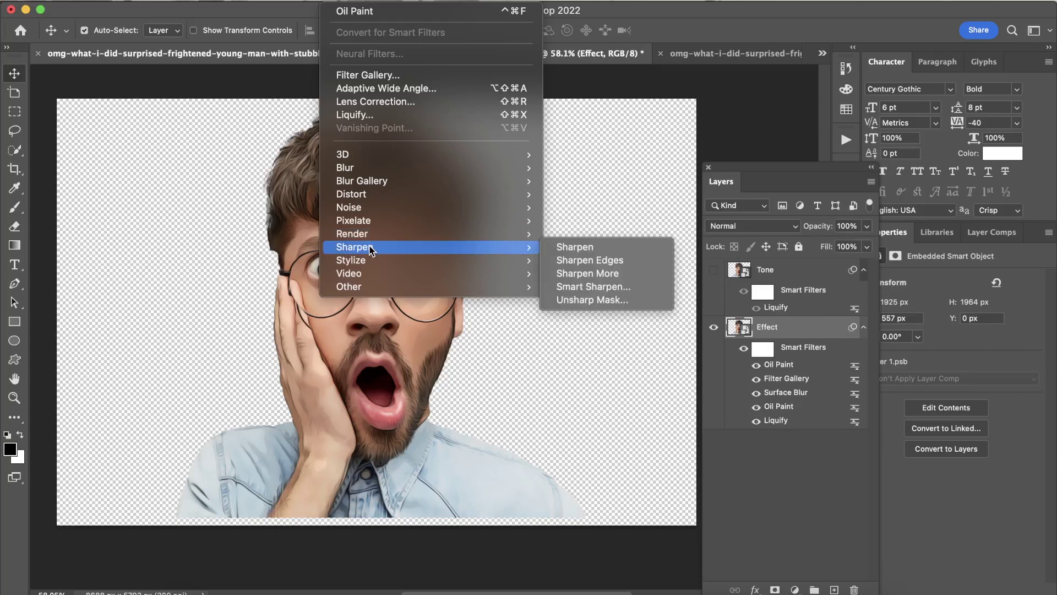
pyautogui.click(569, 301)
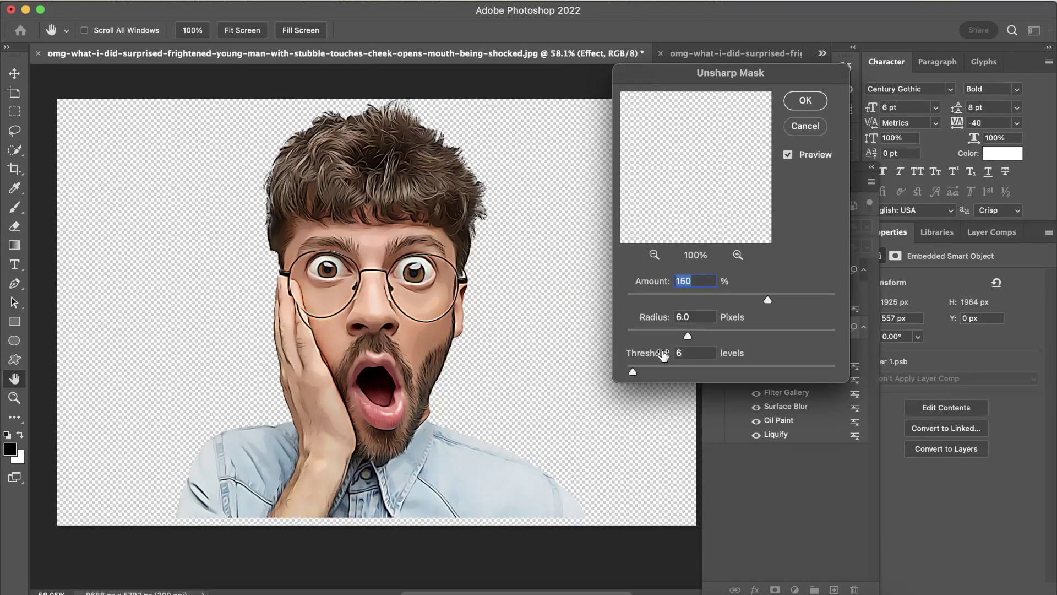
pyautogui.click(803, 103)
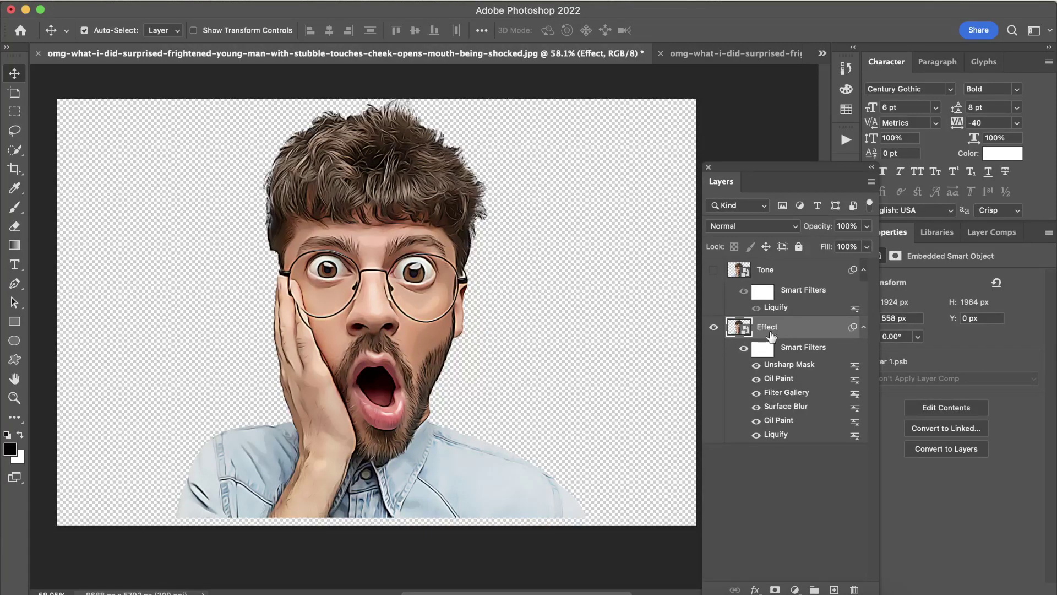
# Step: Select and unhide the Tone layer, then apply a Gaussian Blur of radius 5
pyautogui.click(782, 273)
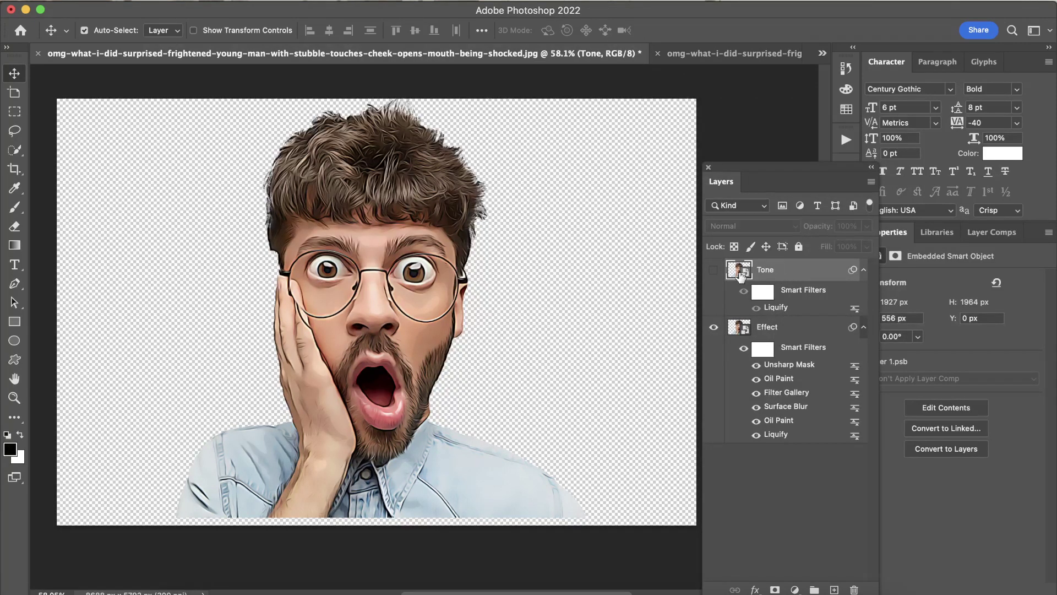
pyautogui.click(714, 272)
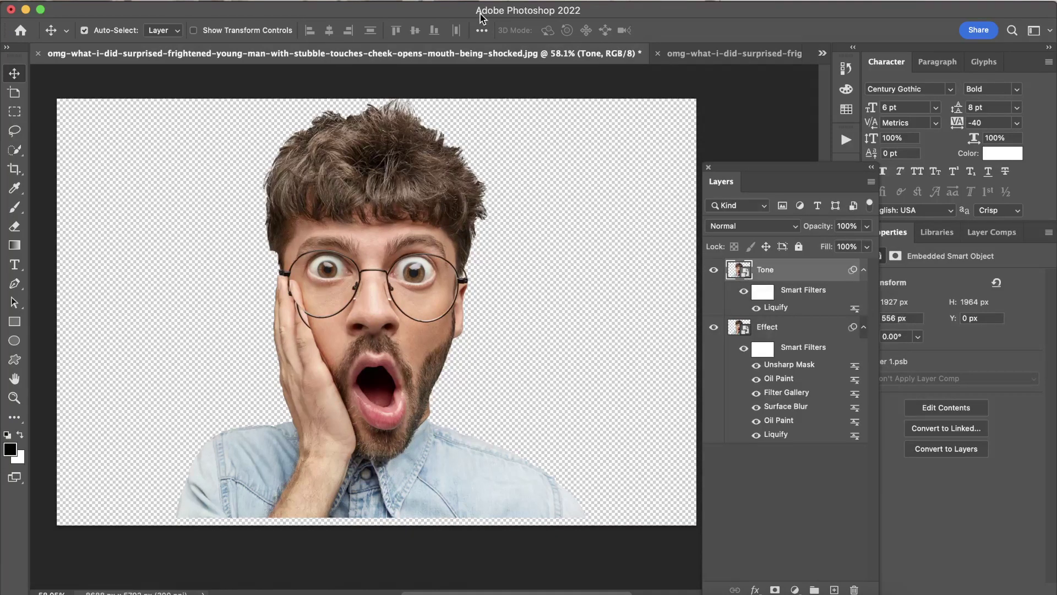
pyautogui.click(336, 1)
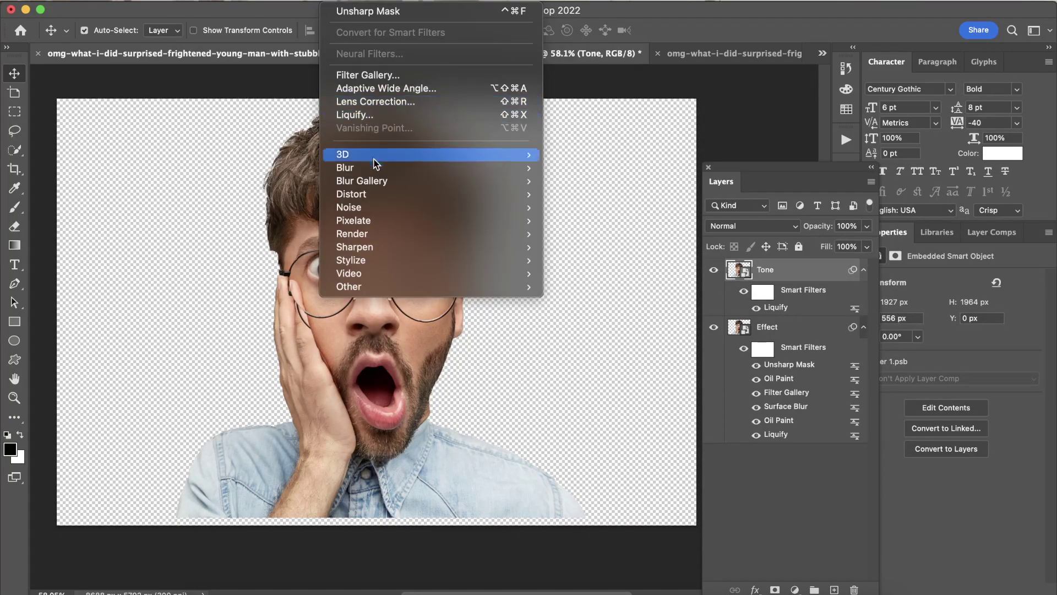
pyautogui.moveTo(429, 167)
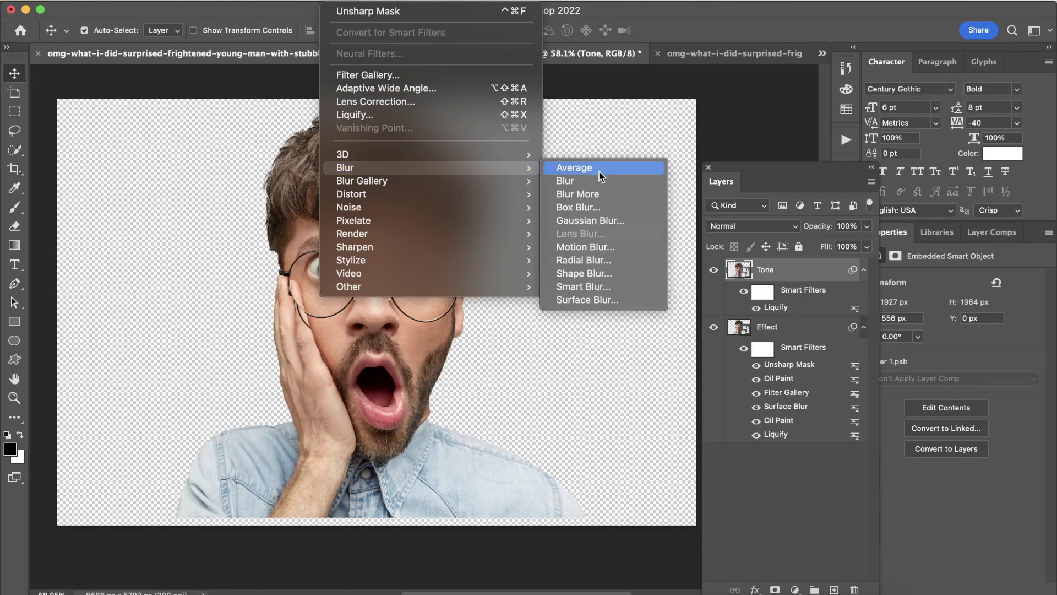
pyautogui.click(593, 221)
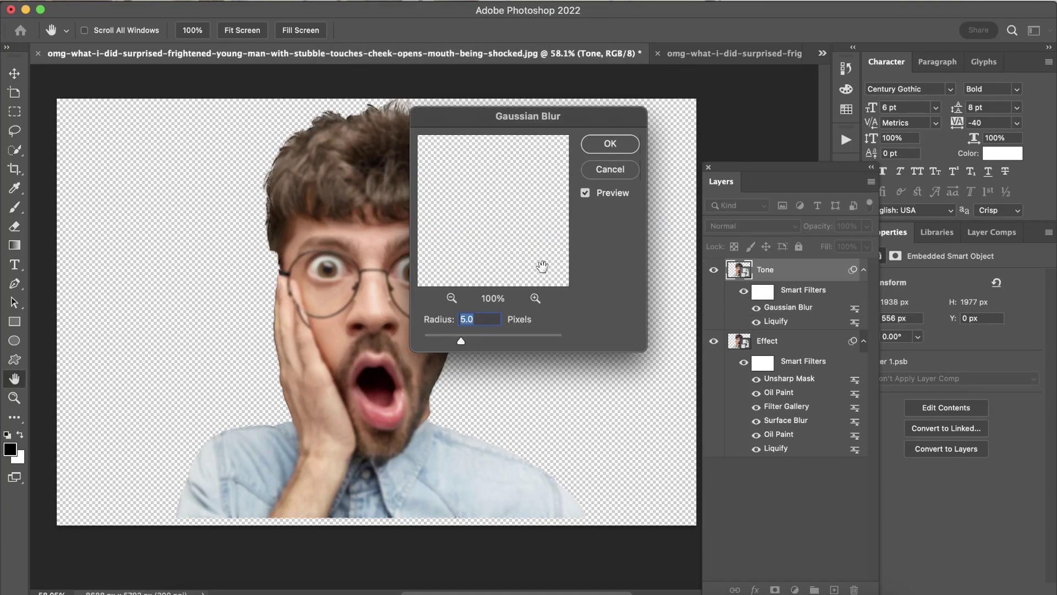
pyautogui.click(606, 144)
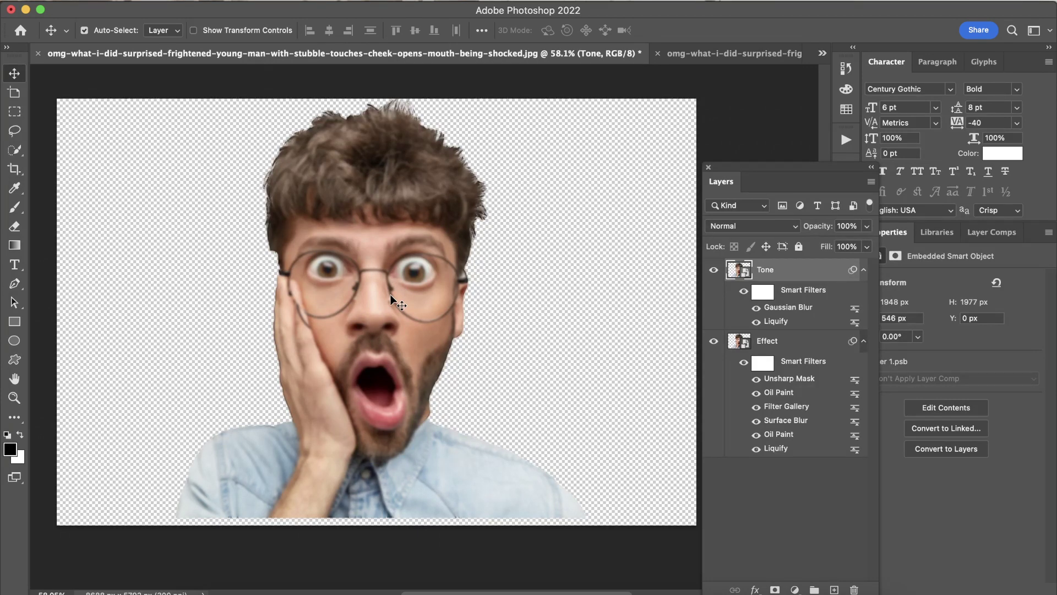
# Step: Add an Invert adjustment layer and clip it to the Tone layer
pyautogui.click(795, 589)
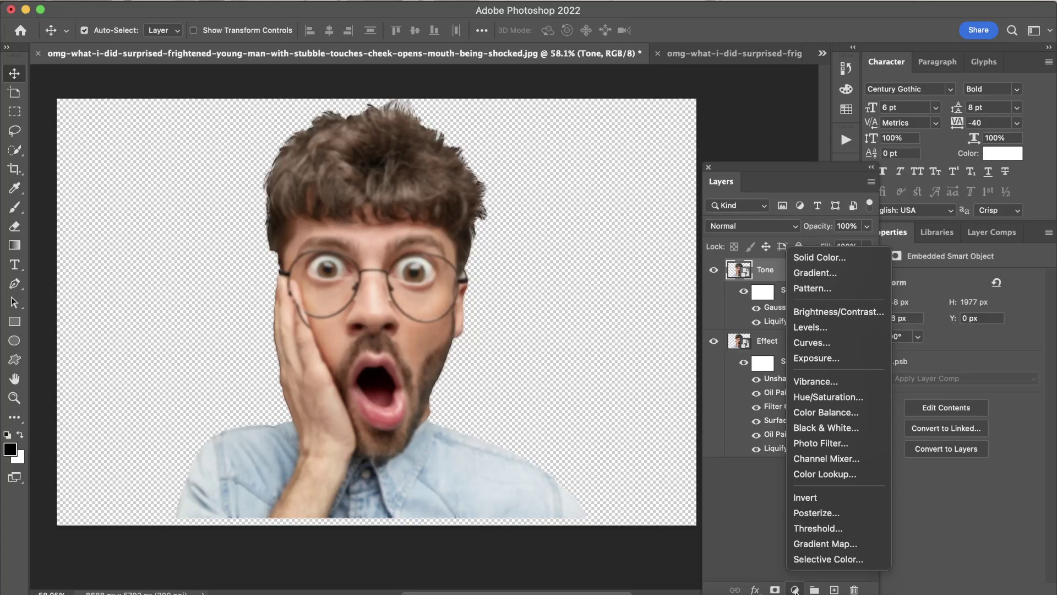
pyautogui.click(805, 498)
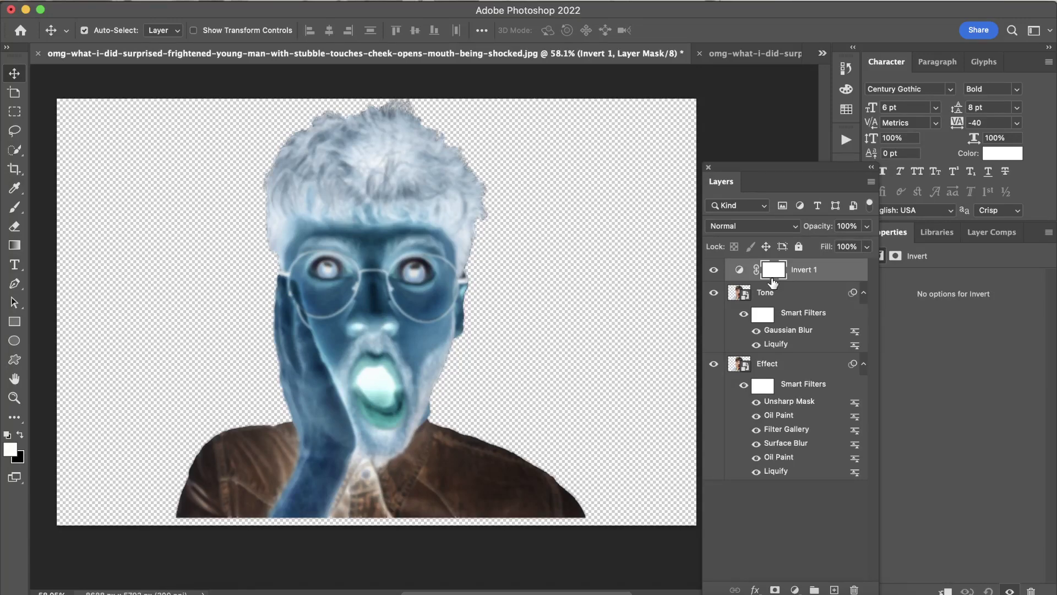
pyautogui.moveTo(773, 282); pyautogui.dragTo(759, 280)
pyautogui.keyDown('alt'); pyautogui.click(758, 280); pyautogui.keyUp('alt')
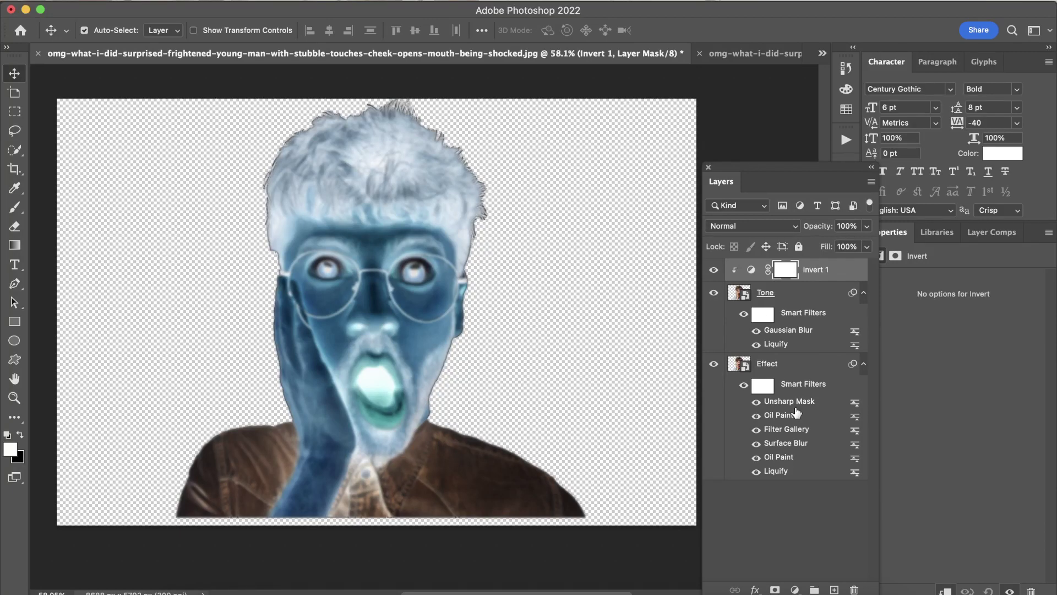
pyautogui.click(795, 589)
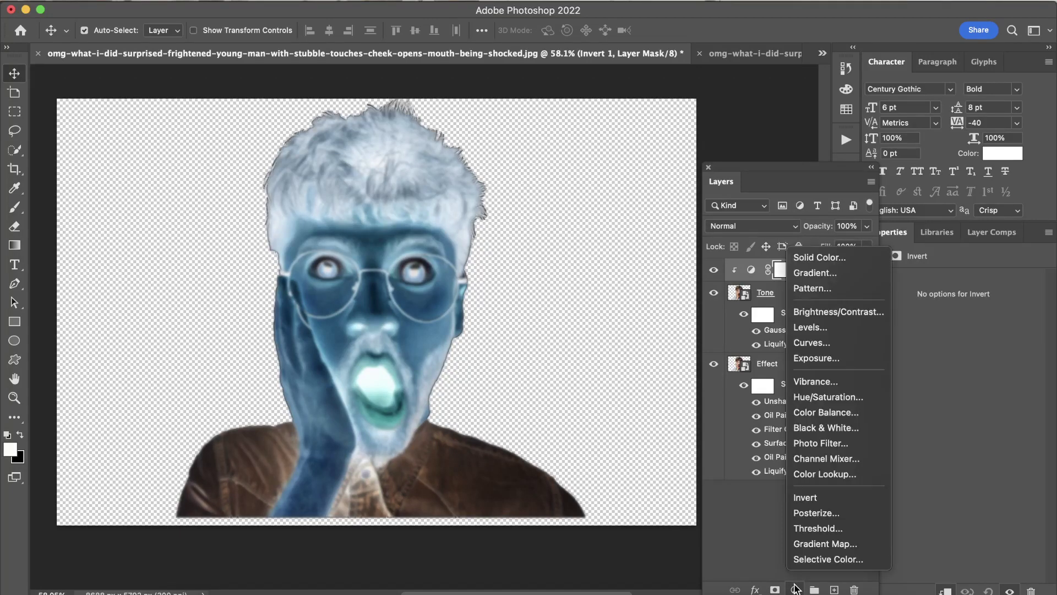
# Step: Add a clipped Black & White adjustment, then select it together with Invert 1 and Tone
pyautogui.click(819, 427)
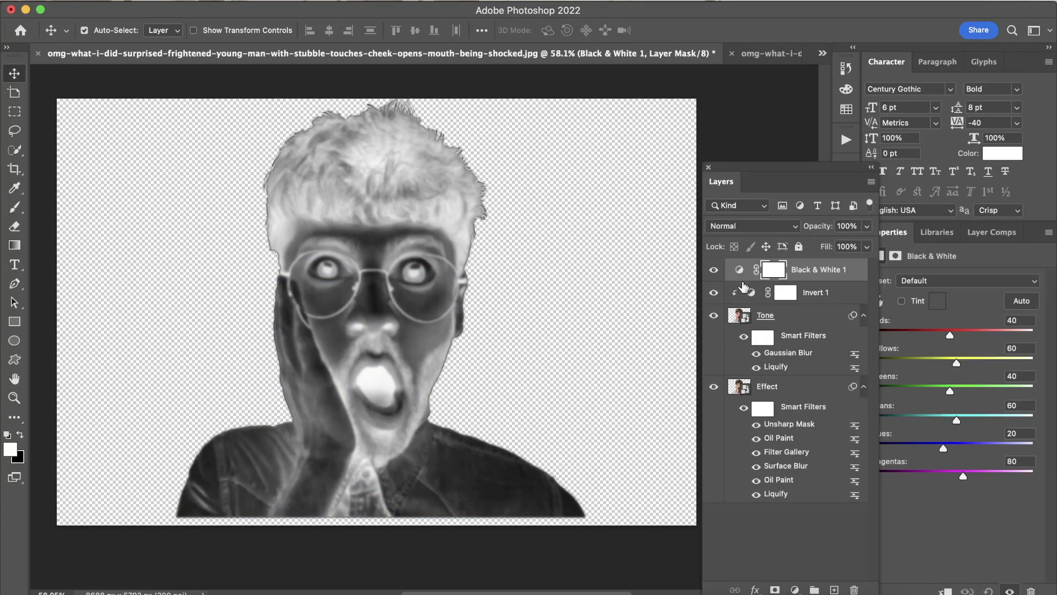
pyautogui.keyDown('alt'); pyautogui.click(734, 293); pyautogui.keyUp('alt')
pyautogui.keyDown('alt'); pyautogui.click(748, 278); pyautogui.keyUp('alt')
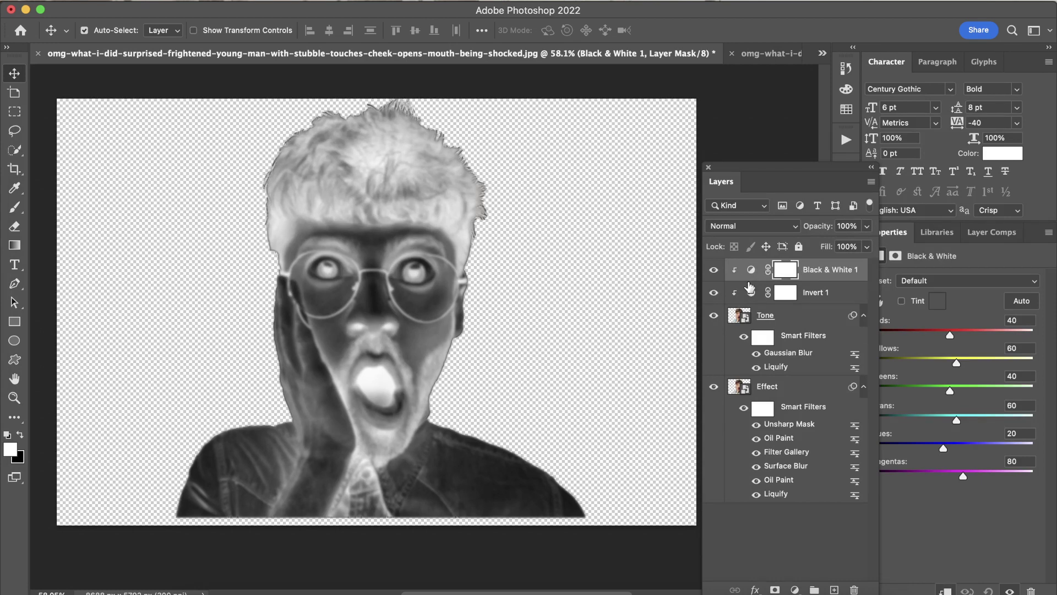
pyautogui.click(800, 323)
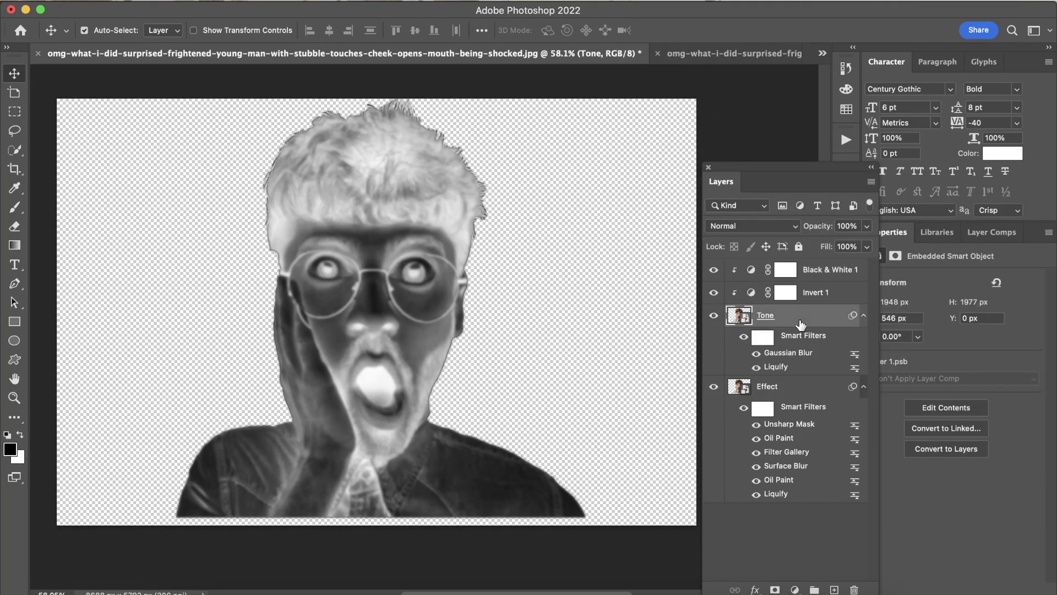
pyautogui.keyDown('shift'); pyautogui.click(807, 274); pyautogui.keyUp('shift')
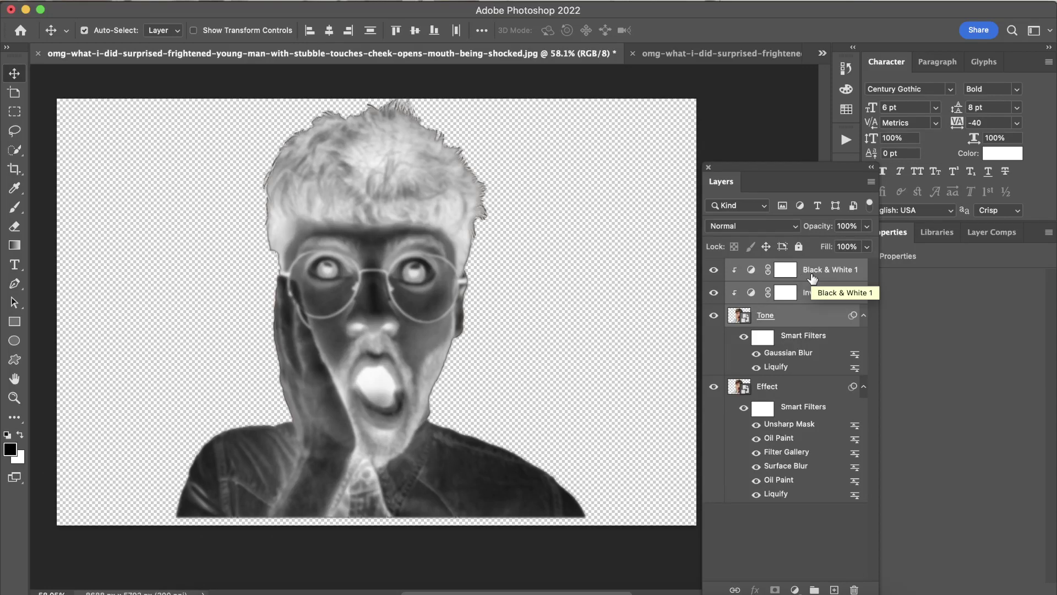
# Step: Group Tone and its adjustments as Group 1, blended in Overlay at 34% opacity
pyautogui.press('ctrl')
pyautogui.hotkey('ctrl', 'g')
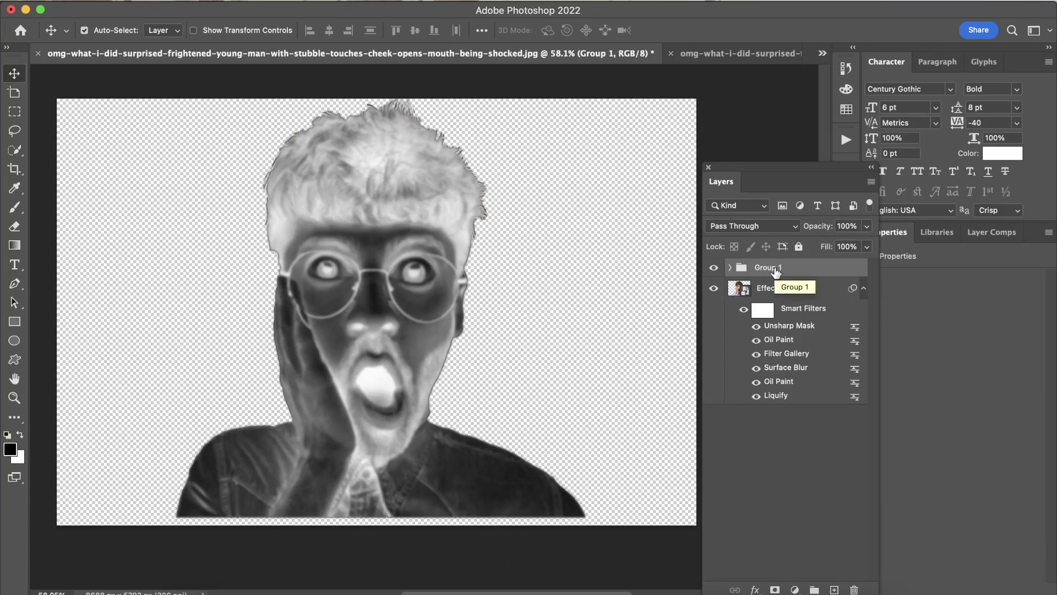
pyautogui.click(773, 227)
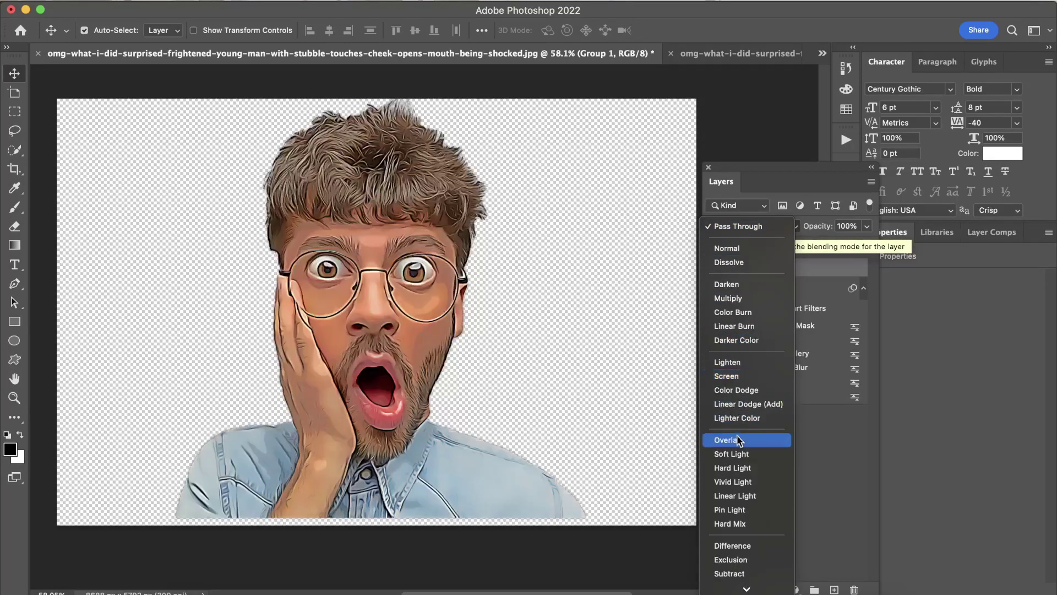
pyautogui.click(739, 440)
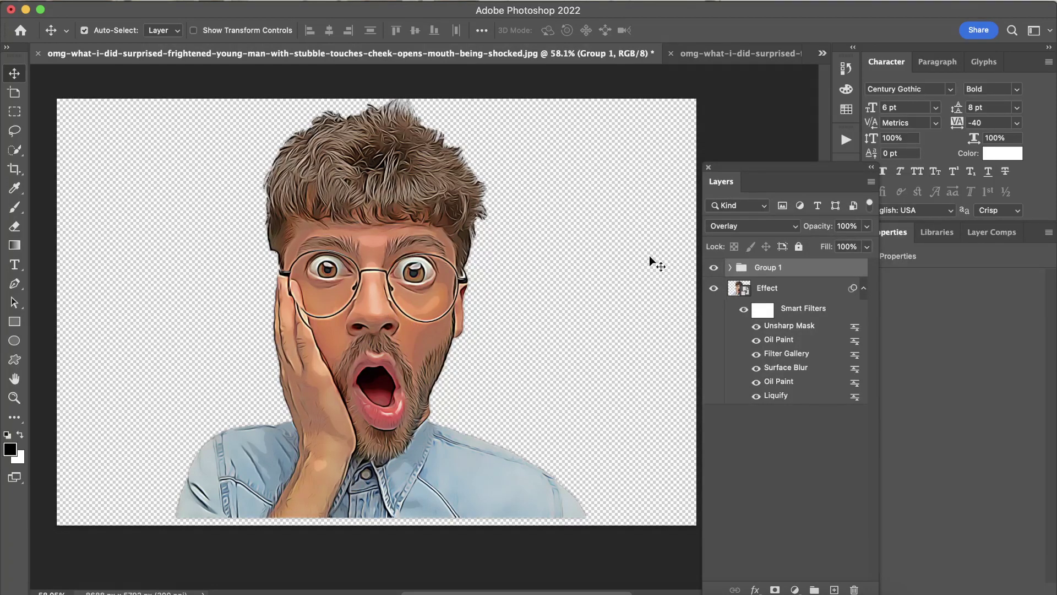
pyautogui.click(867, 225)
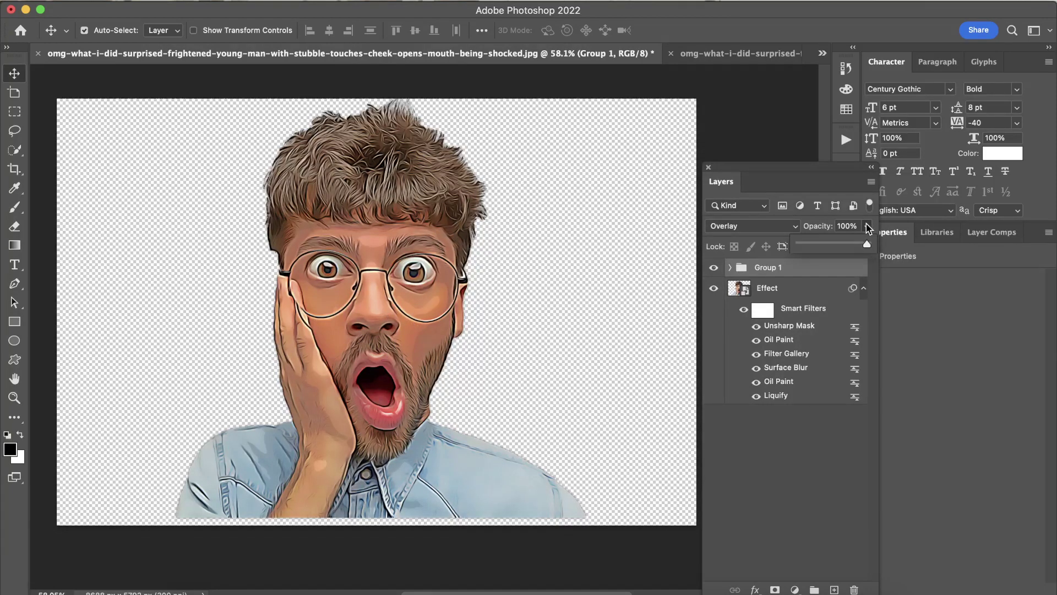
pyautogui.click(835, 244)
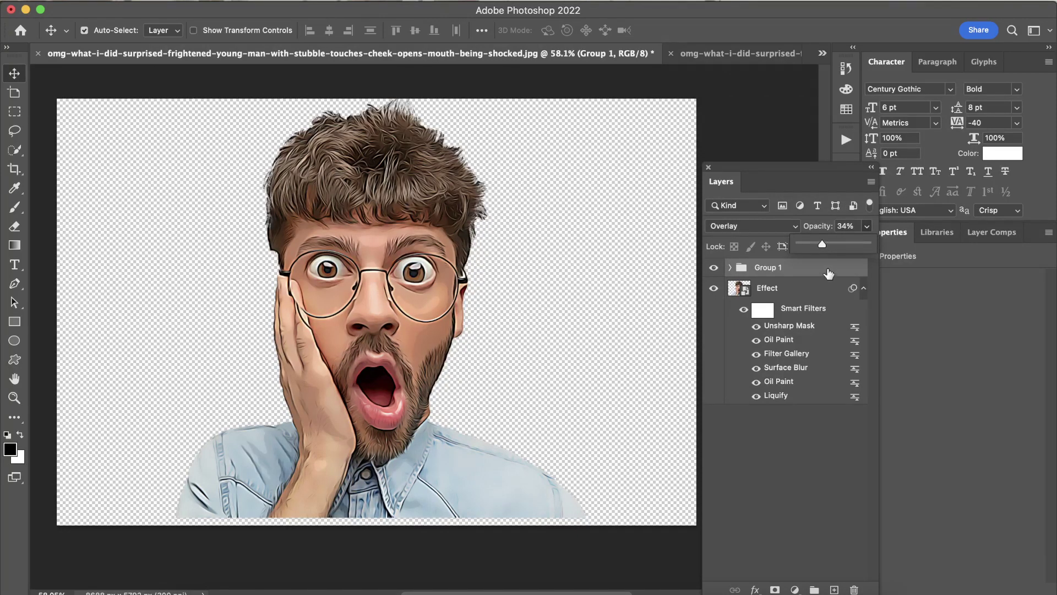
pyautogui.click(829, 273)
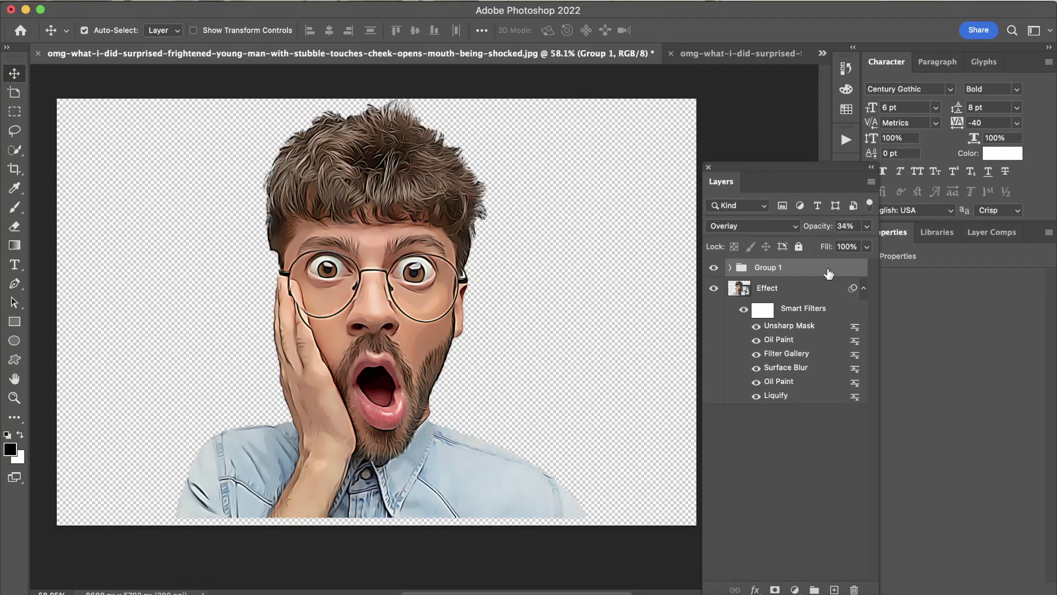
# Step: Group the Effect layer together with Group 1 into Group 2
pyautogui.click(798, 292)
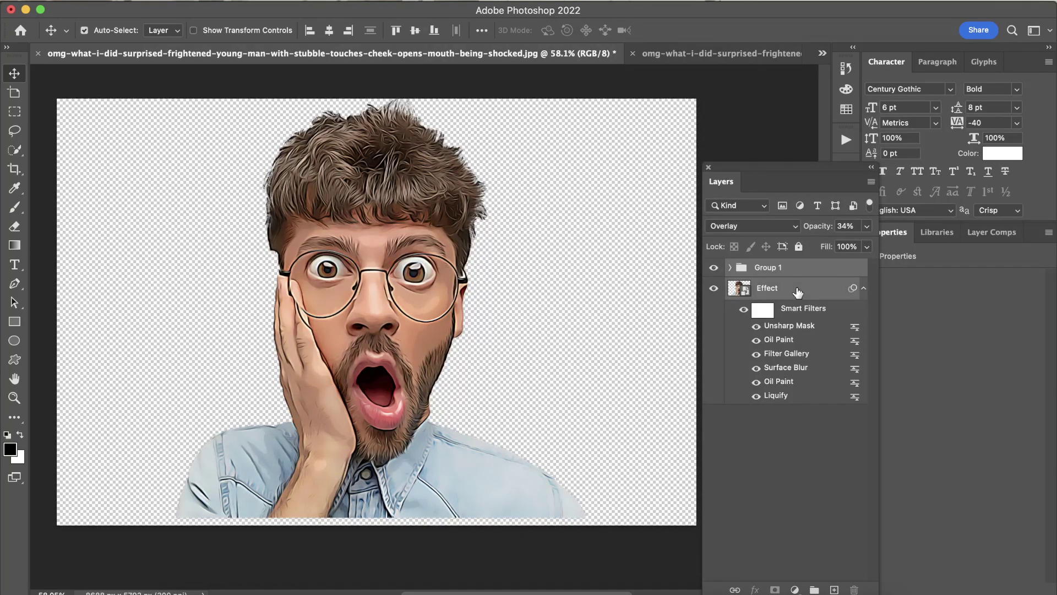
pyautogui.press('ctrl')
pyautogui.hotkey('ctrl', 'g')
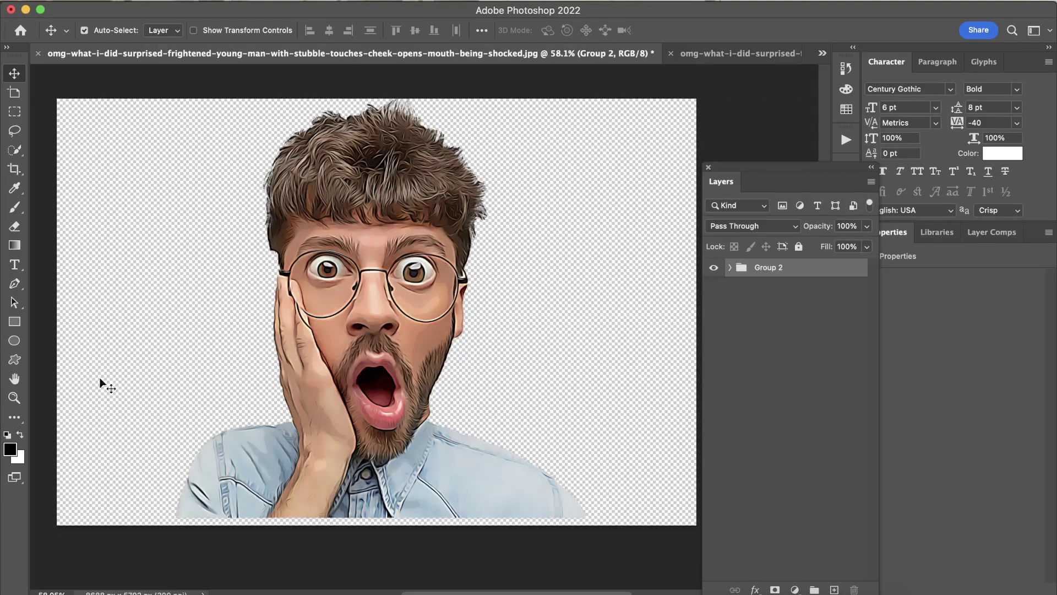
# Step: Draw a white 1185 × 1185 px circle, Ellipse 1, over the man's face
pyautogui.click(14, 341)
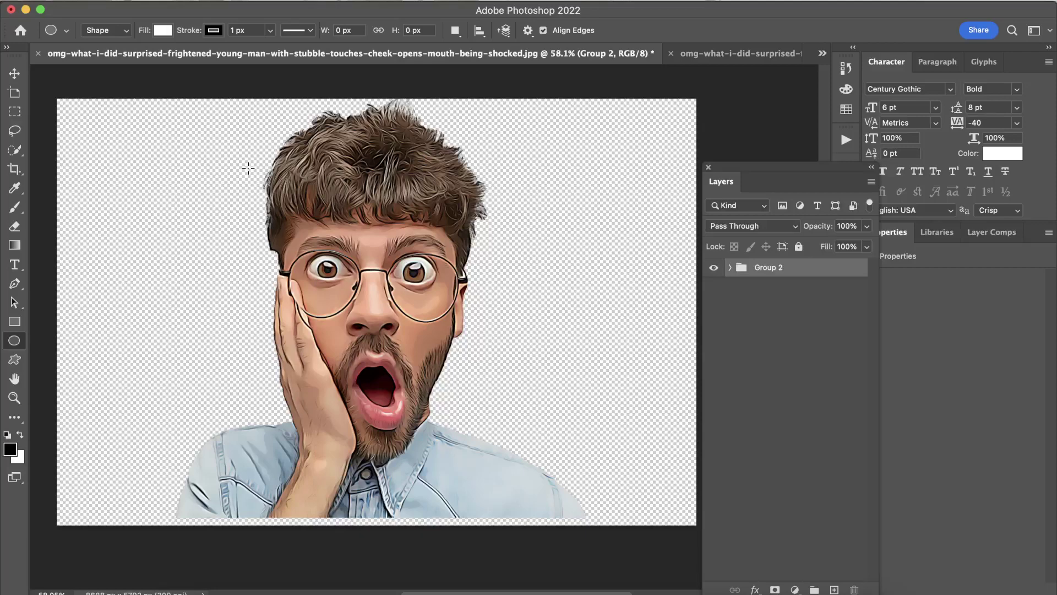
pyautogui.moveTo(248, 167); pyautogui.dragTo(509, 441)
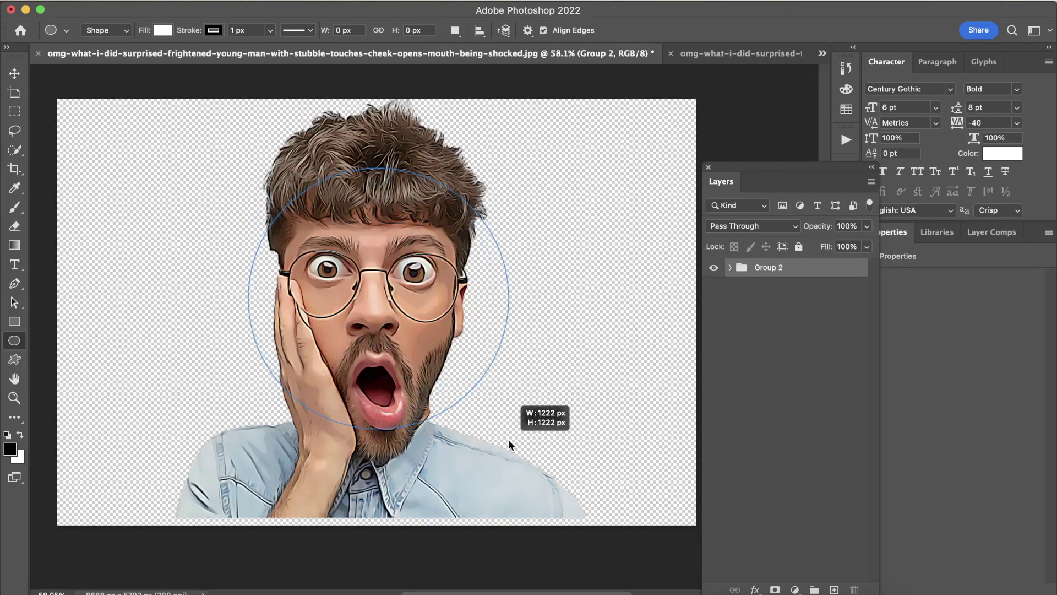
pyautogui.moveTo(507, 438); pyautogui.dragTo(500, 432)
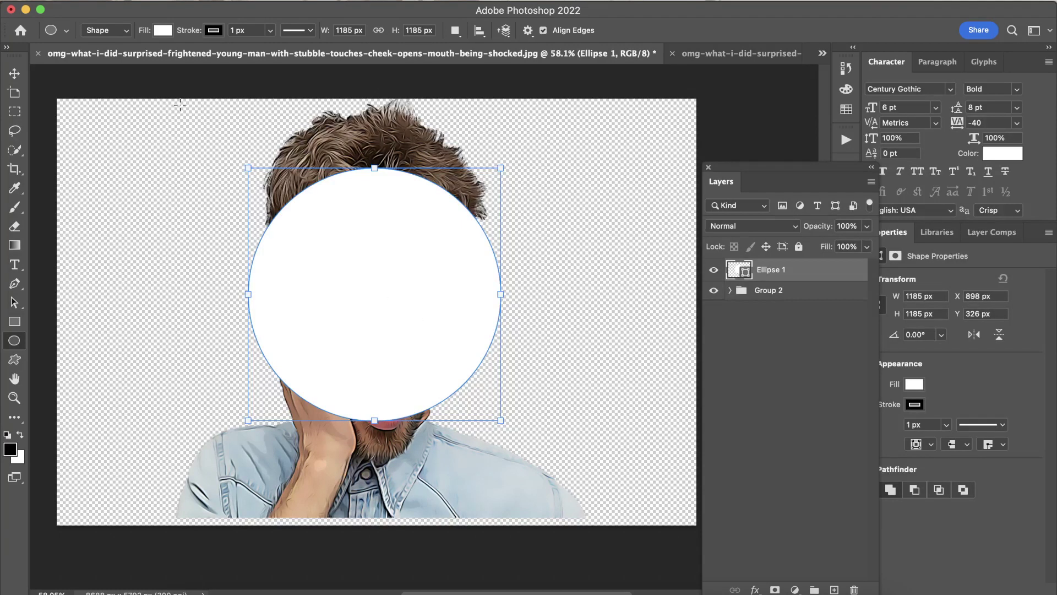
pyautogui.click(15, 74)
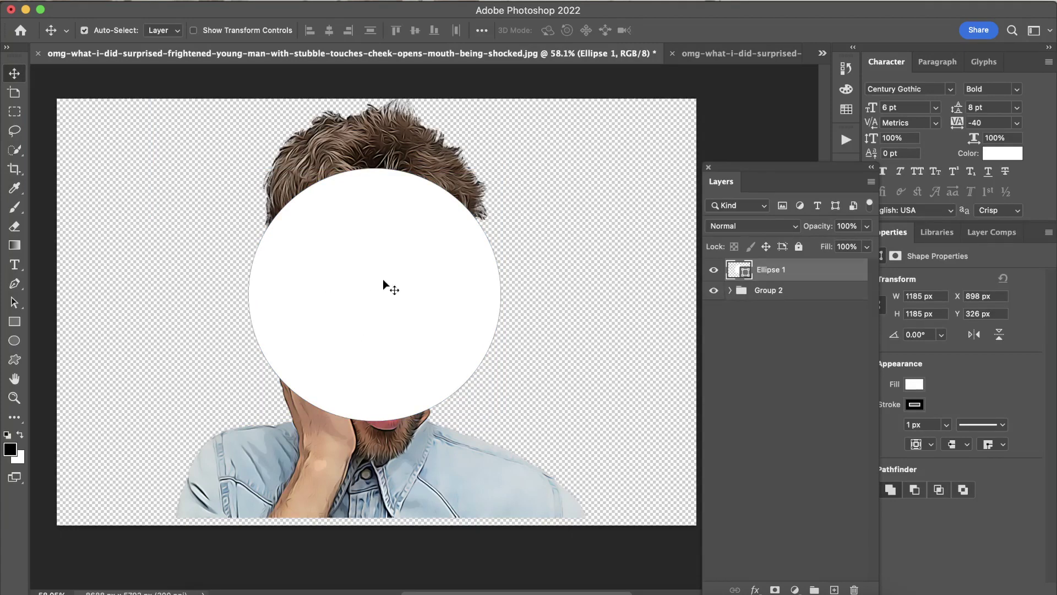
pyautogui.click(369, 300)
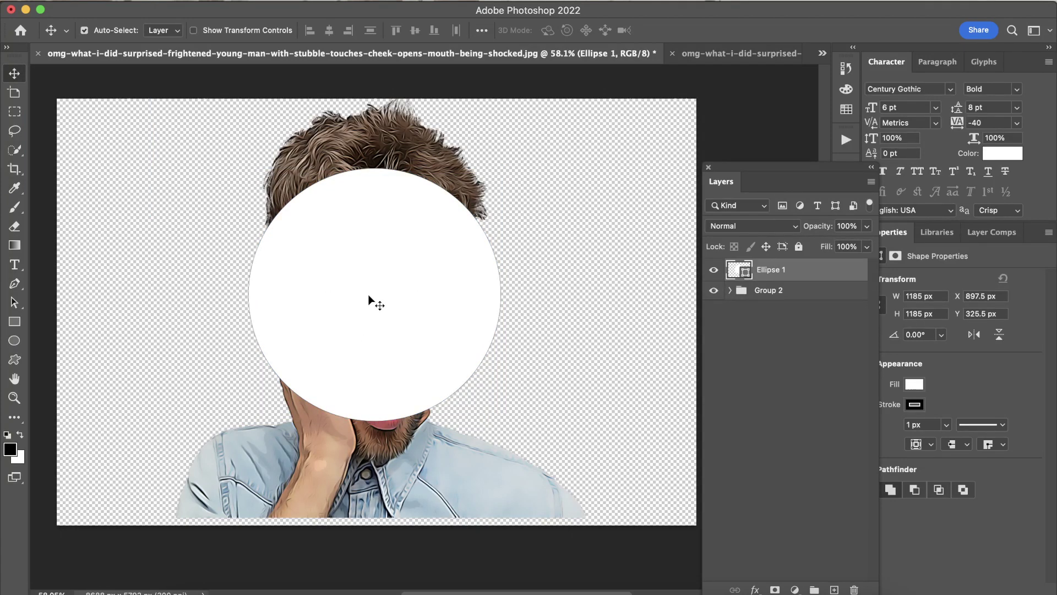
# Step: Change Ellipse 1's fill from white to steel blue #107da6
pyautogui.doubleClick(746, 273)
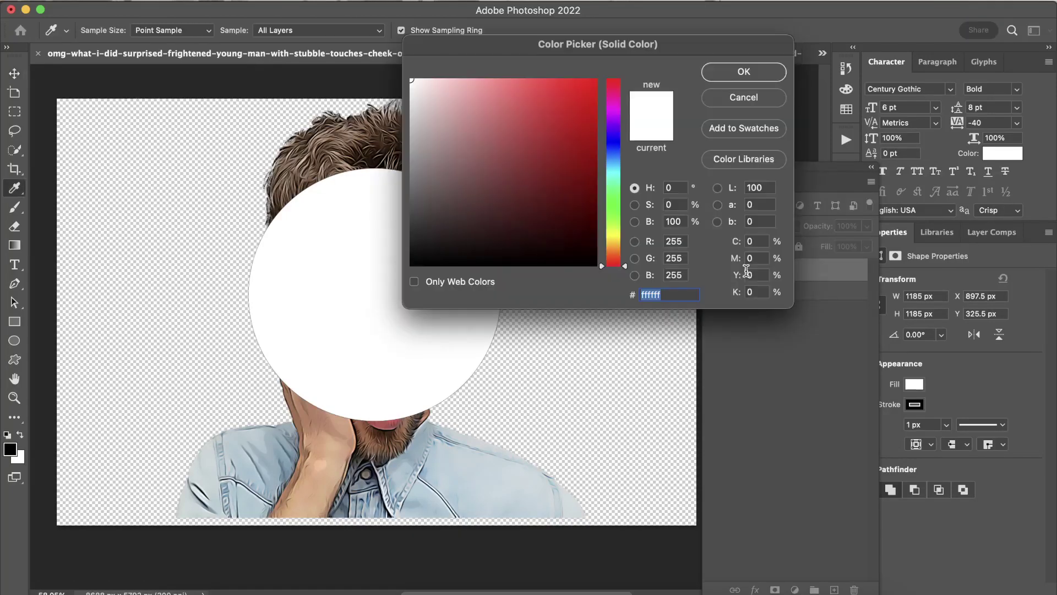
pyautogui.click(613, 150)
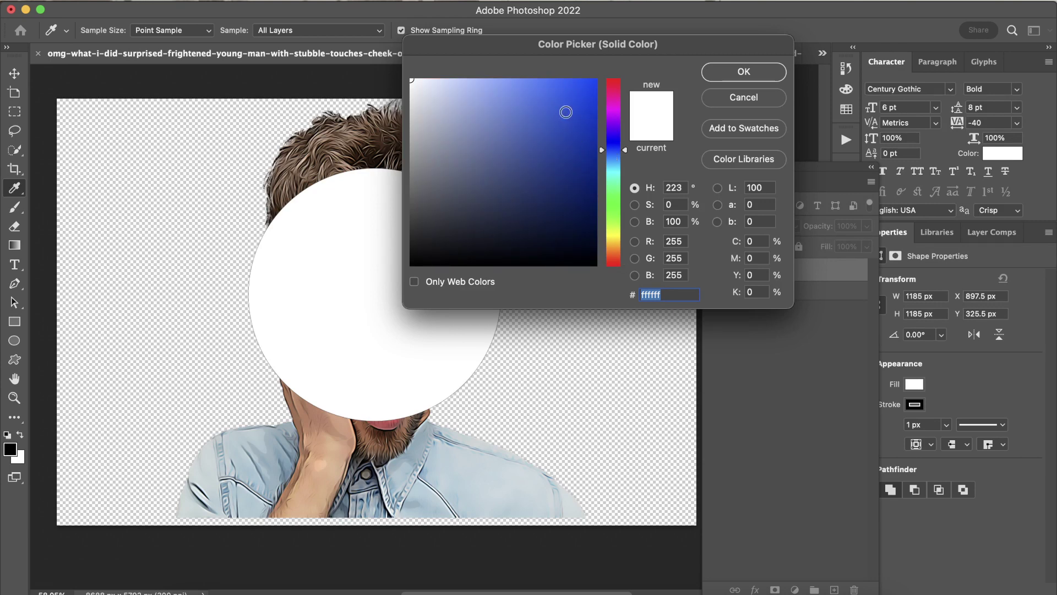
pyautogui.click(564, 91)
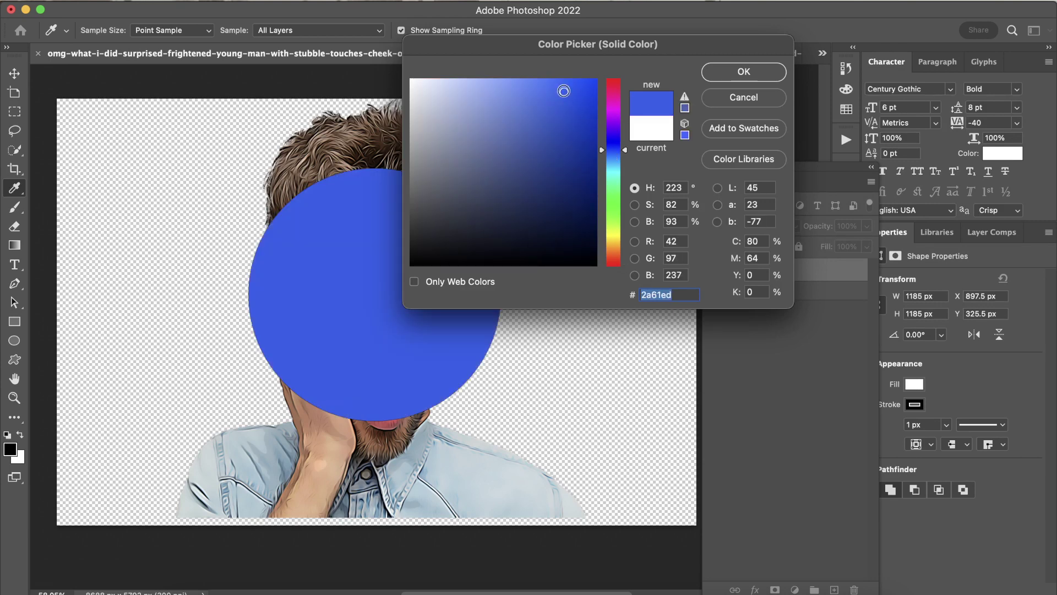
pyautogui.click(453, 480)
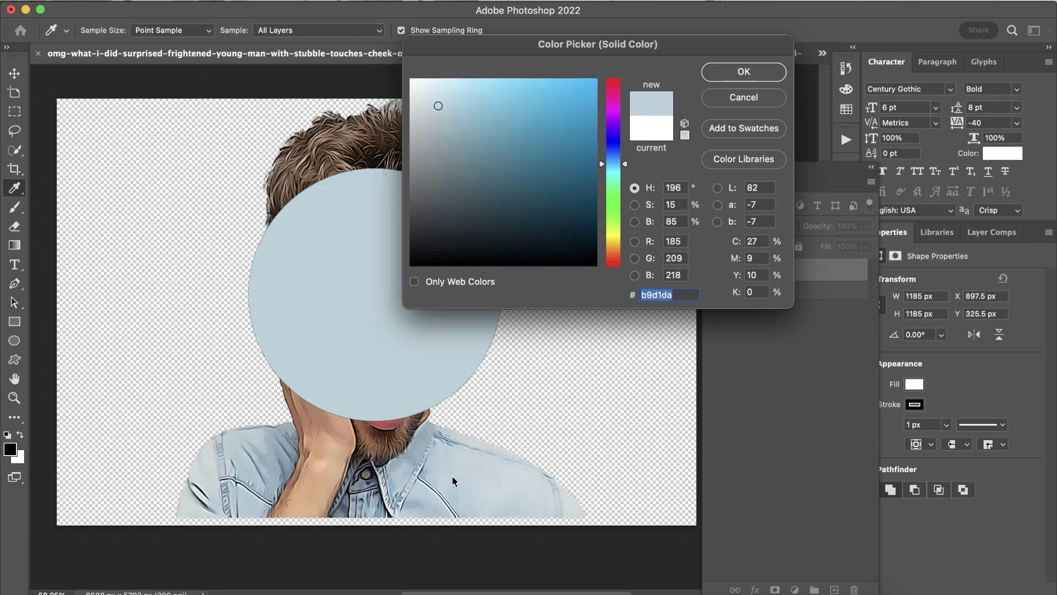
pyautogui.click(575, 131)
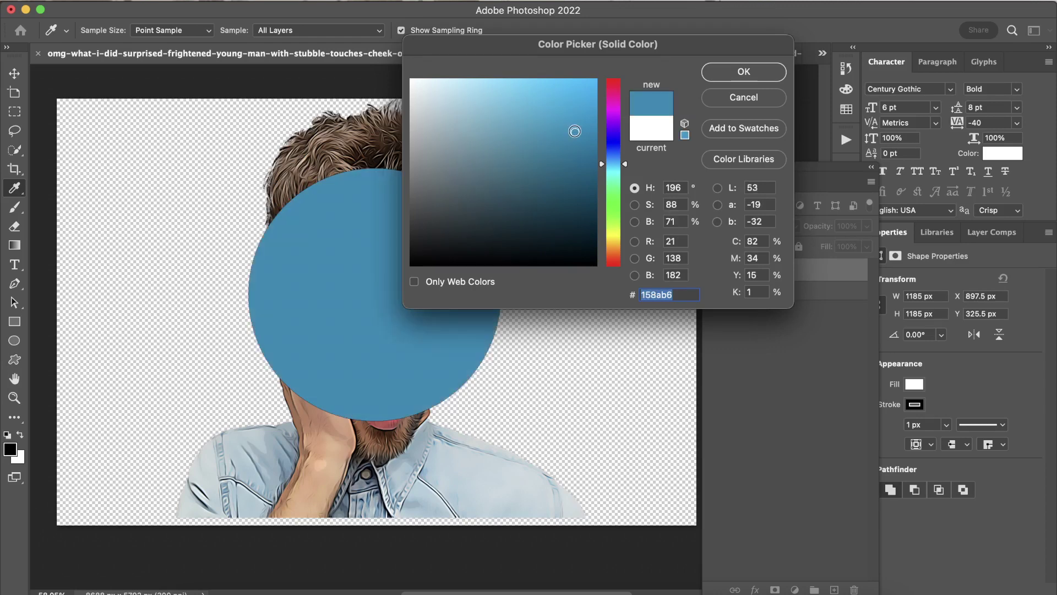
pyautogui.moveTo(575, 131); pyautogui.dragTo(580, 143)
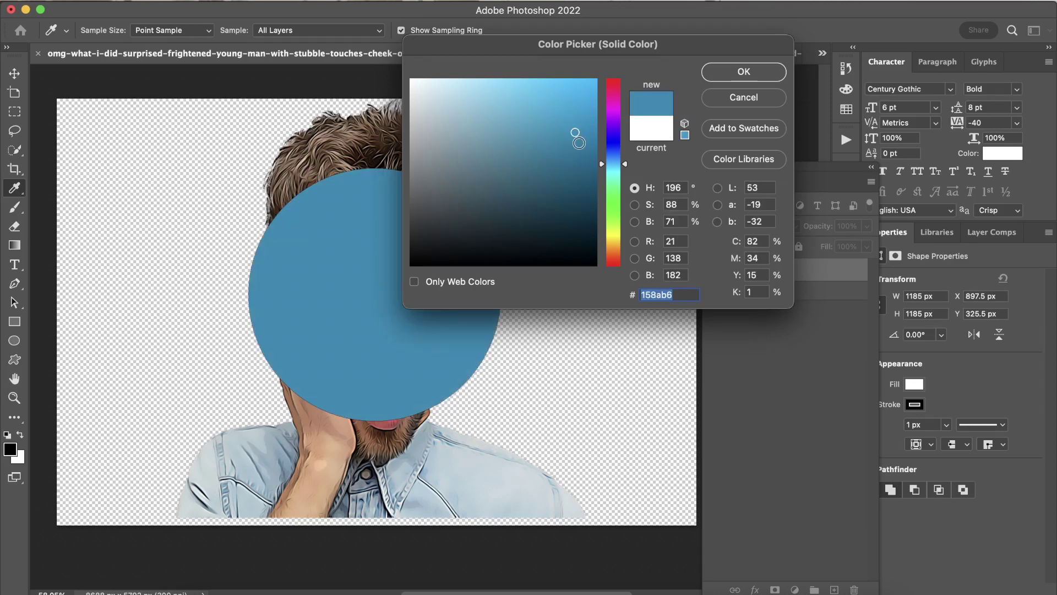
pyautogui.click(720, 75)
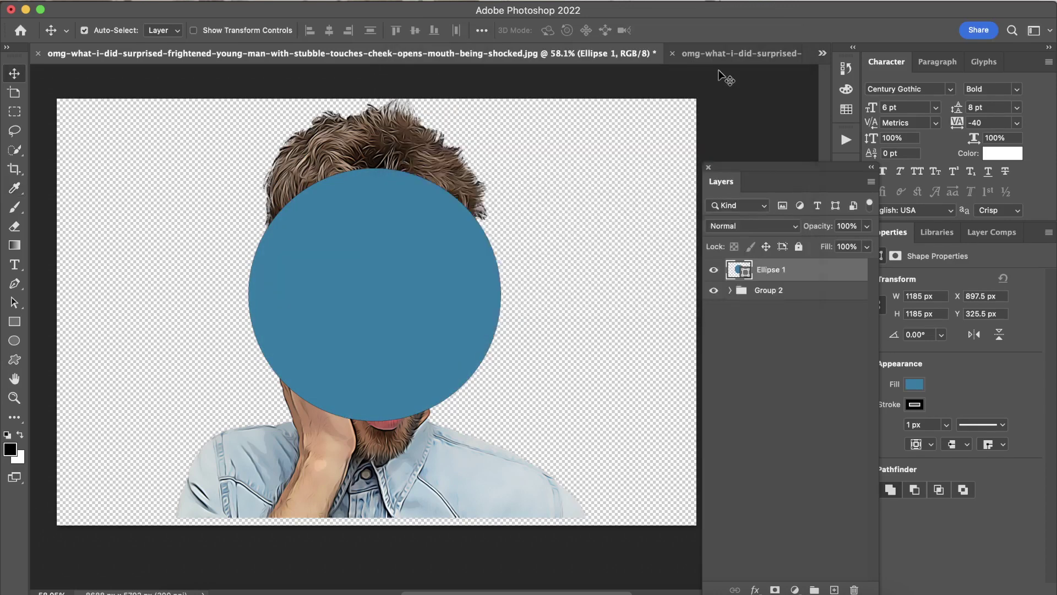
# Step: Add a 100 px outside Stroke in pale cyan #d8f7fb to Ellipse 1
pyautogui.doubleClick(819, 271)
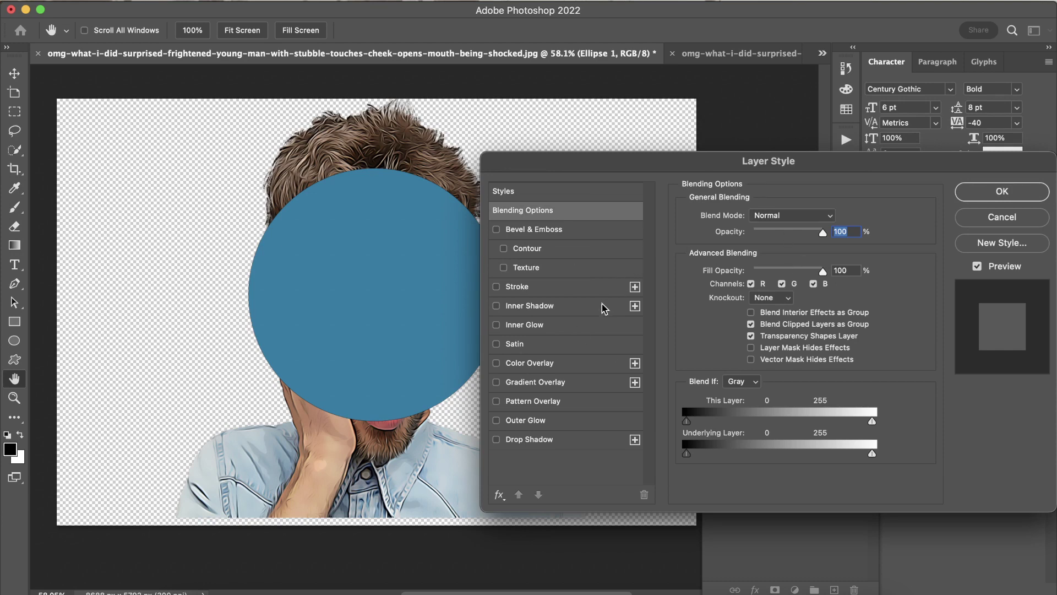
pyautogui.click(517, 288)
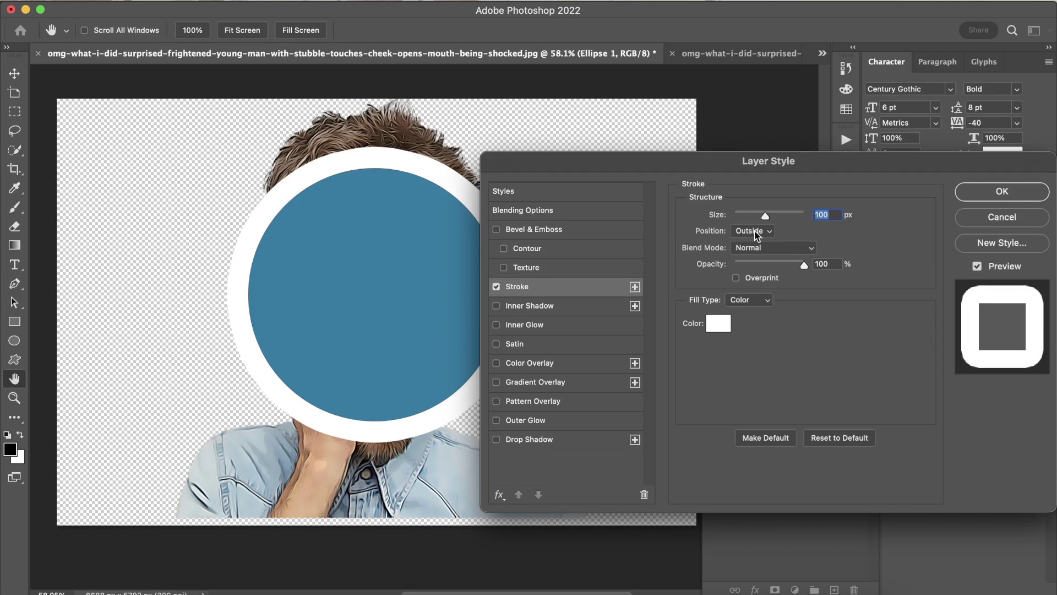
pyautogui.click(767, 231)
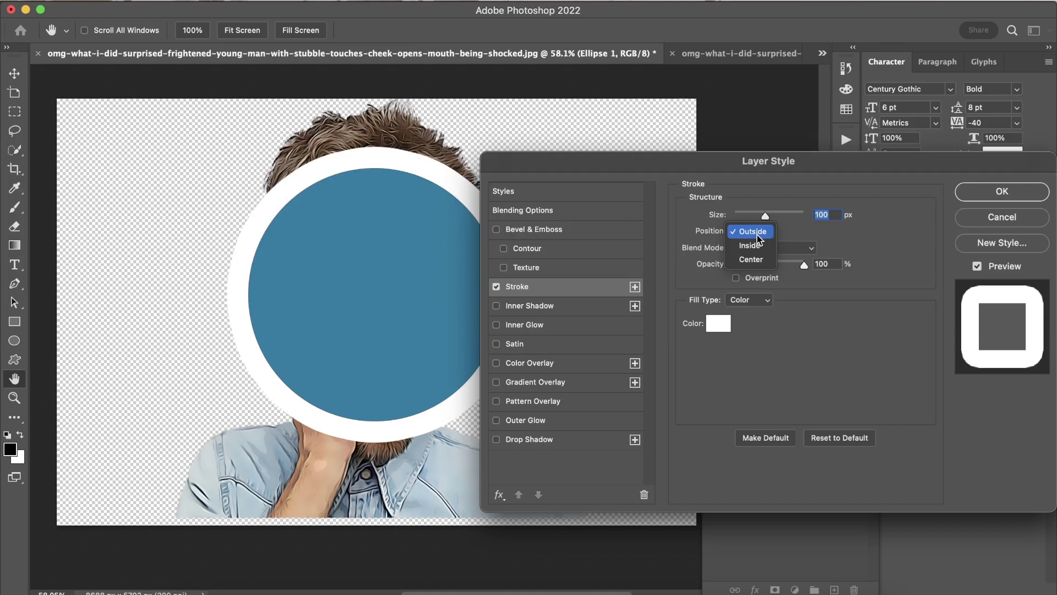
pyautogui.click(757, 233)
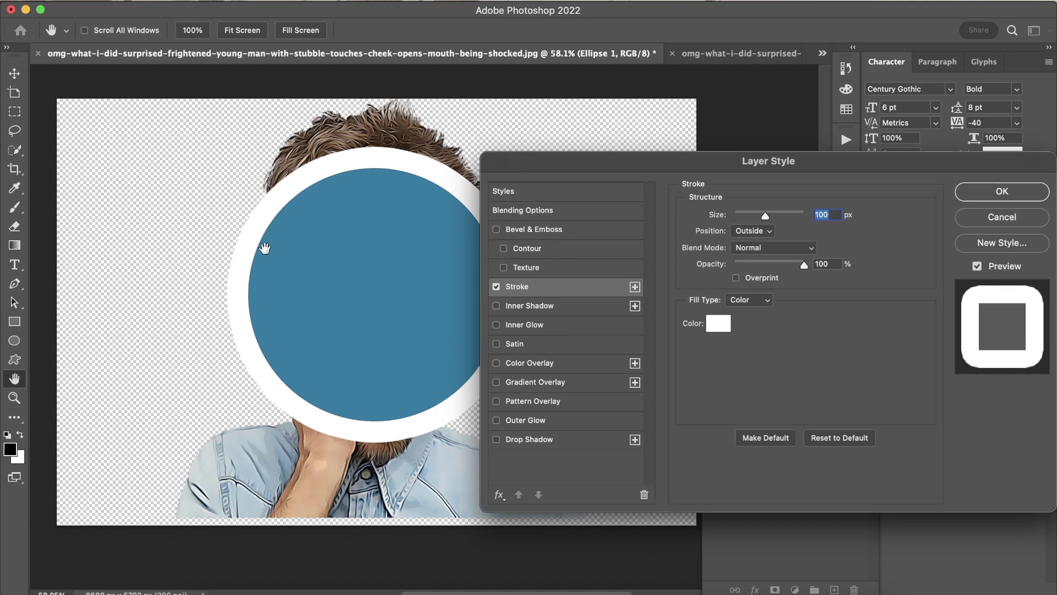
pyautogui.click(719, 324)
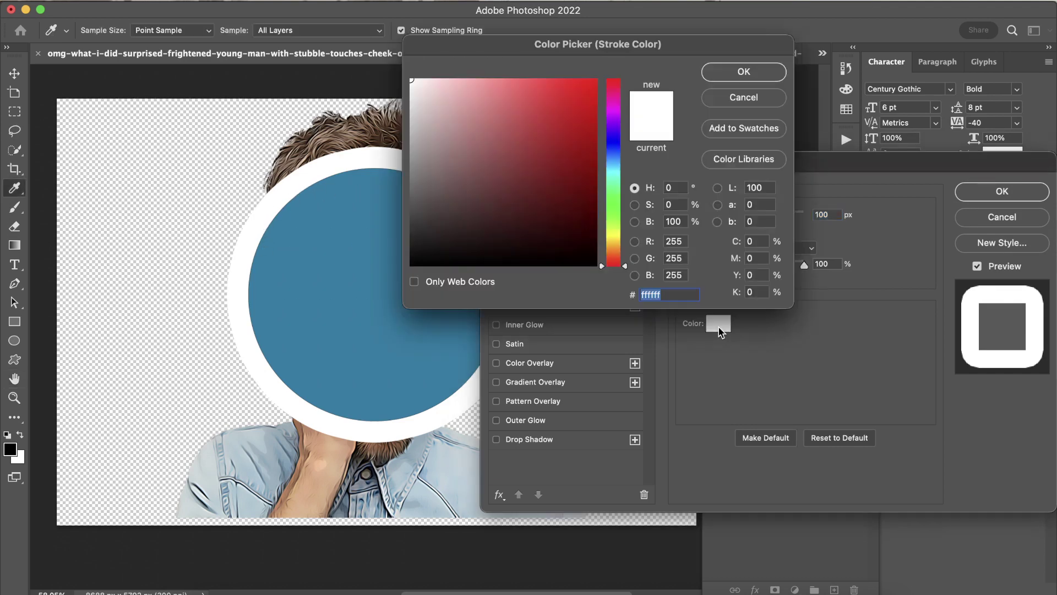
pyautogui.click(613, 169)
pyautogui.click(506, 83)
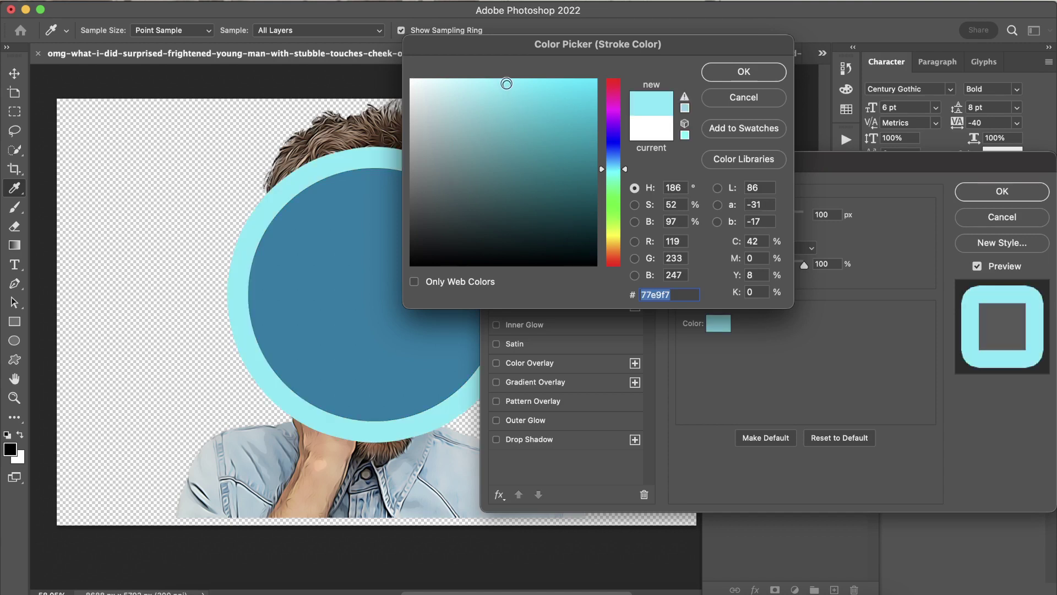
pyautogui.click(462, 81)
pyautogui.click(436, 80)
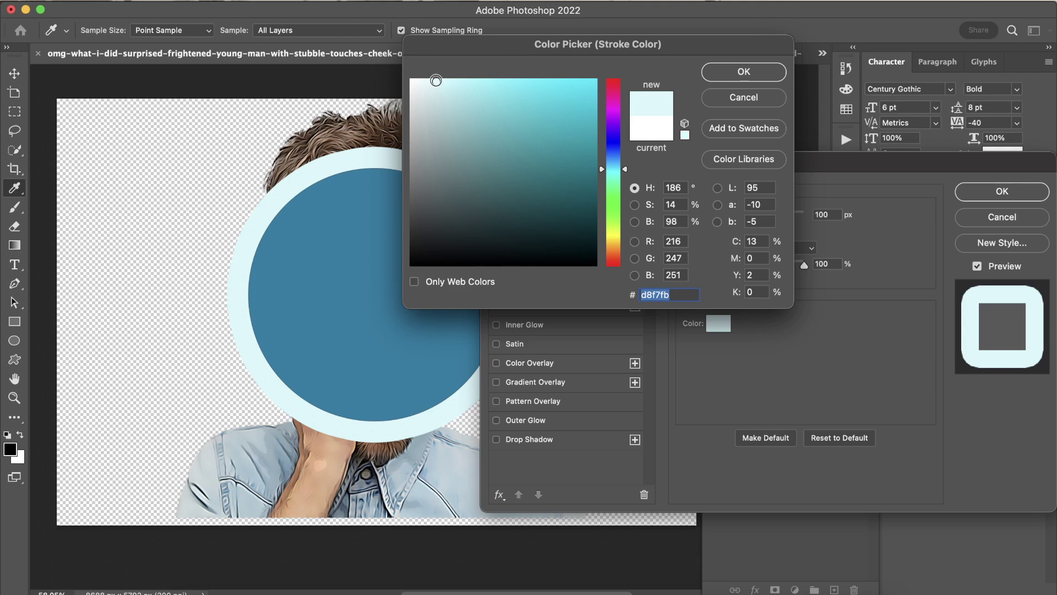
pyautogui.click(744, 72)
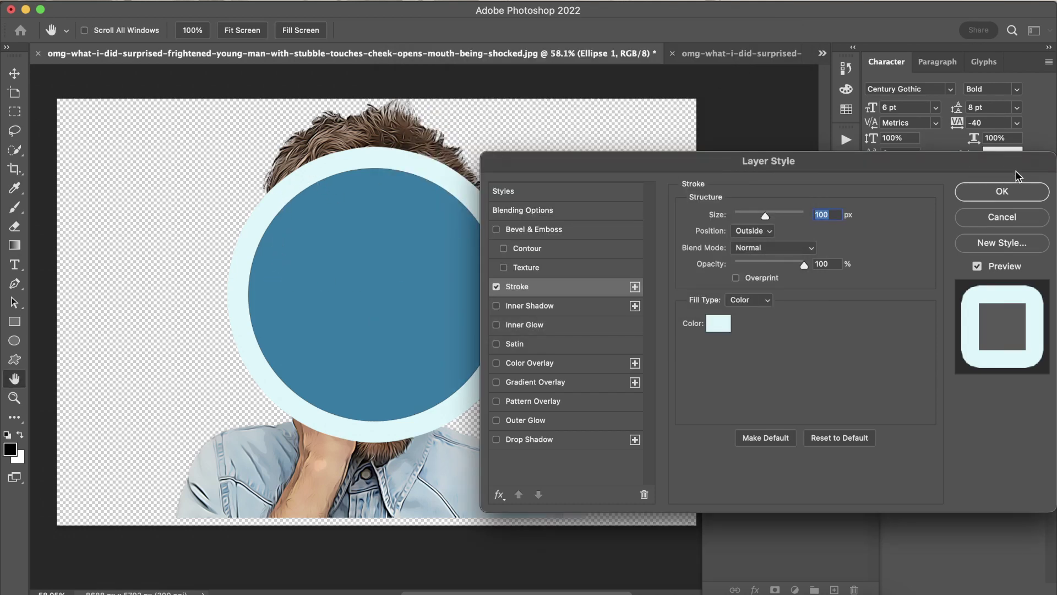
pyautogui.click(1016, 193)
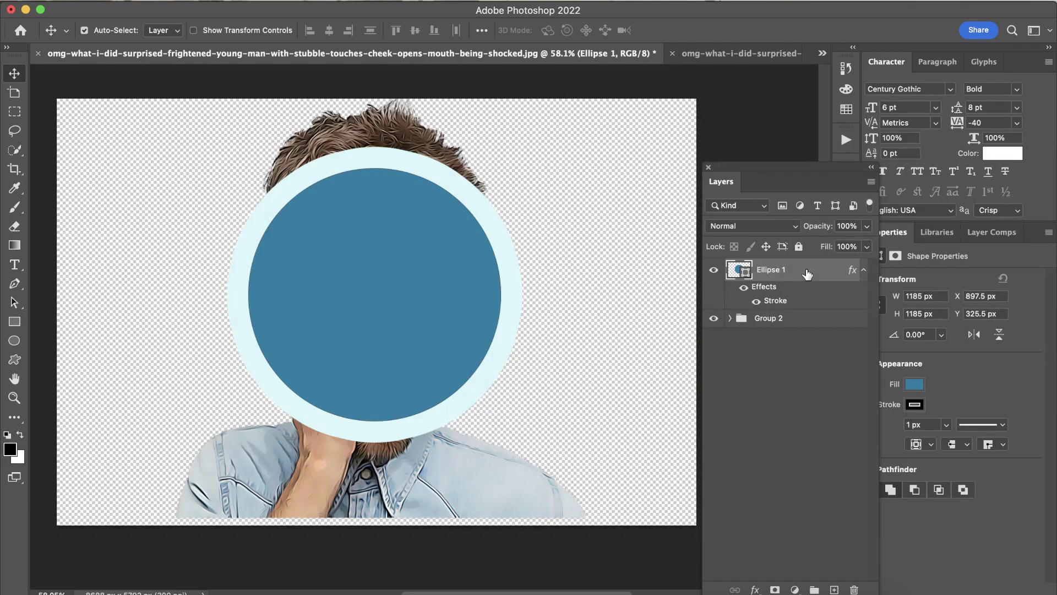
# Step: Move Ellipse 1 below Group 2 and compare against the reference copy
pyautogui.moveTo(807, 274); pyautogui.dragTo(804, 345)
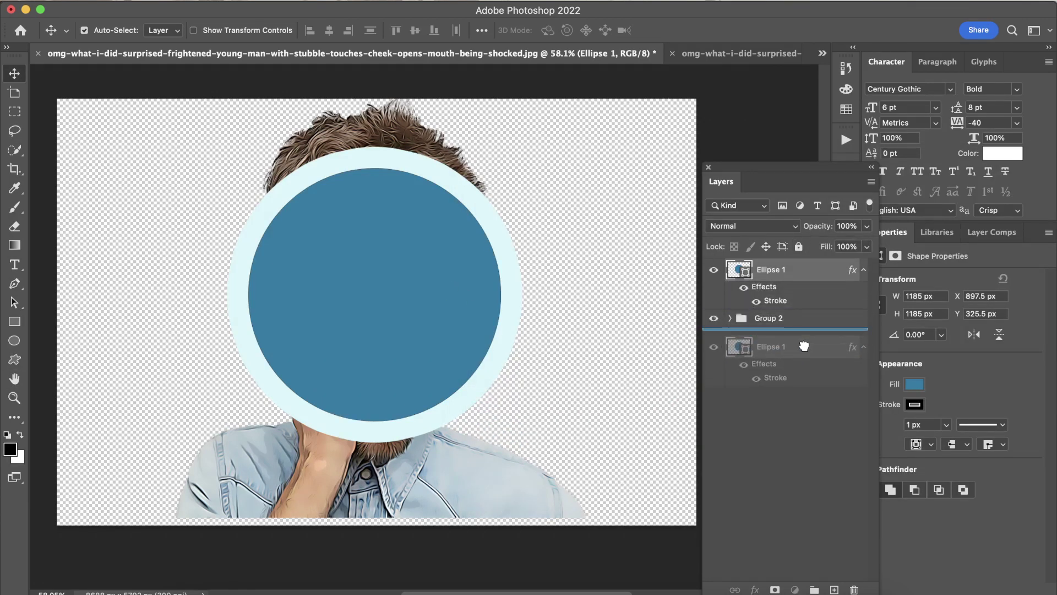
pyautogui.moveTo(803, 346); pyautogui.dragTo(808, 350)
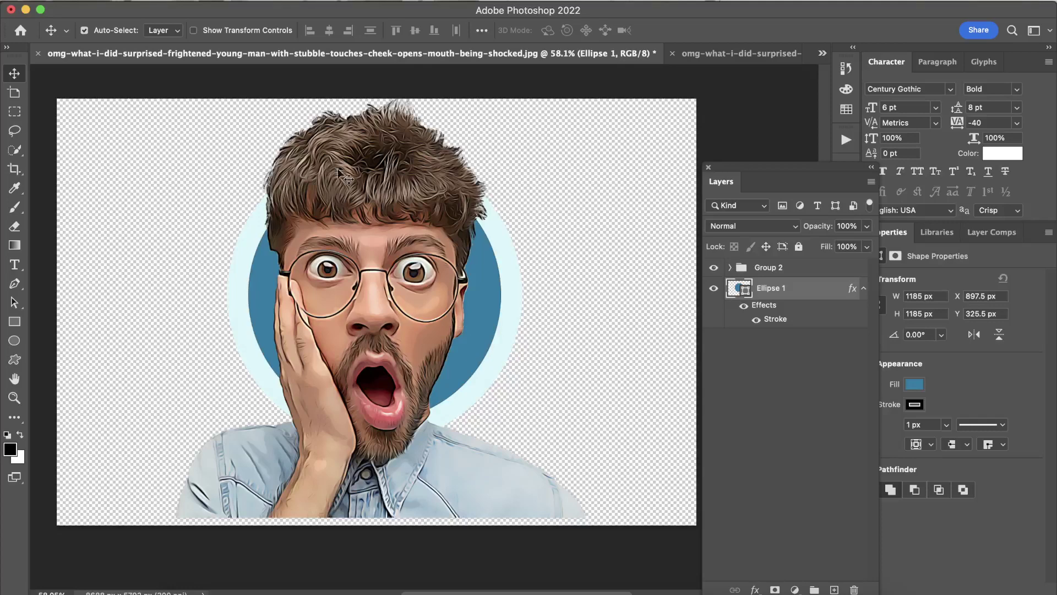
pyautogui.click(689, 55)
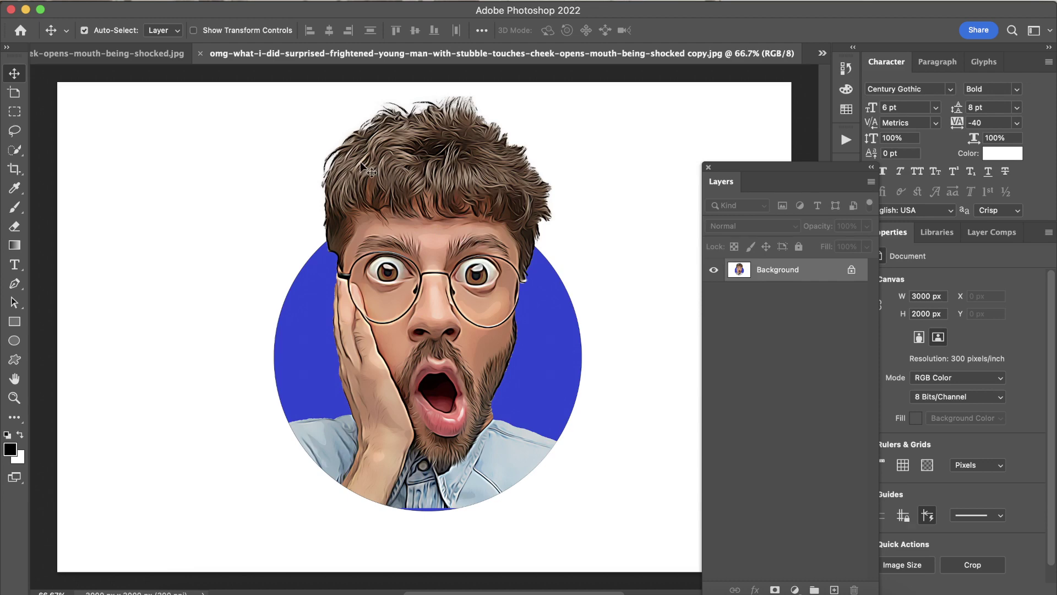
pyautogui.click(154, 55)
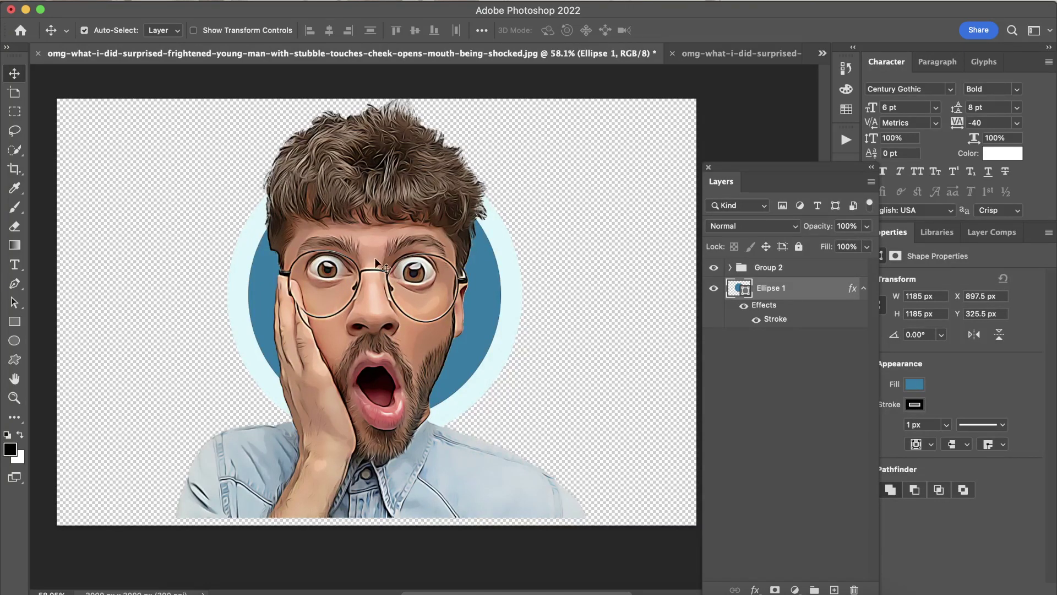
# Step: Scale Group 2 down and reposition the man with Free Transform
pyautogui.click(771, 269)
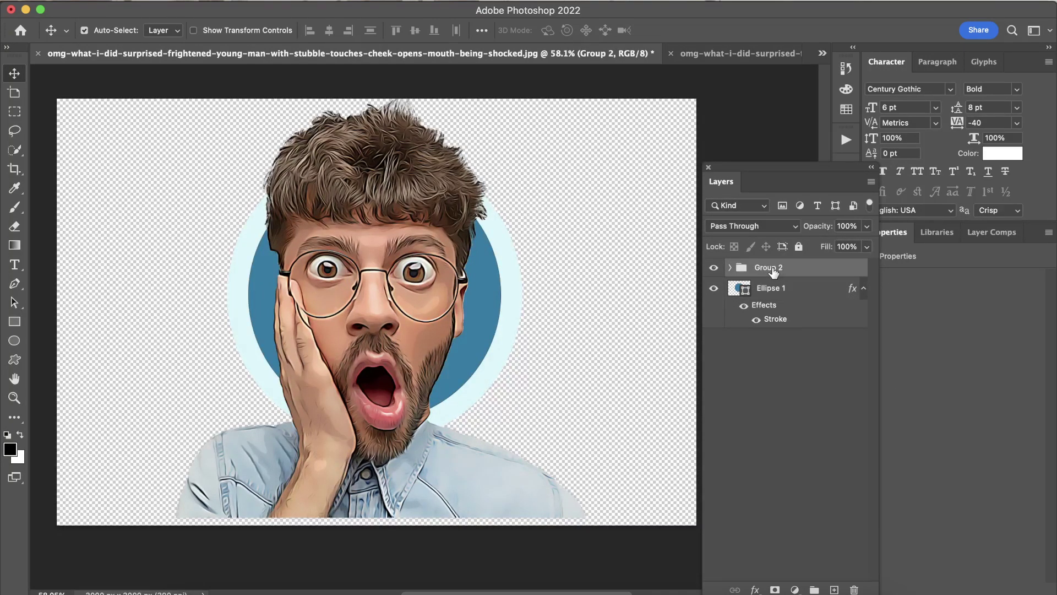
pyautogui.press('ctrl')
pyautogui.hotkey('ctrl', 't')
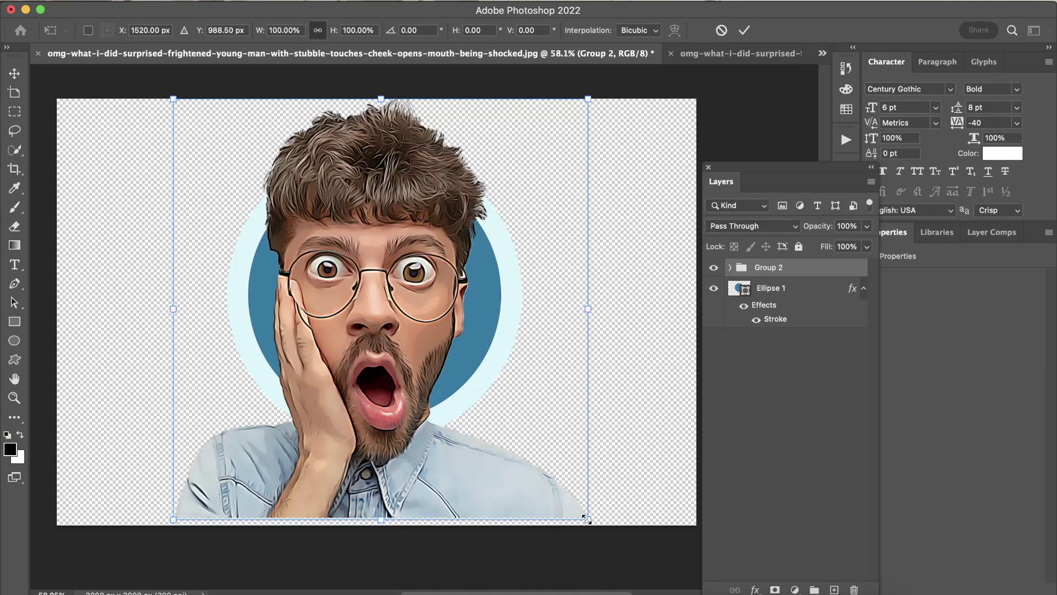
pyautogui.moveTo(589, 518); pyautogui.dragTo(522, 452)
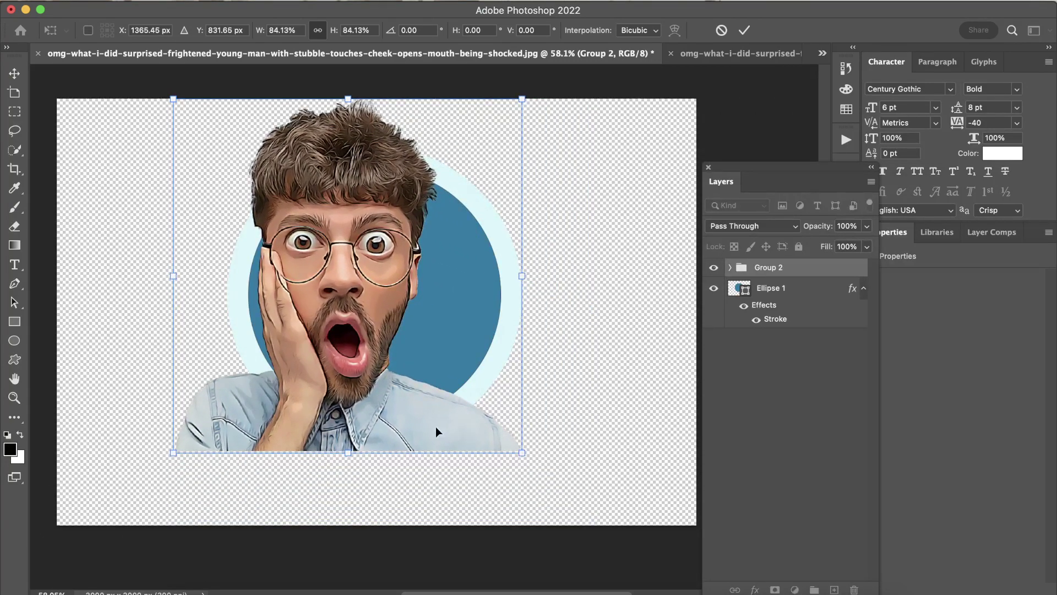
pyautogui.moveTo(408, 412)
pyautogui.mouseDown()
pyautogui.moveTo(452, 378)
pyautogui.moveTo(447, 351)
pyautogui.moveTo(446, 388)
pyautogui.mouseUp()
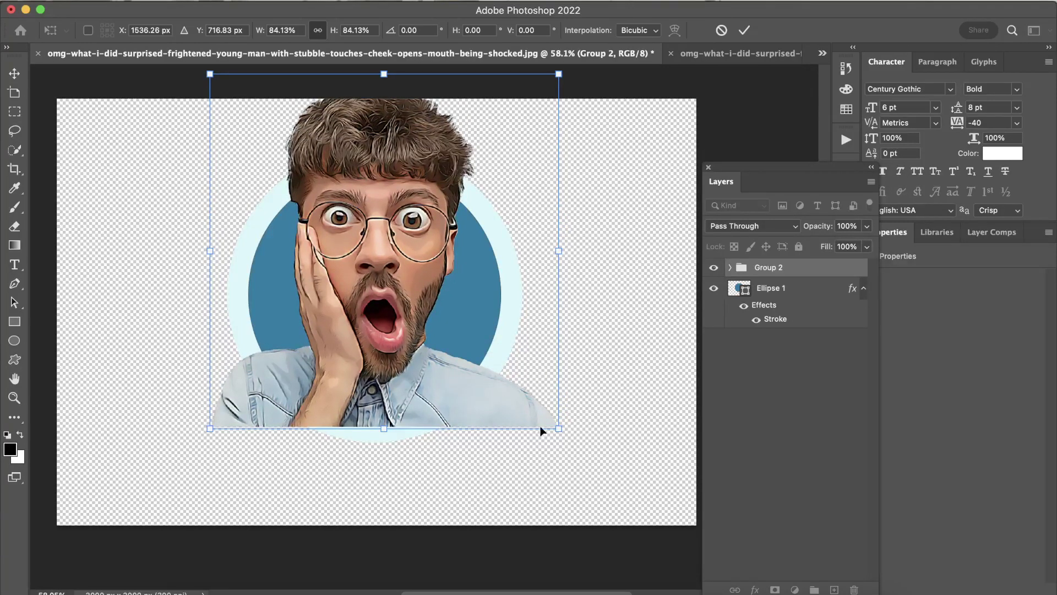
pyautogui.moveTo(559, 423); pyautogui.dragTo(532, 401)
pyautogui.moveTo(383, 354)
pyautogui.mouseDown()
pyautogui.moveTo(406, 366)
pyautogui.moveTo(401, 378)
pyautogui.moveTo(398, 366)
pyautogui.mouseUp()
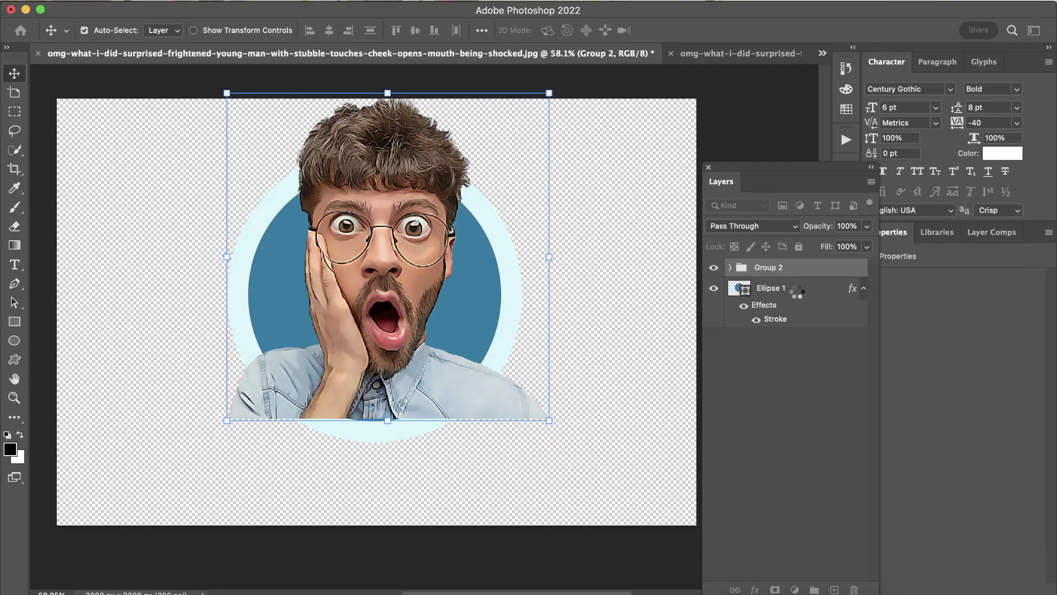
pyautogui.click(792, 293)
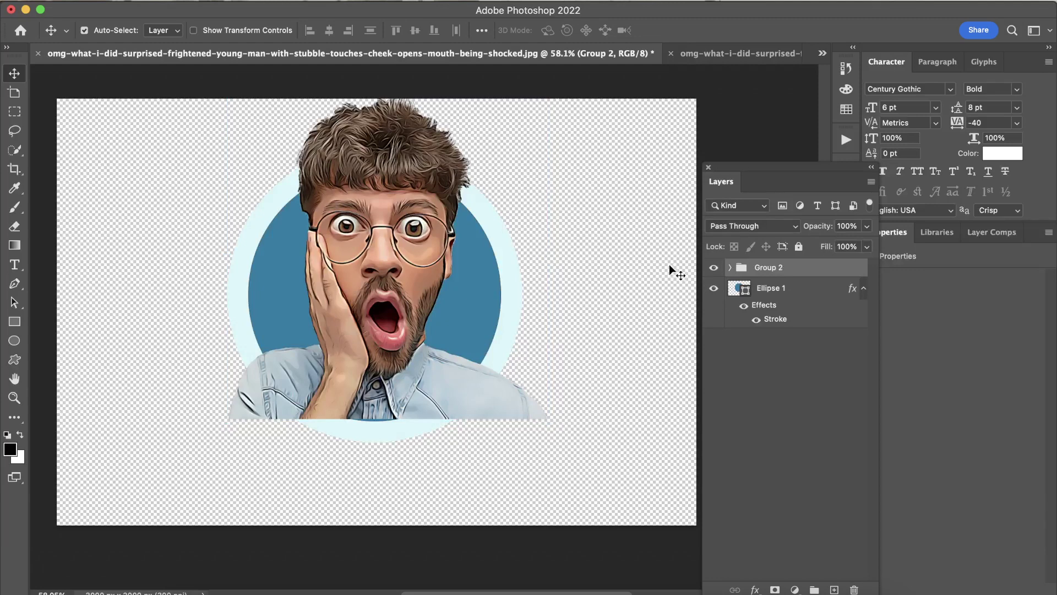
# Step: Move Ellipse 1 lower so the circle is centred behind the man
pyautogui.click(787, 290)
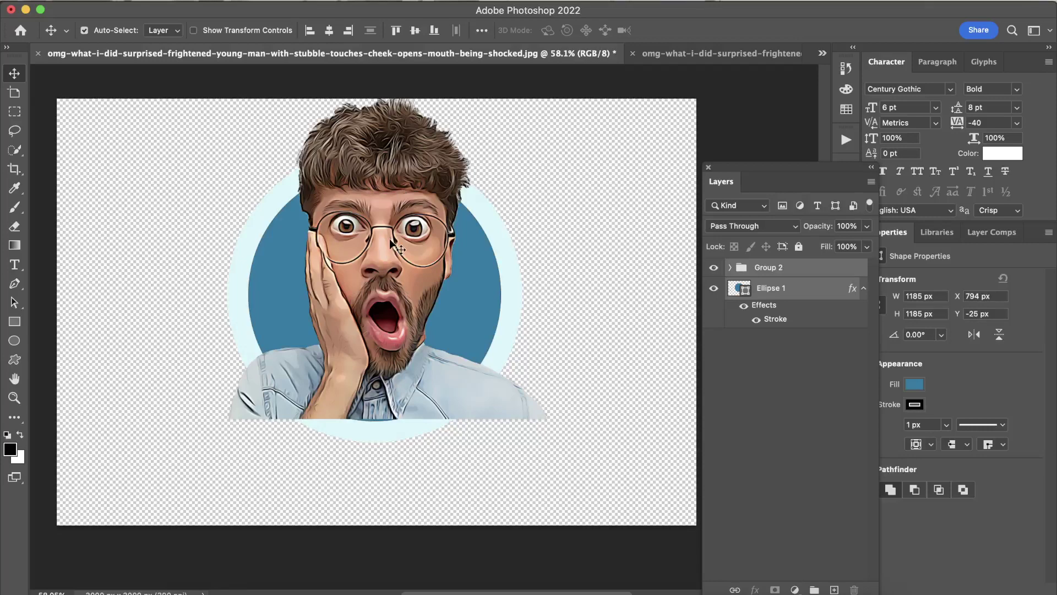
pyautogui.moveTo(390, 242); pyautogui.dragTo(379, 285)
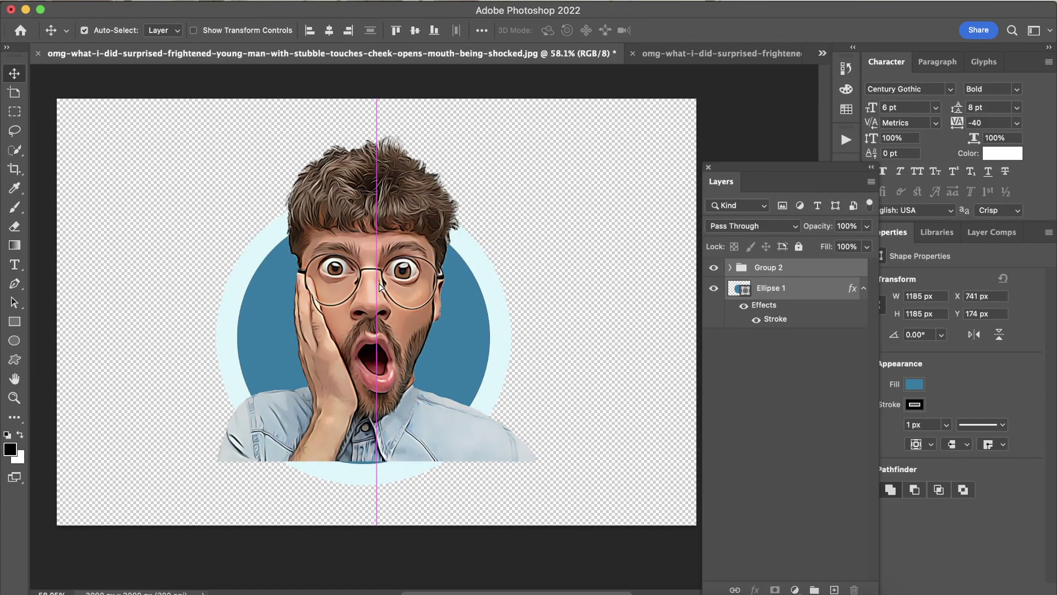
pyautogui.click(802, 292)
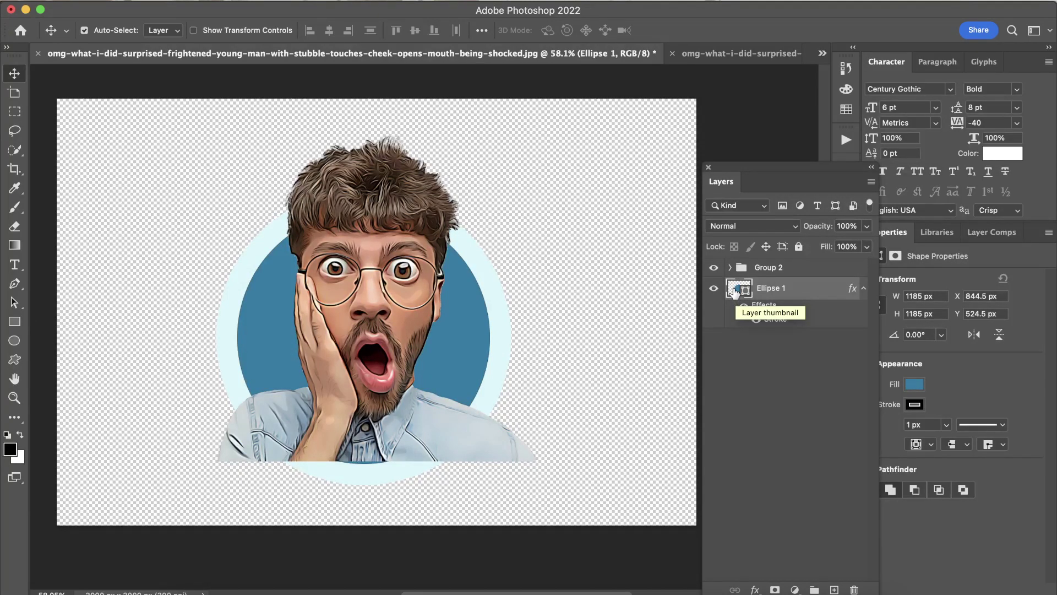
# Step: Load Ellipse 1's circle as a selection, then make Group 2 active
pyautogui.press('super')
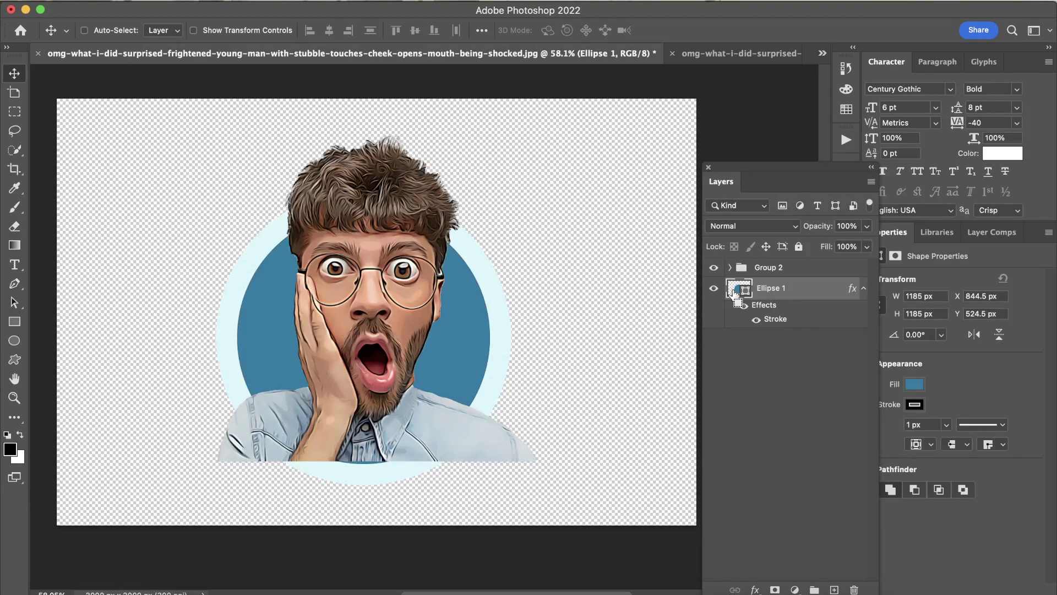
pyautogui.keyDown('ctrl'); pyautogui.click(734, 292); pyautogui.keyUp('ctrl')
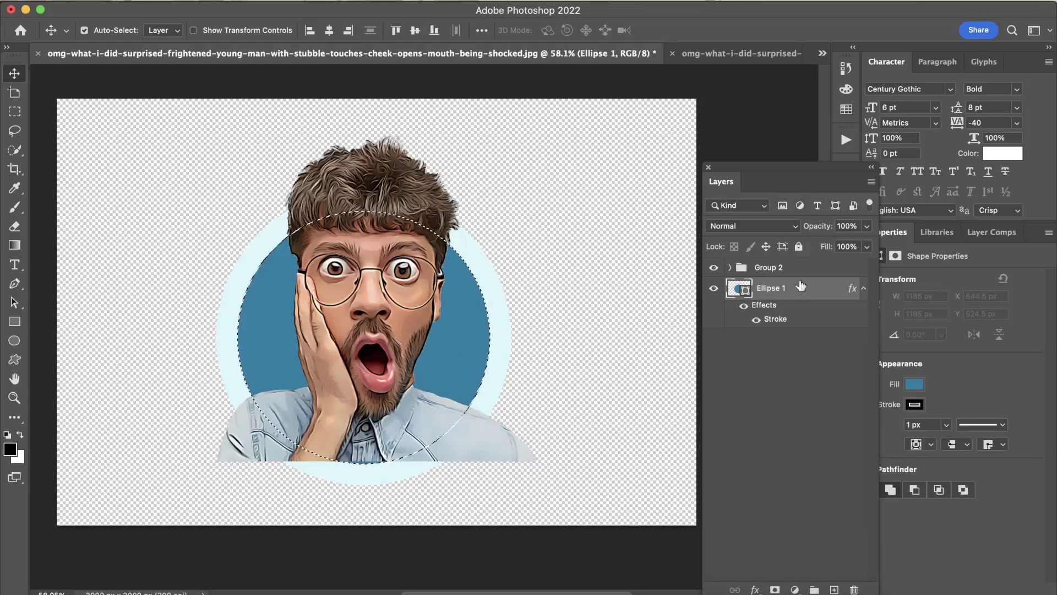
pyautogui.click(820, 270)
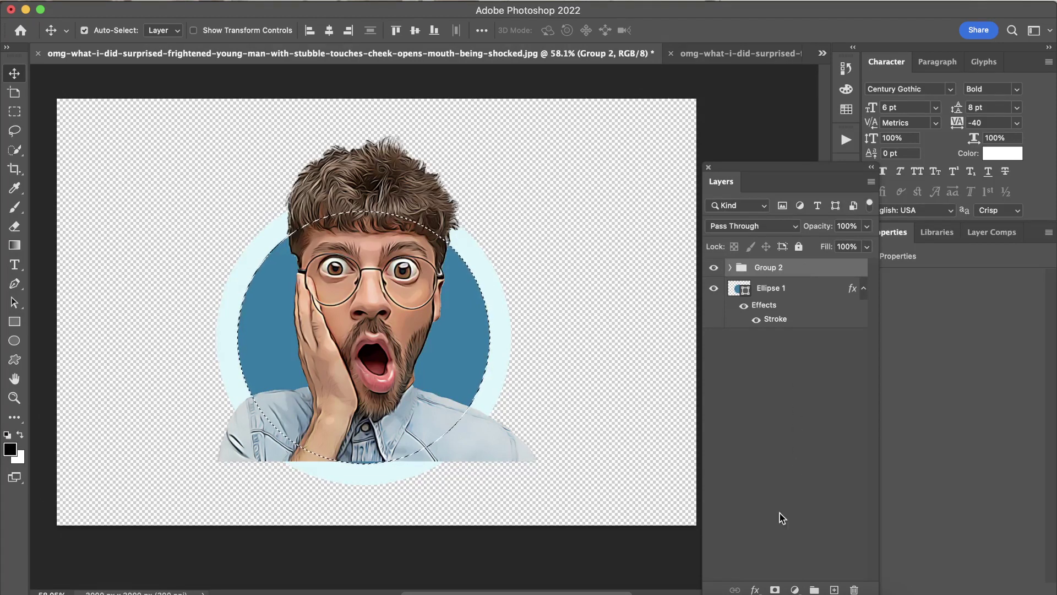
# Step: Add a circular layer mask to Group 2 from the circle selection
pyautogui.click(775, 589)
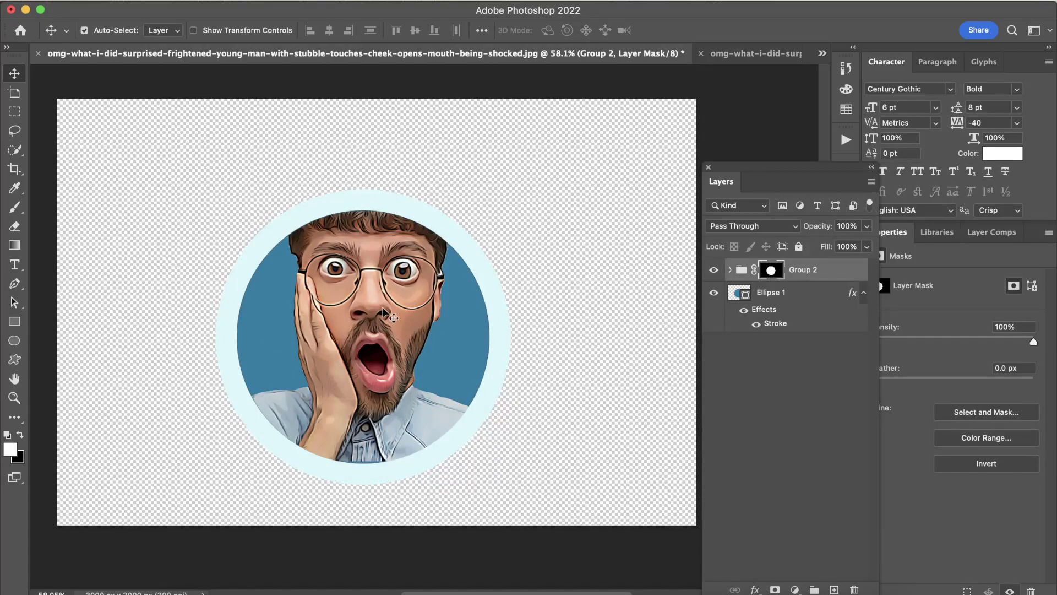
pyautogui.click(16, 209)
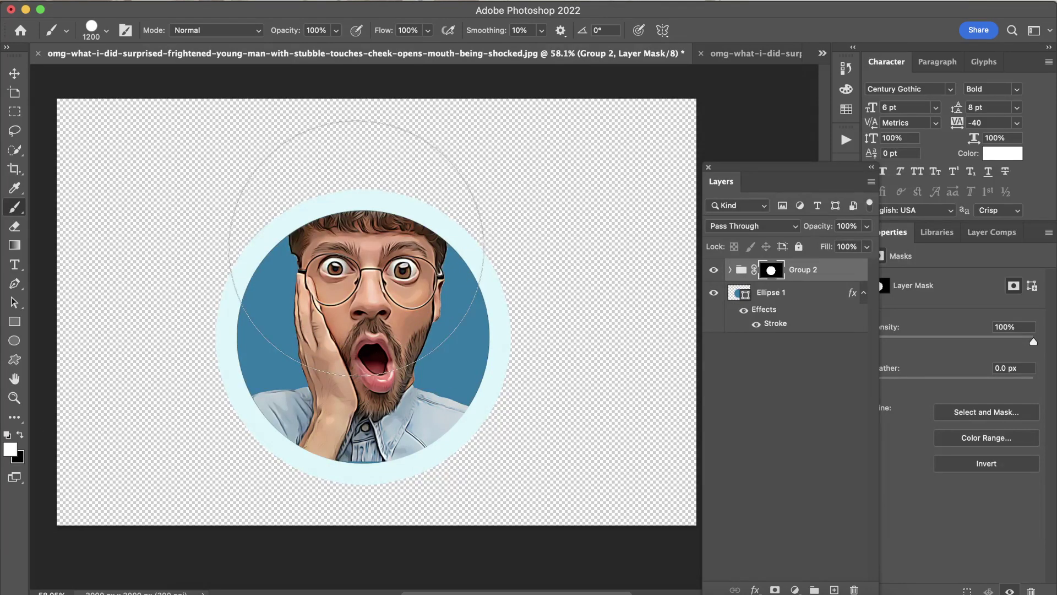
# Step: Paint white on Group 2's mask to reveal the curly hair above the circle
pyautogui.moveTo(357, 248); pyautogui.dragTo(366, 251)
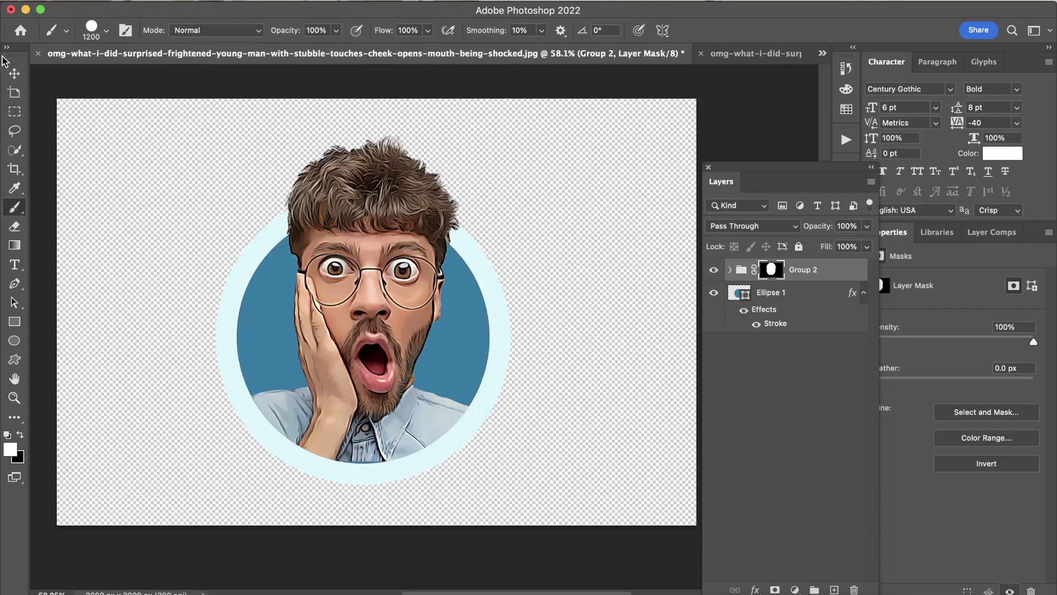
pyautogui.click(14, 73)
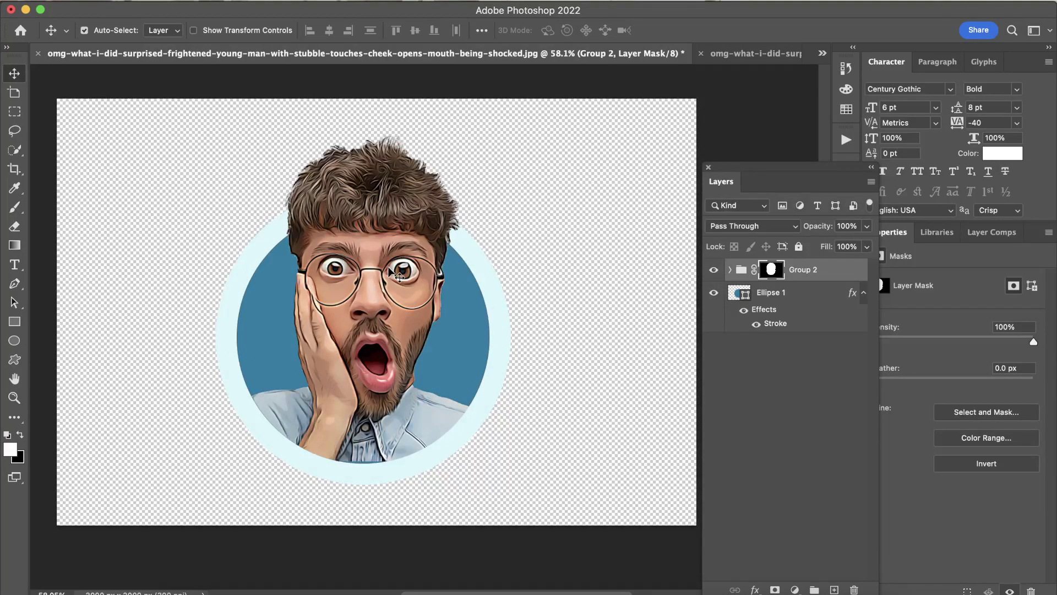